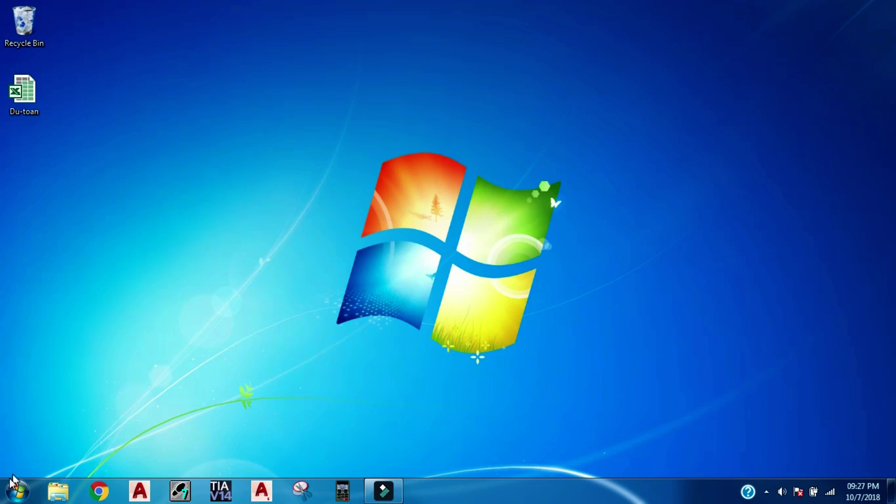
# Launch LOGO!Soft Comfort V8.1 from the Siemens LOGO!Soft program group.
pyautogui.click(18, 491)
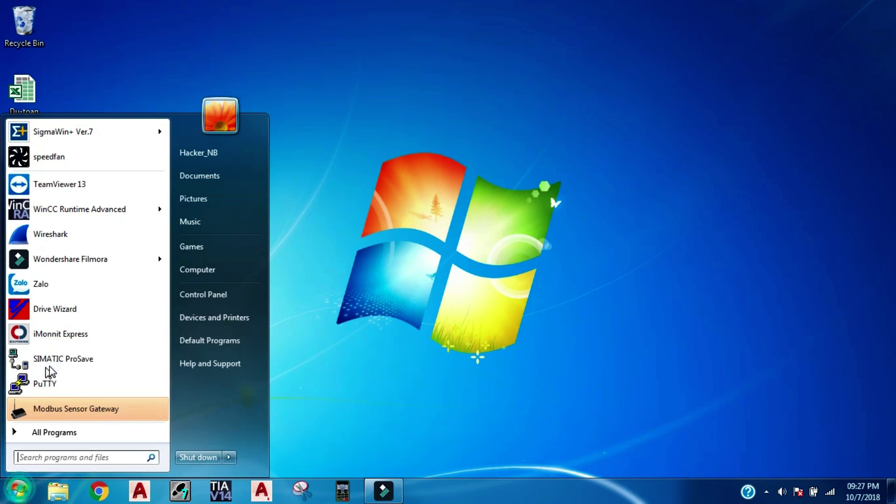
pyautogui.click(62, 430)
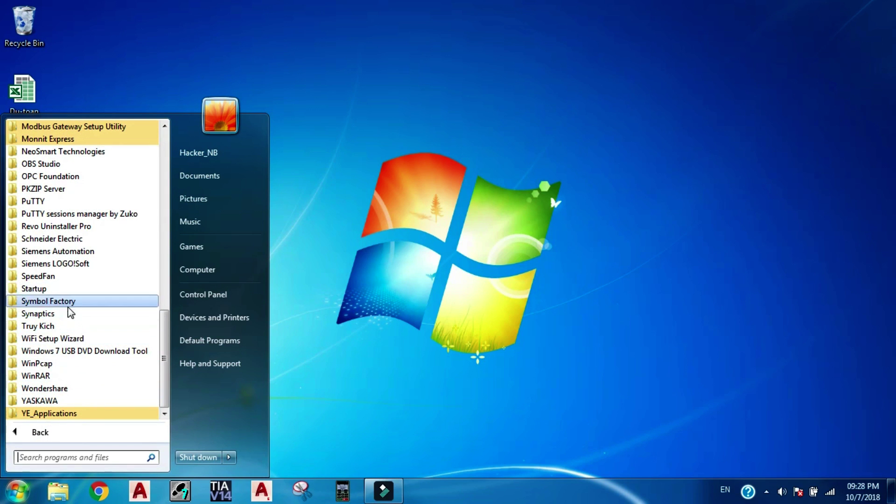
pyautogui.click(63, 263)
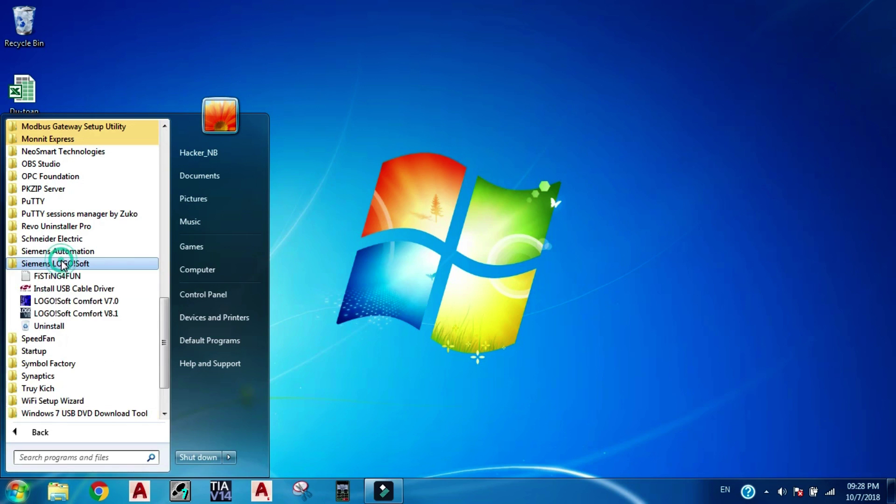
pyautogui.click(77, 313)
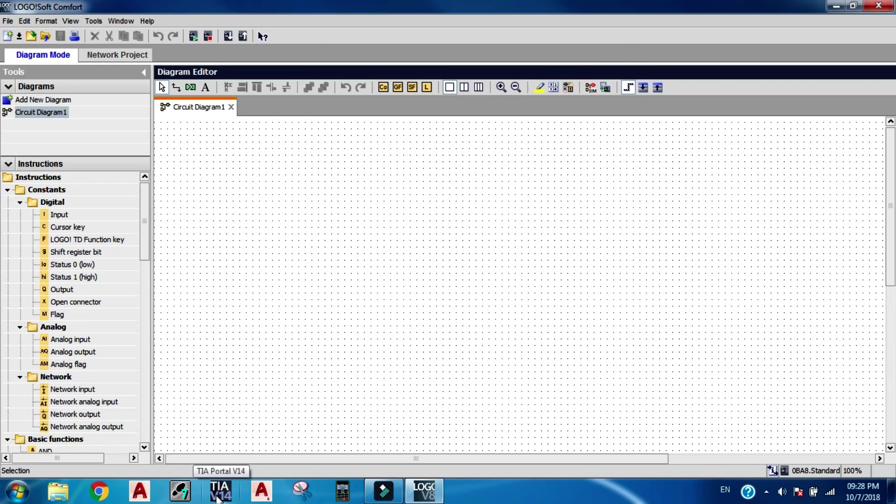
# Start TIA Portal V14 and return to the empty circuit diagram in LOGO!Soft Comfort.
pyautogui.click(217, 499)
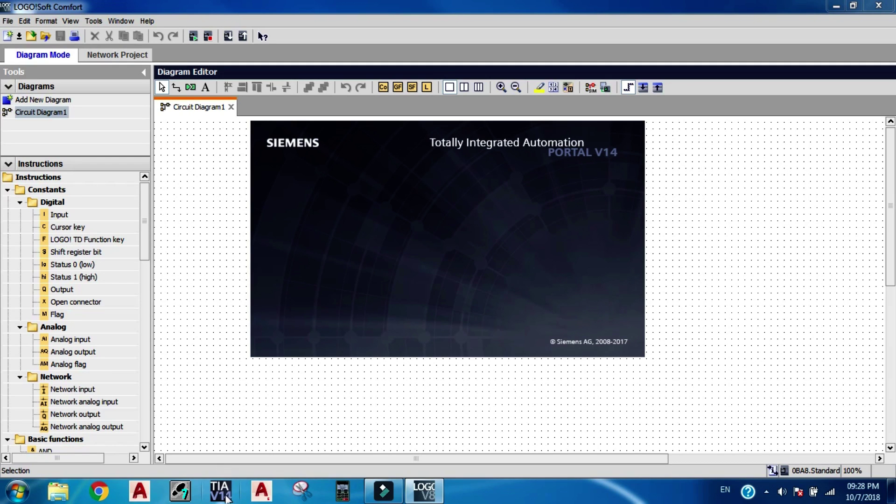
pyautogui.click(213, 479)
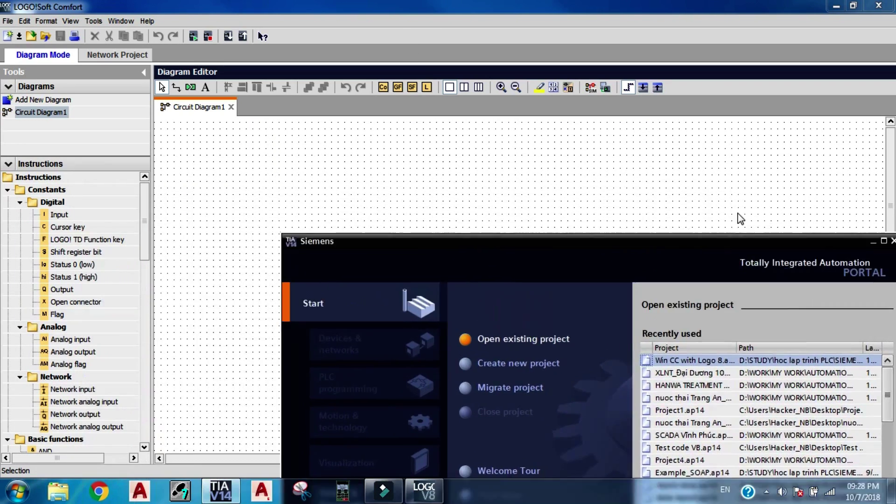
pyautogui.click(741, 218)
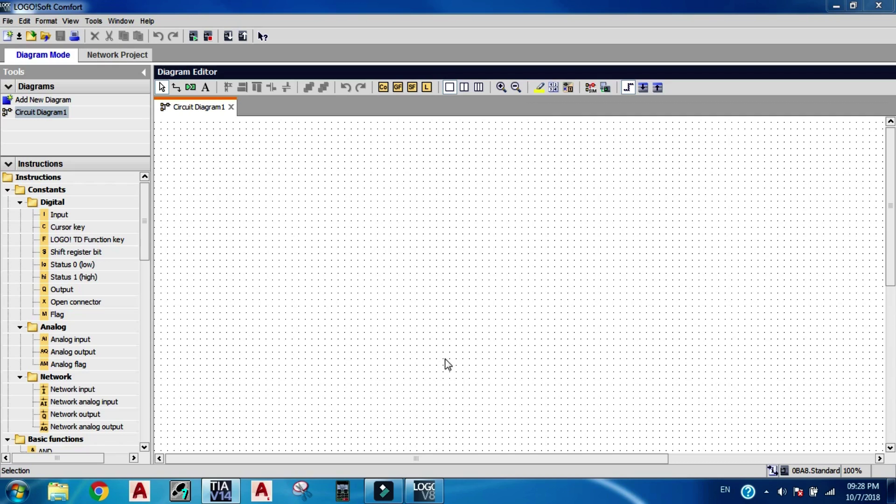
pyautogui.click(347, 267)
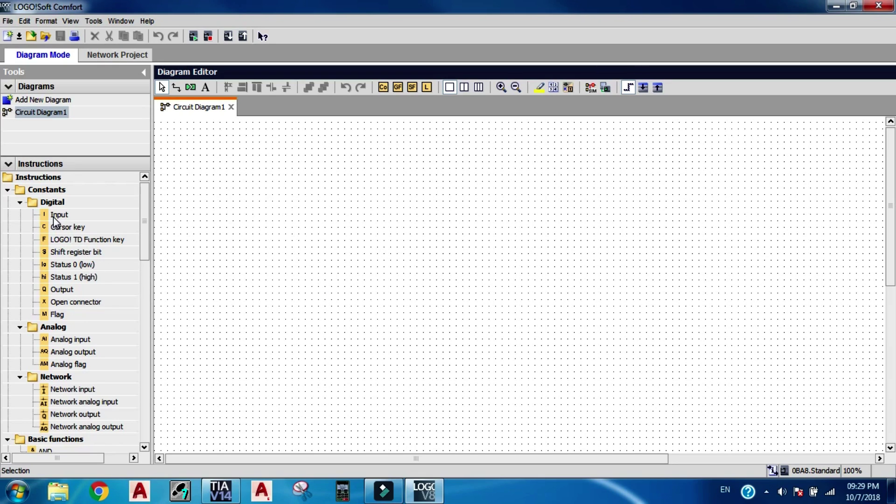
# Place a digital flag, a network input below it and a digital output further along in Circuit Diagram1.
pyautogui.moveTo(56, 314); pyautogui.dragTo(342, 191)
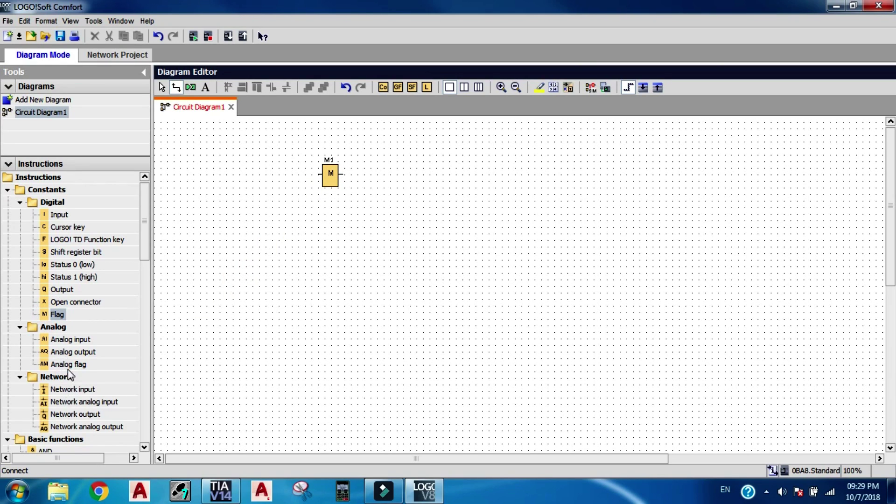
pyautogui.moveTo(70, 391); pyautogui.dragTo(336, 245)
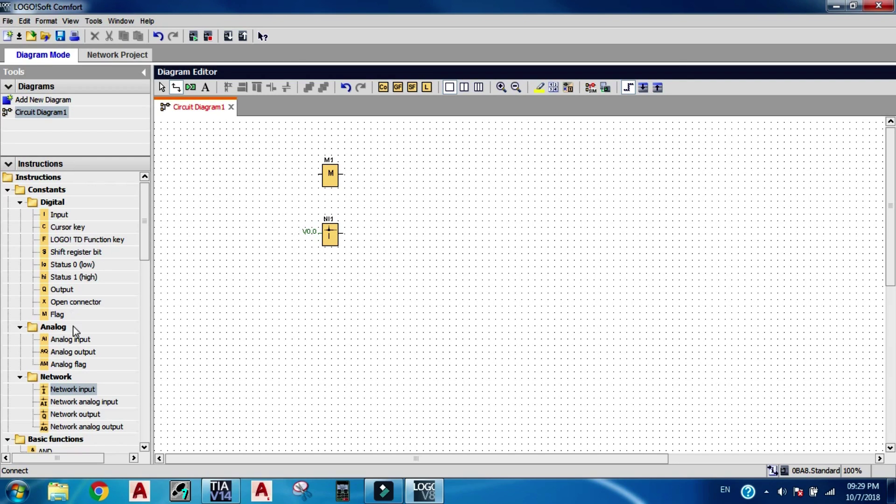
pyautogui.moveTo(59, 289); pyautogui.dragTo(523, 193)
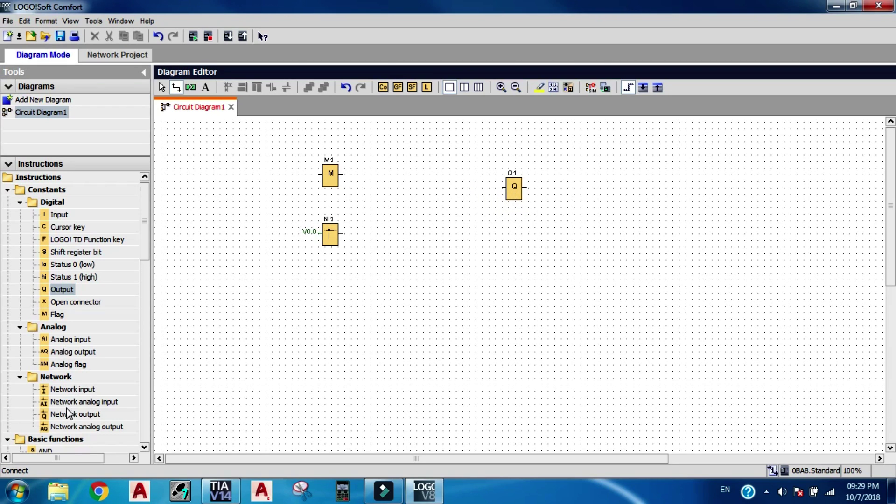
pyautogui.click(74, 438)
pyautogui.scroll(-2, 74, 437)
pyautogui.moveTo(43, 378); pyautogui.dragTo(420, 195)
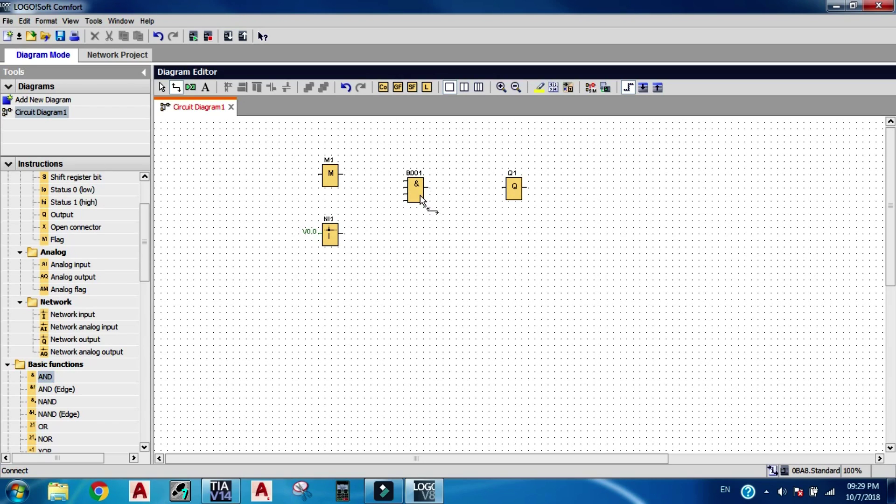
pyautogui.press('Delete')
# Add an OR block, wire M1 and NI1 to its first two inputs, and connect its output to Q1.
pyautogui.moveTo(42, 425); pyautogui.dragTo(432, 189)
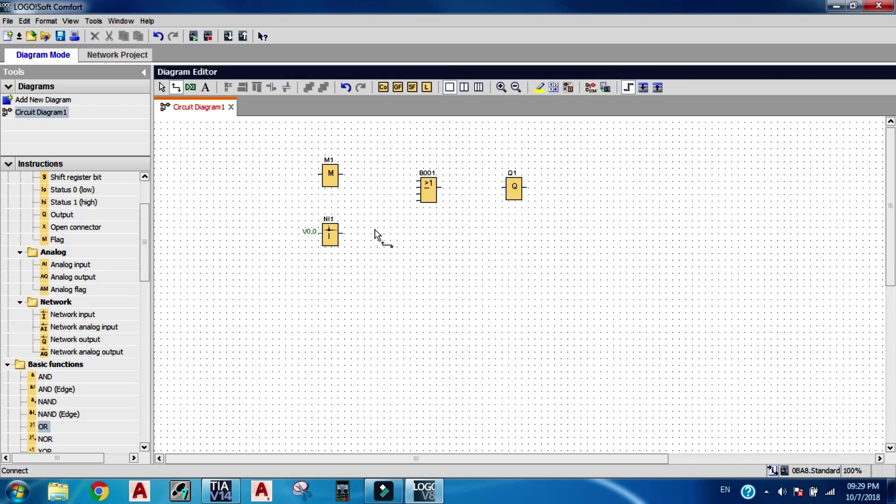
pyautogui.moveTo(343, 174); pyautogui.dragTo(429, 193)
pyautogui.moveTo(343, 234); pyautogui.dragTo(415, 188)
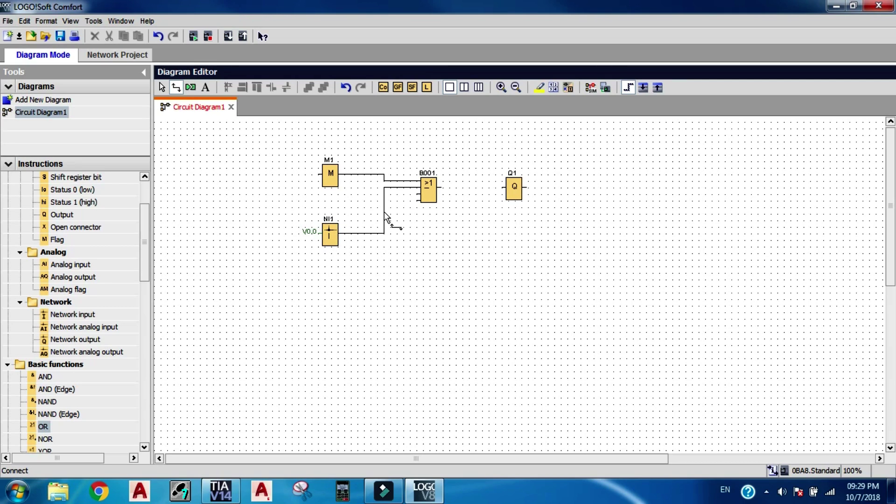
pyautogui.moveTo(440, 189); pyautogui.dragTo(505, 187)
# For the transfer to LOGO!, refresh the accessible devices, select 192.168.0.1 as the target and test the Ethernet connection.
pyautogui.click(226, 37)
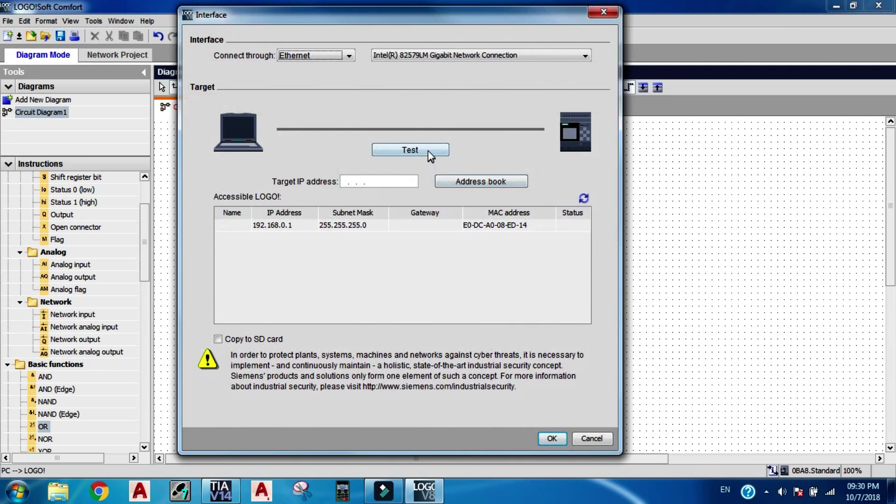
pyautogui.click(427, 151)
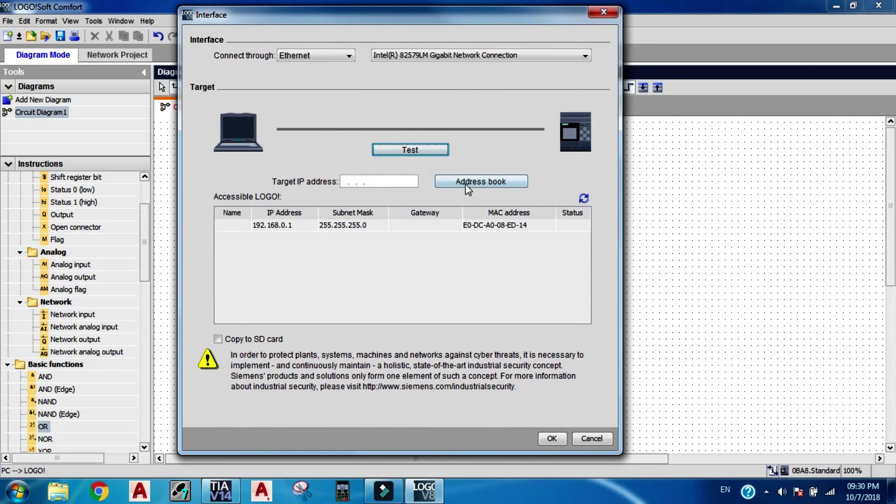
pyautogui.click(584, 198)
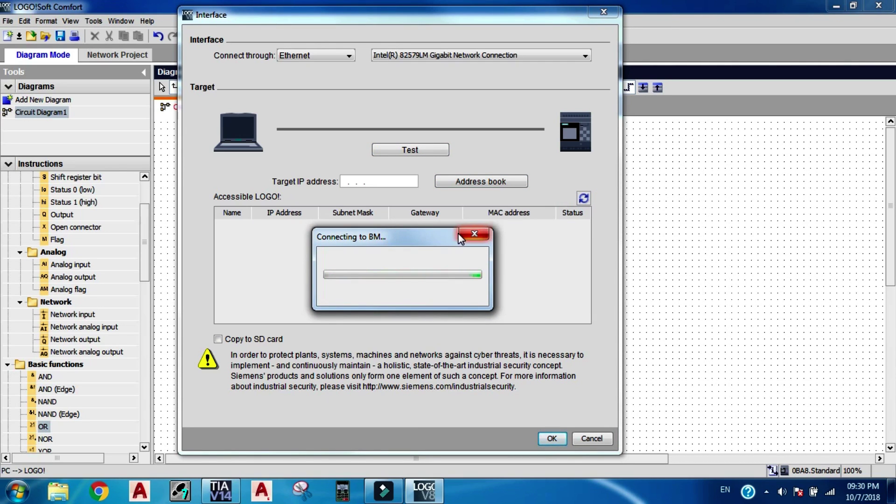
pyautogui.click(365, 227)
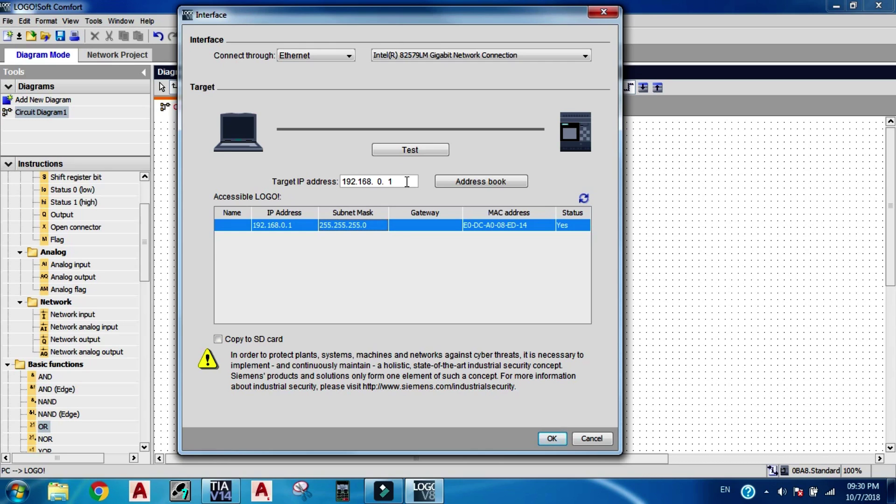
pyautogui.click(411, 149)
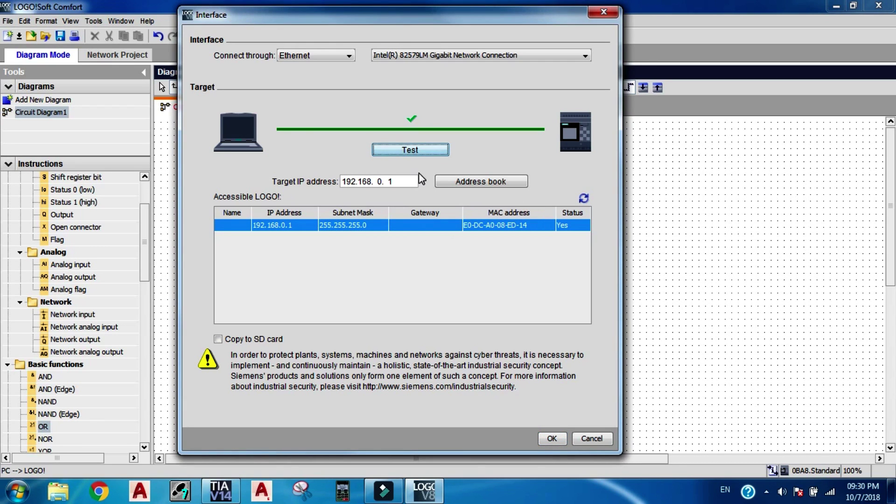
# Download the circuit to the LOGO! device and switch the device back to RUN mode.
pyautogui.click(551, 439)
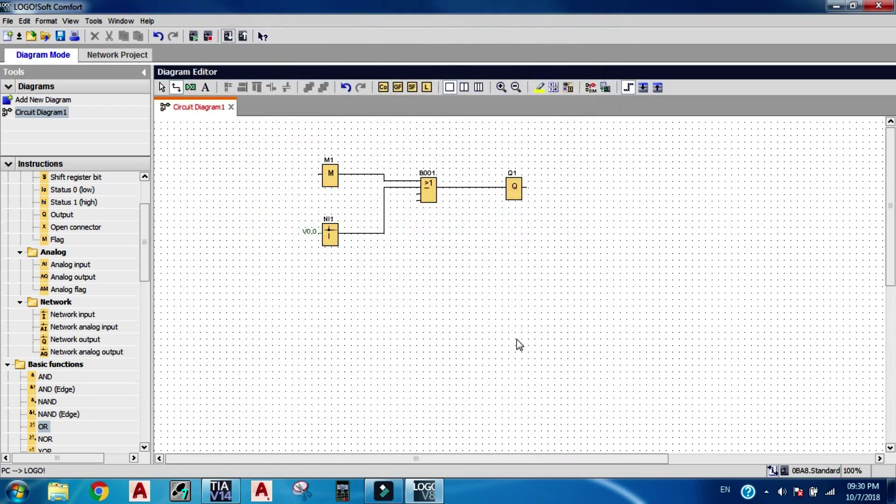
pyautogui.click(420, 275)
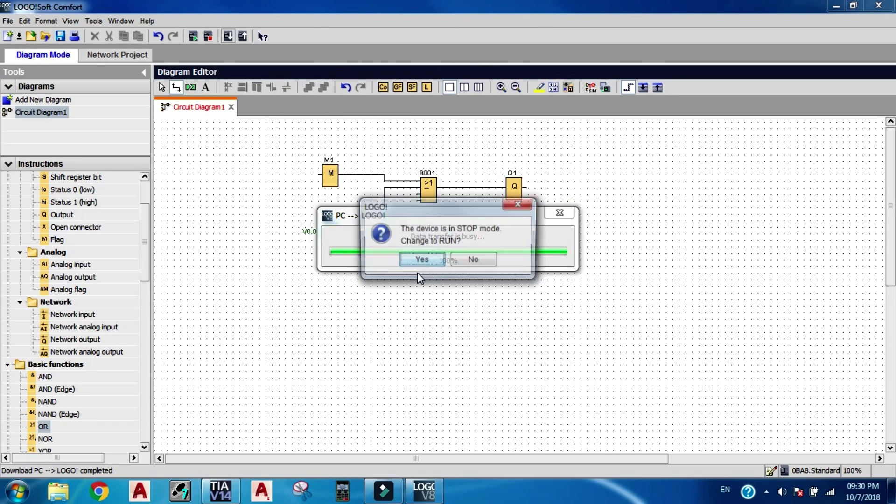
pyautogui.click(423, 264)
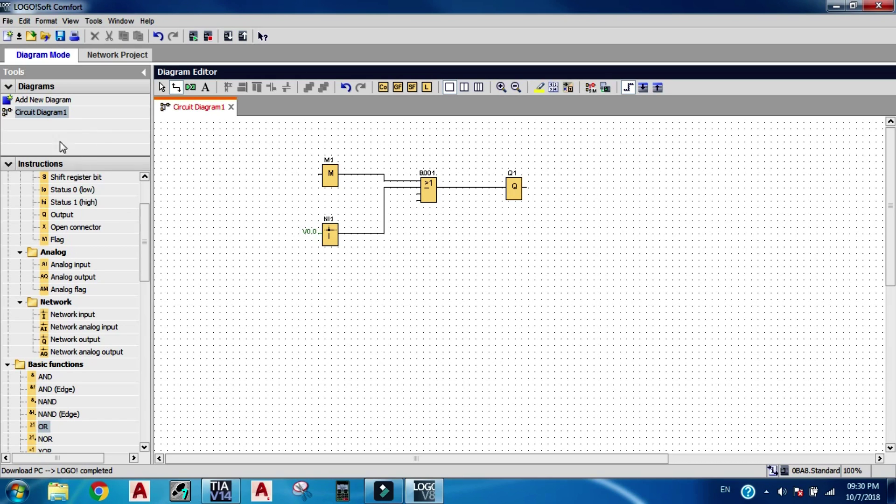
# Open the Ethernet connection settings of Circuit Diagram1 and close them again.
pyautogui.rightClick(49, 114)
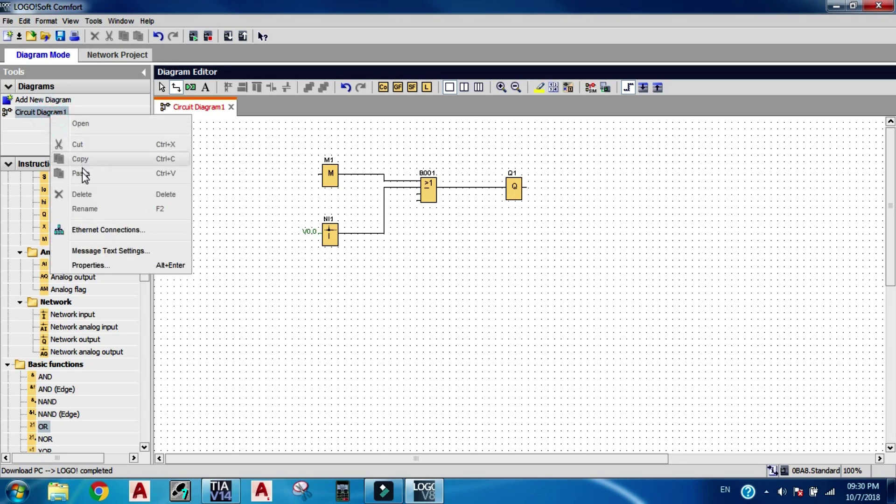
pyautogui.click(78, 227)
pyautogui.click(544, 85)
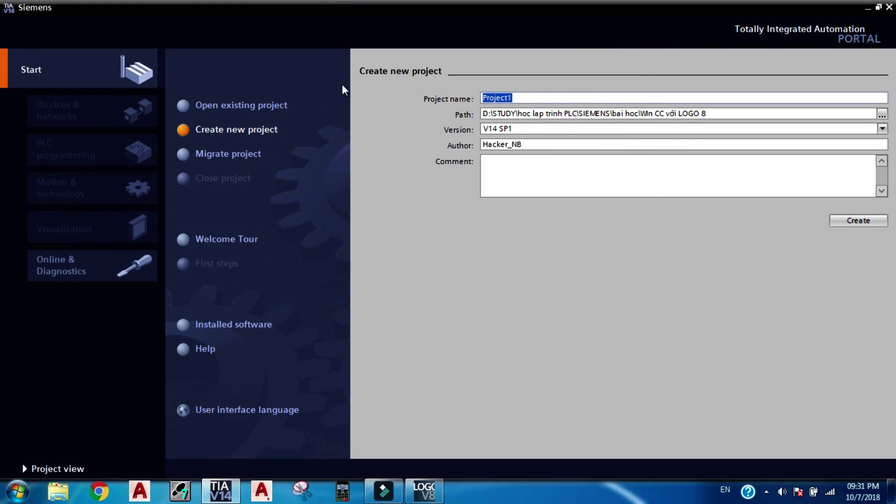
# In TIA Portal, choose the Desktop as the storage path for the new project.
pyautogui.click(882, 115)
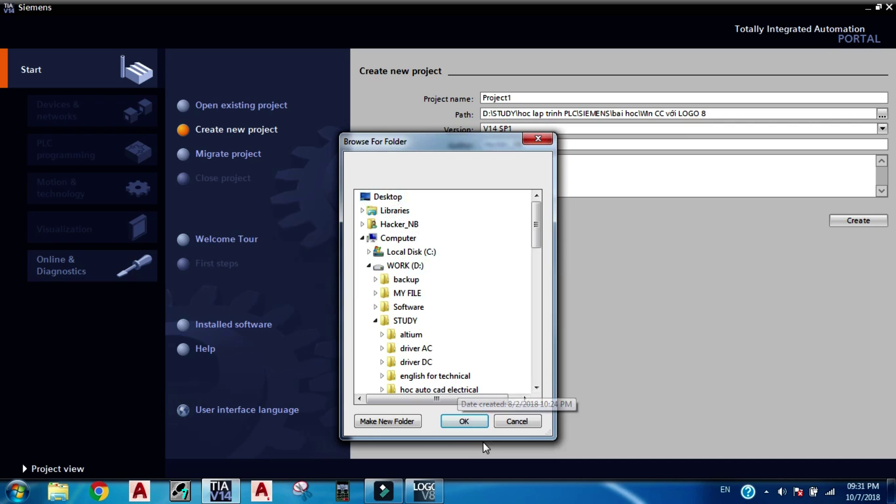
pyautogui.click(467, 422)
pyautogui.click(882, 115)
pyautogui.scroll(1, 542, 310)
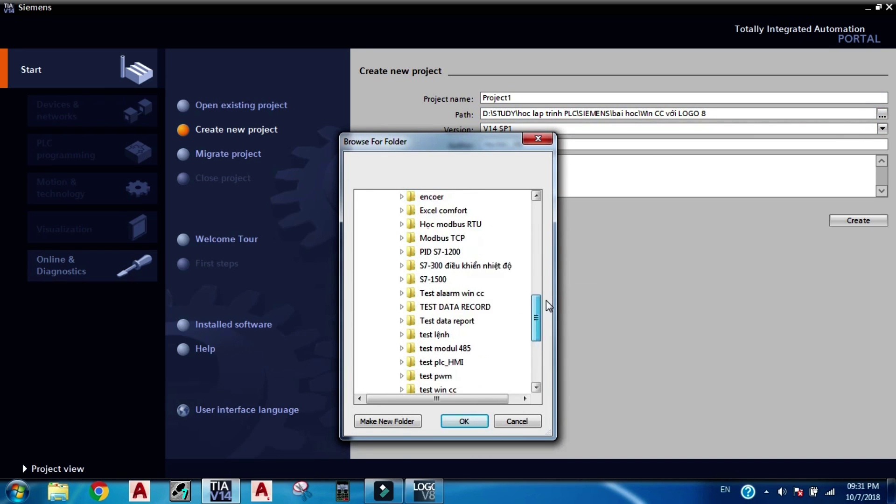
pyautogui.scroll(10, 537, 308)
pyautogui.click(394, 197)
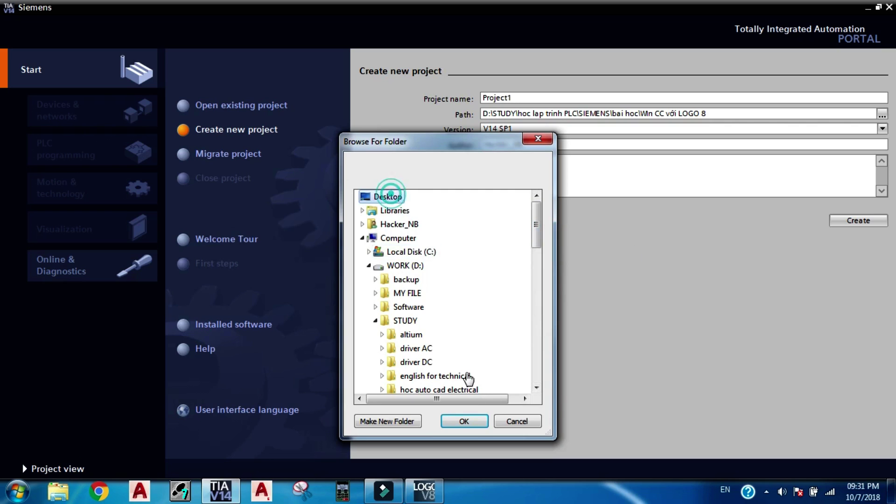
pyautogui.click(480, 425)
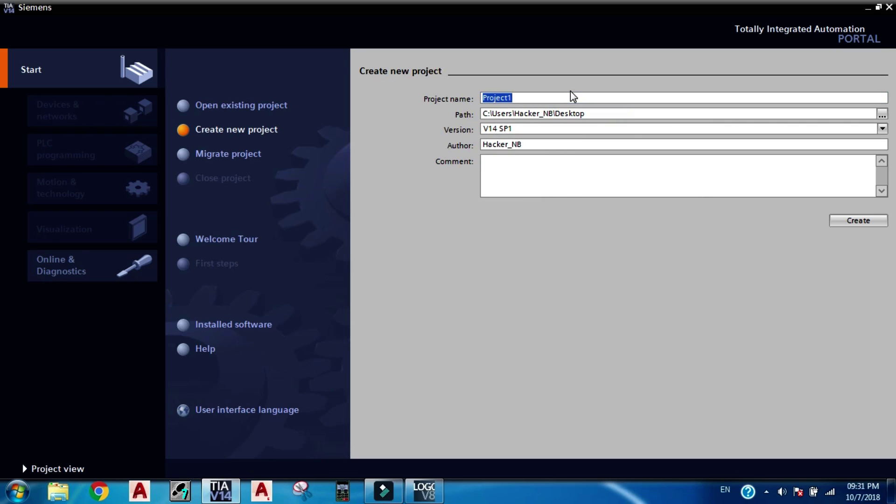
# Name the new project "win cc với logo 8" and create it.
pyautogui.write('u')
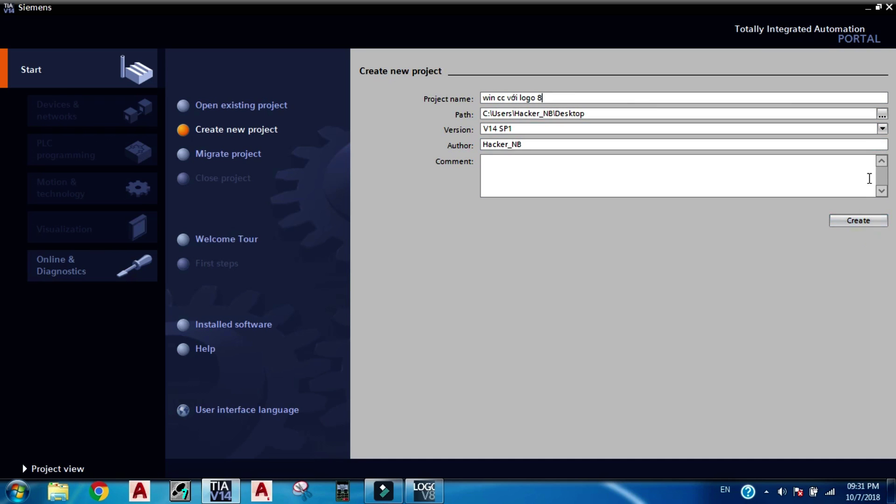
pyautogui.click(882, 129)
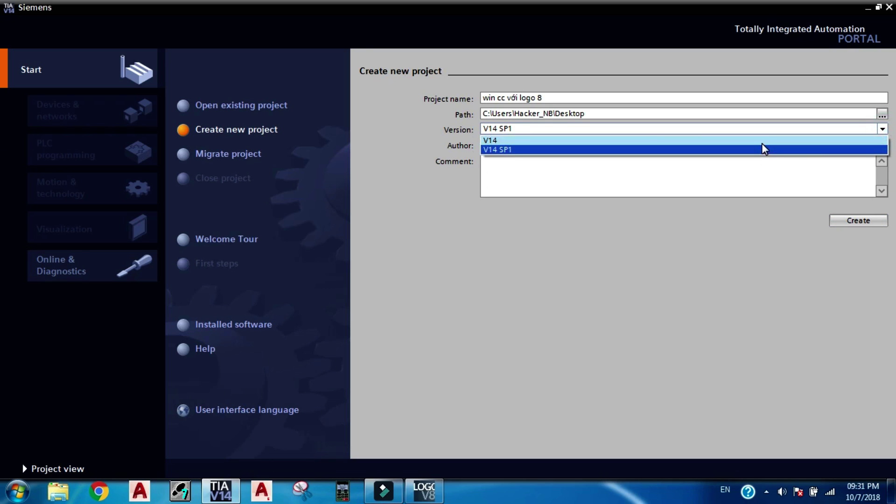
pyautogui.click(760, 139)
pyautogui.click(855, 226)
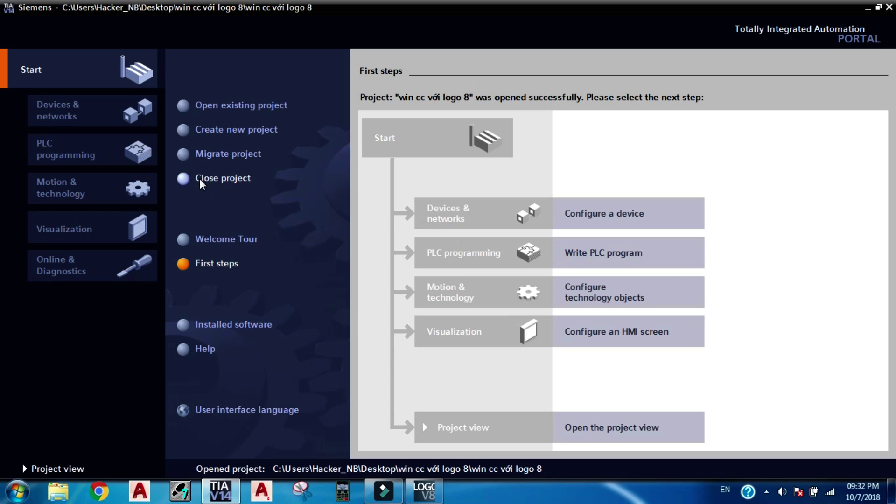
# Add a new PC system device of type WinCC RT Advanced, version 14.0.1.0, from the SIMATIC HMI applications.
pyautogui.click(89, 120)
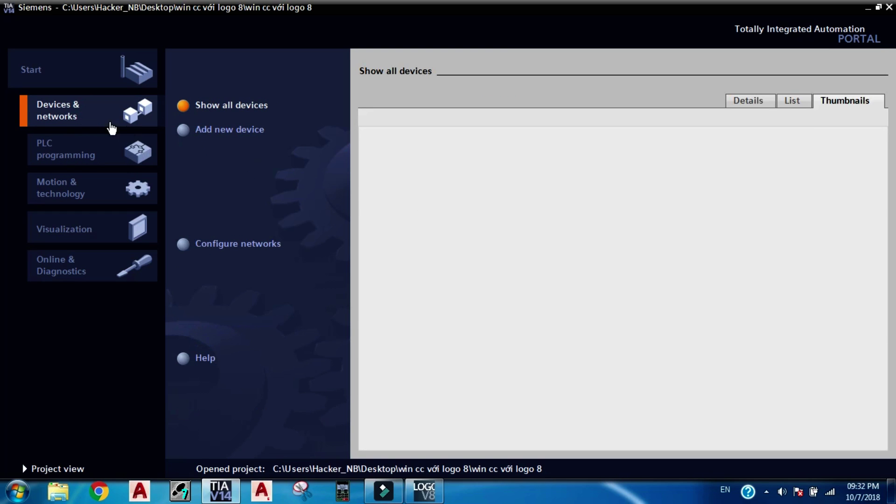
pyautogui.click(183, 135)
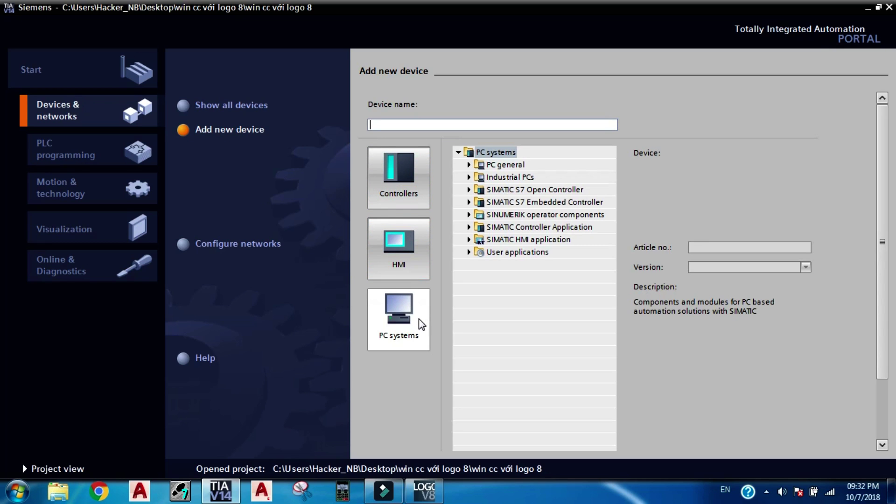
pyautogui.click(469, 240)
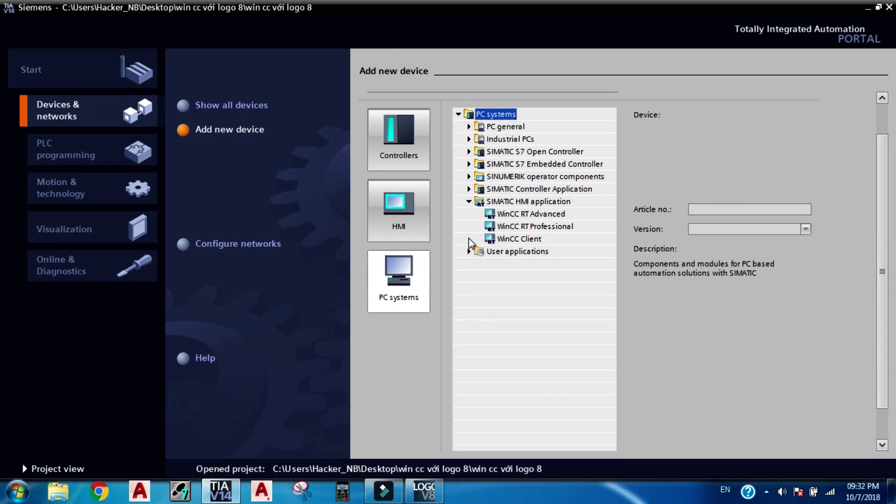
pyautogui.click(511, 215)
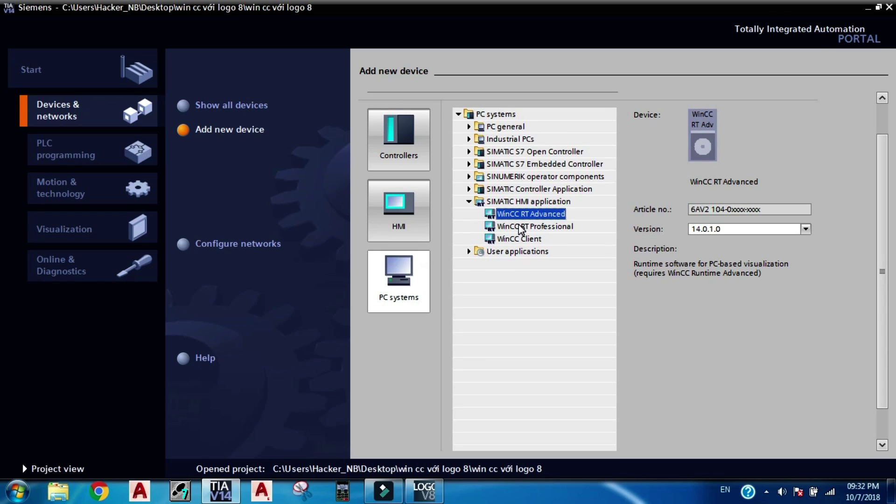
pyautogui.click(519, 226)
pyautogui.click(521, 237)
pyautogui.click(520, 228)
pyautogui.click(522, 238)
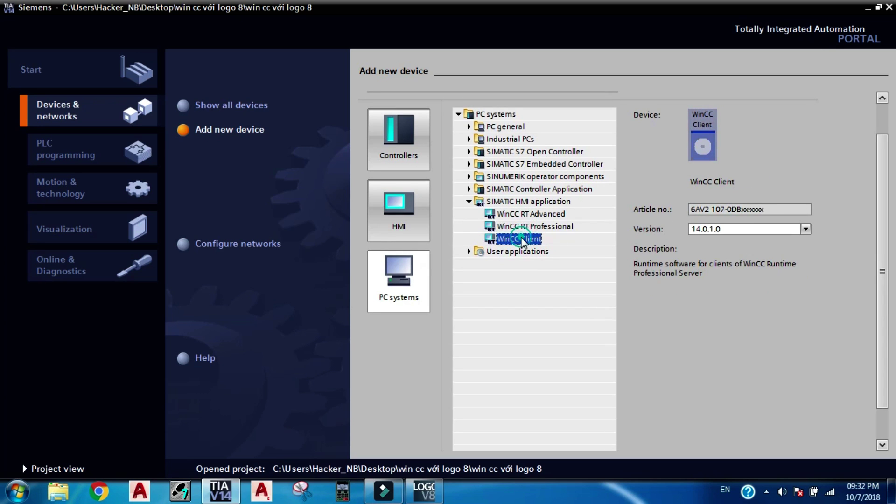
pyautogui.click(522, 229)
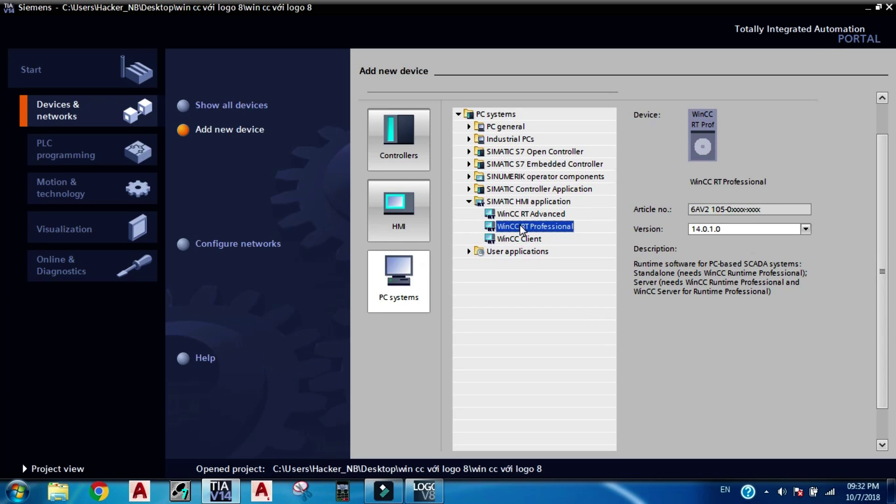
pyautogui.click(528, 238)
pyautogui.click(530, 230)
pyautogui.click(523, 216)
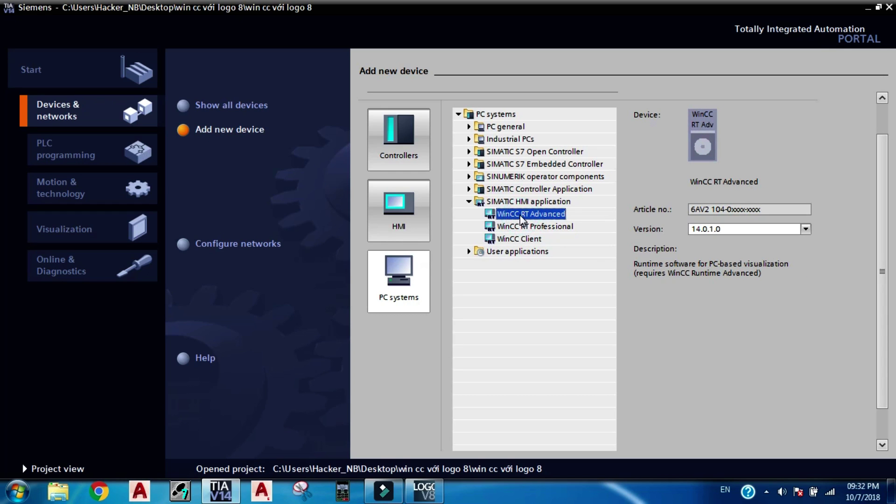
pyautogui.doubleClick(522, 218)
# Exit the Zalo application running in the background.
pyautogui.click(765, 492)
pyautogui.rightClick(796, 383)
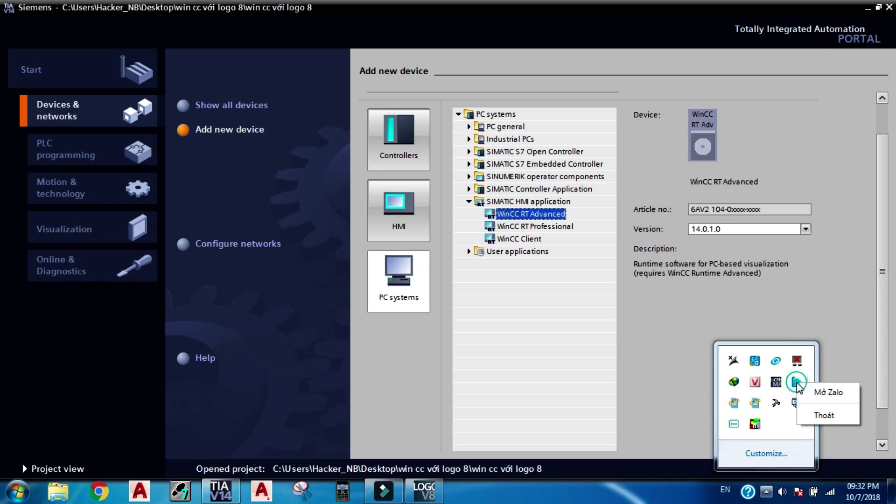
pyautogui.click(822, 415)
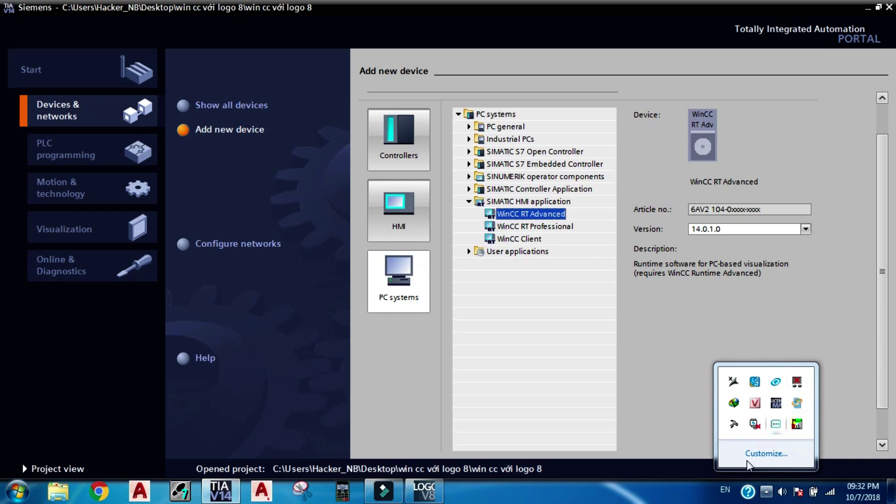
pyautogui.click(765, 493)
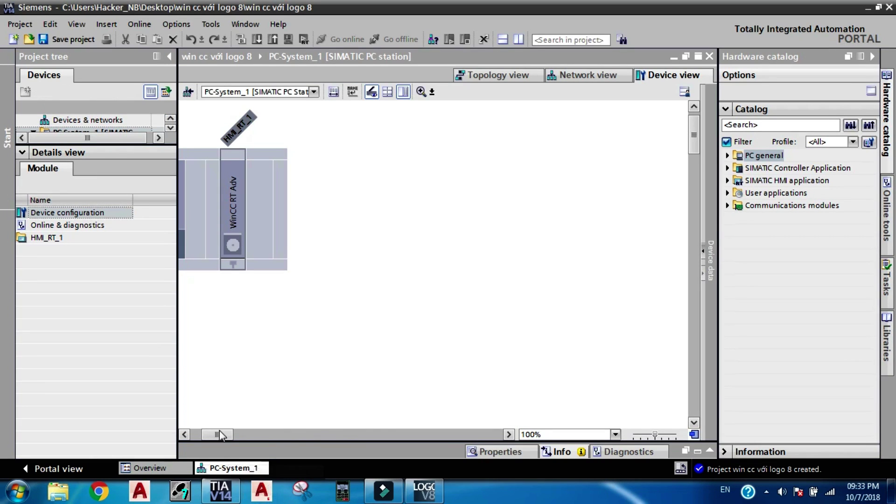
# Insert an IE general PROFINET/Ethernet communications module into the SIMATIC PC station of PC-System_1.
pyautogui.moveTo(222, 439); pyautogui.dragTo(195, 440)
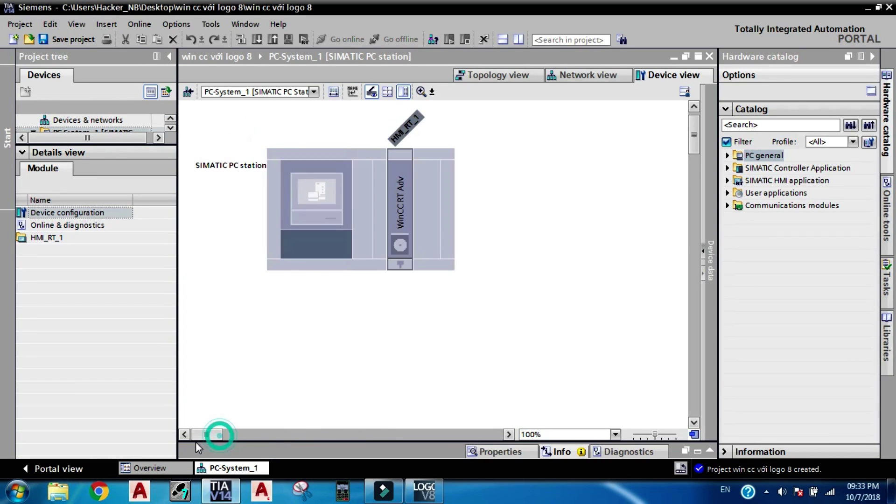
pyautogui.click(727, 206)
pyautogui.click(738, 218)
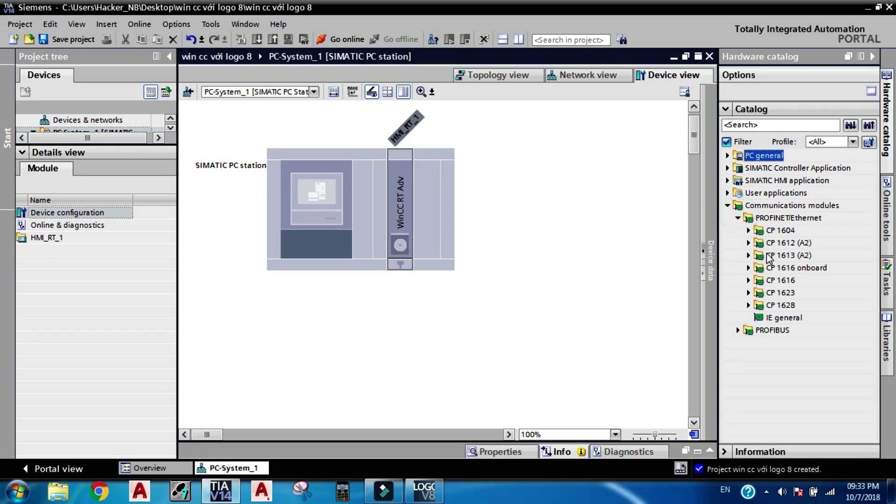
pyautogui.moveTo(766, 314); pyautogui.dragTo(452, 273)
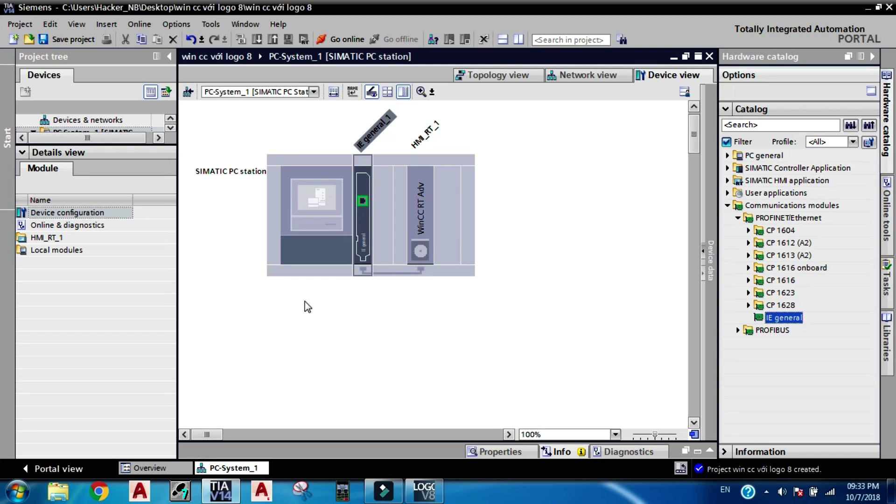
pyautogui.click(355, 267)
pyautogui.click(354, 274)
pyautogui.click(343, 271)
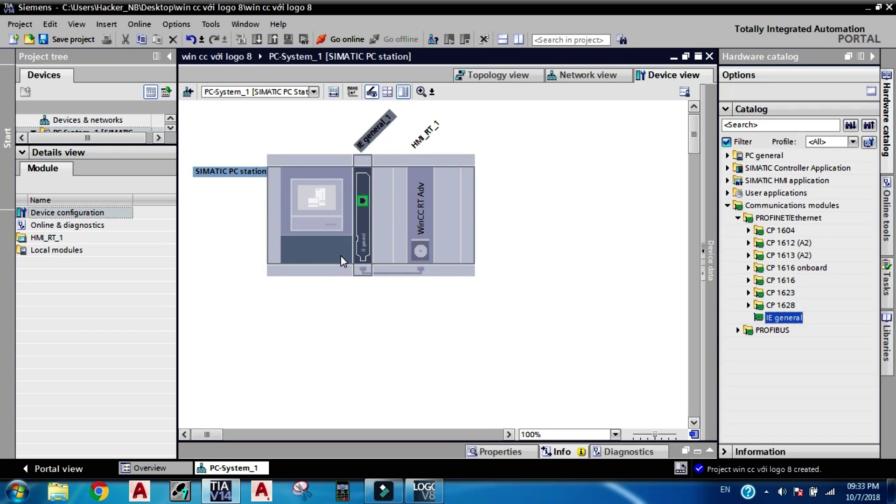
pyautogui.click(364, 235)
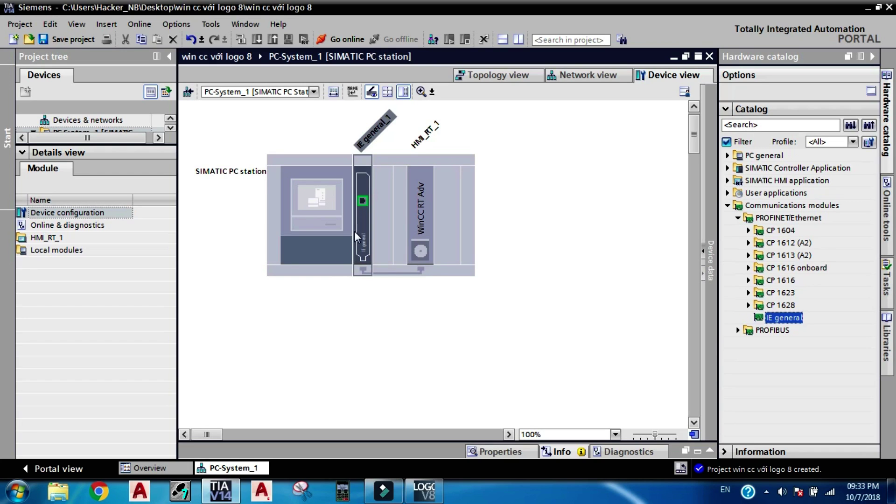
pyautogui.click(345, 244)
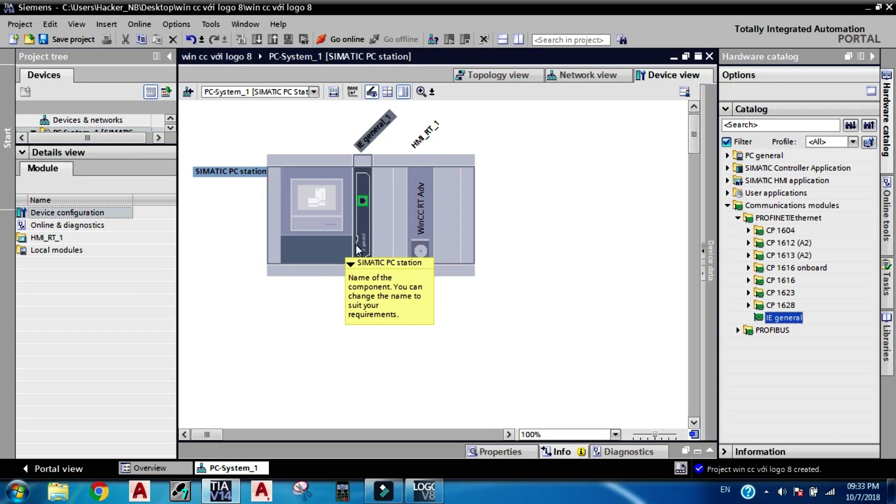
pyautogui.click(356, 245)
# Browse the article numbers offered for the CP 1604 PROFINET/Ethernet communications module in the hardware catalog.
pyautogui.click(749, 231)
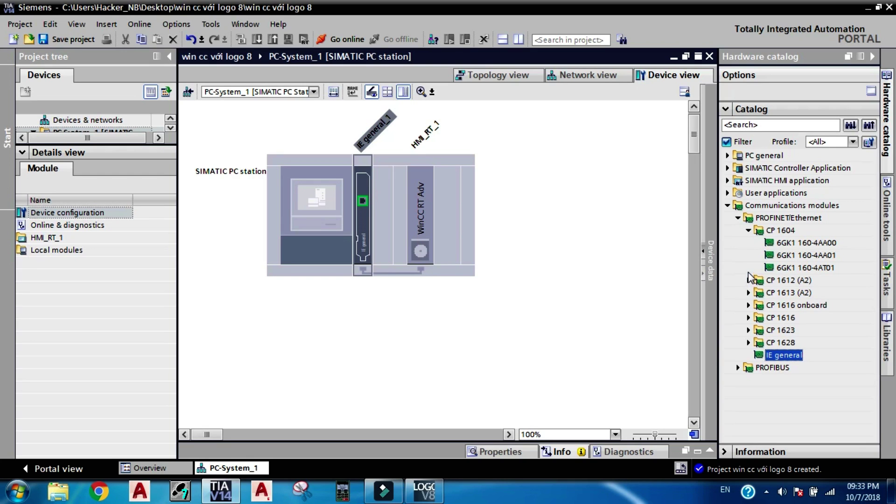
pyautogui.click(793, 243)
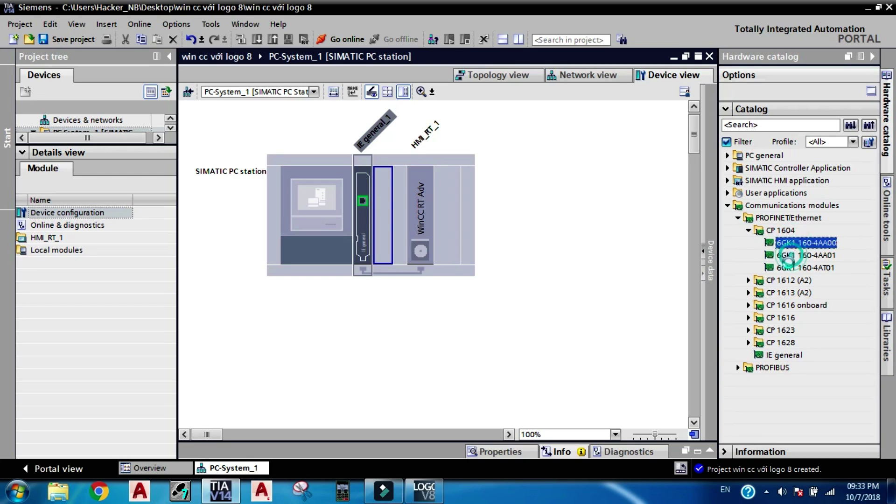
pyautogui.click(788, 255)
pyautogui.click(789, 267)
pyautogui.click(788, 255)
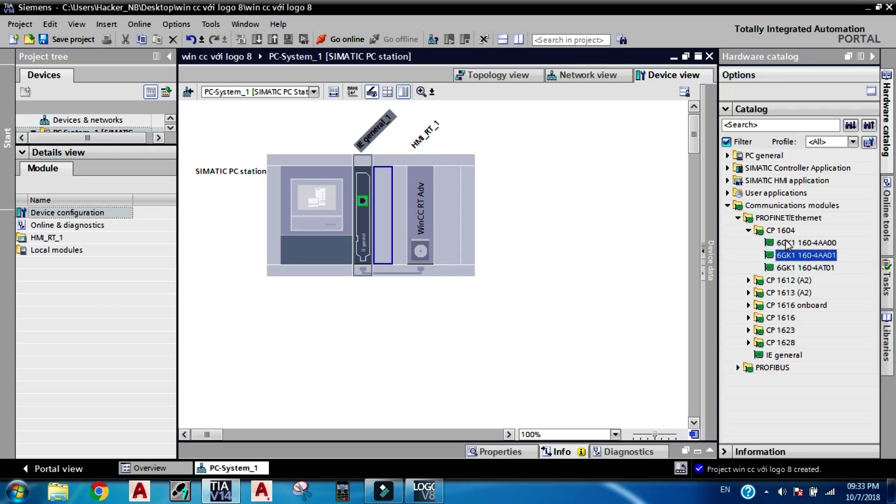
pyautogui.click(788, 243)
pyautogui.click(789, 255)
pyautogui.click(789, 267)
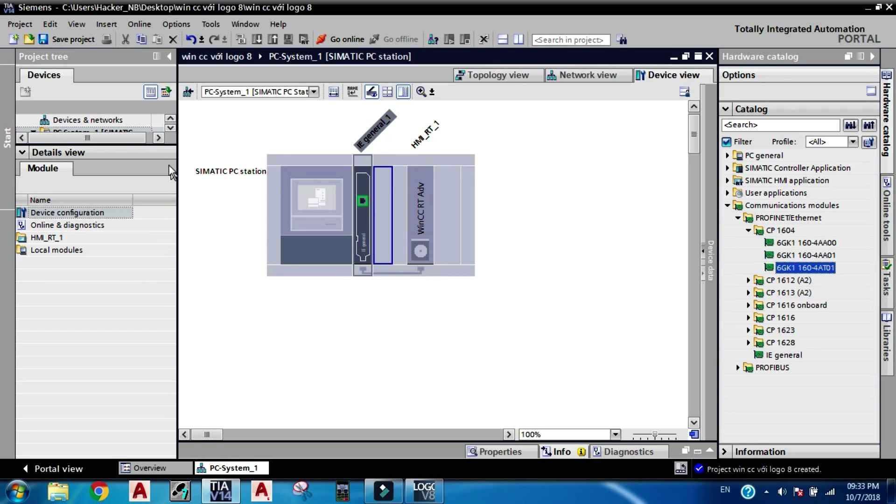
# In the runtime settings of HMI_RT_1, set the screen resolution to 600x800 and disable full-screen mode.
pyautogui.moveTo(144, 146); pyautogui.dragTo(143, 325)
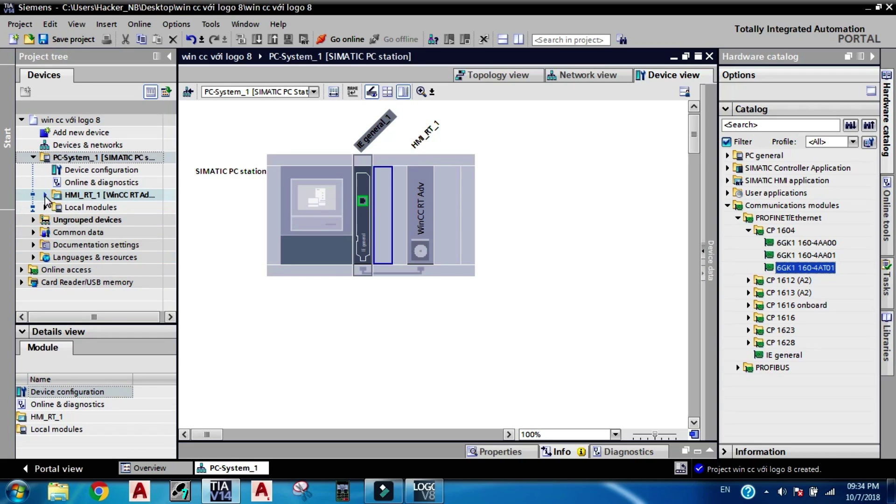
pyautogui.click(45, 195)
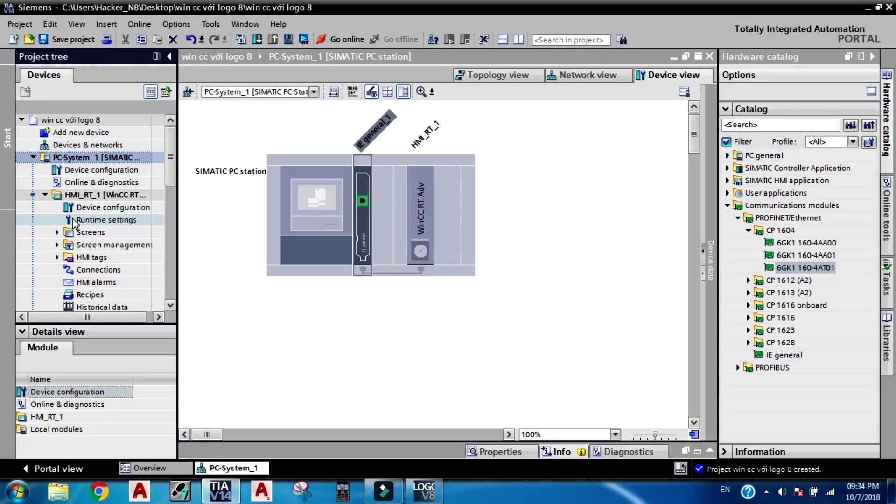
pyautogui.doubleClick(78, 220)
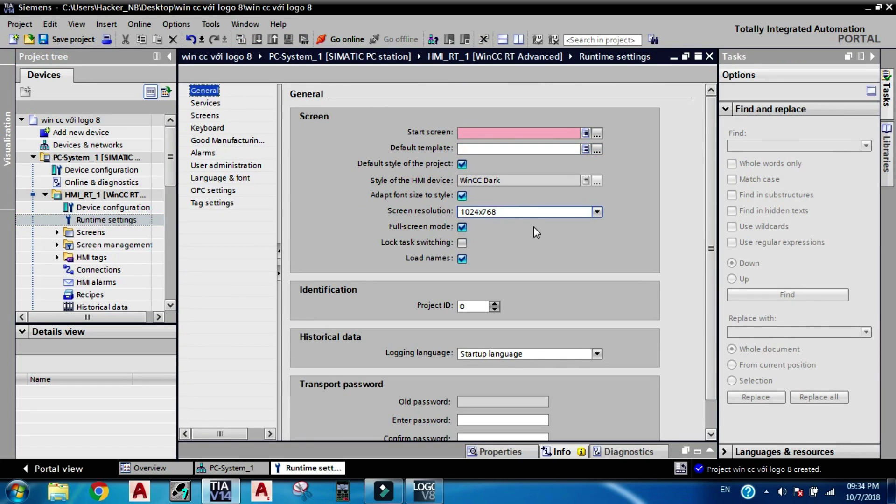
pyautogui.click(596, 213)
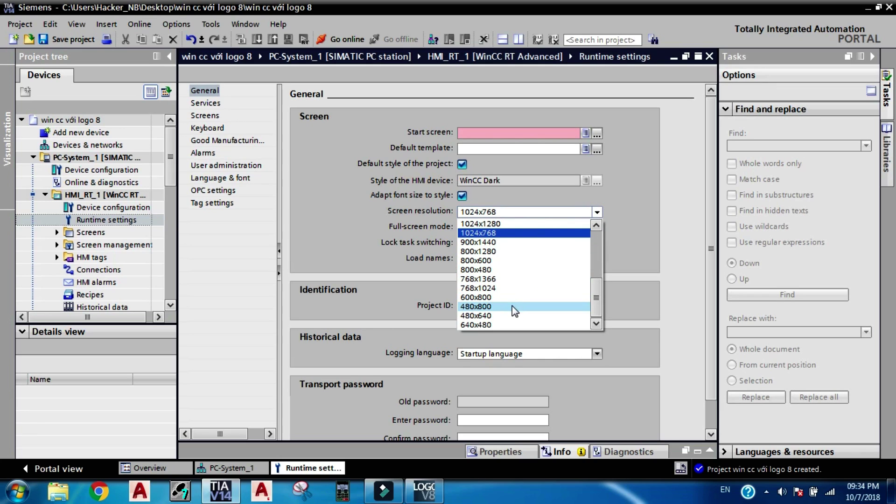
pyautogui.click(506, 298)
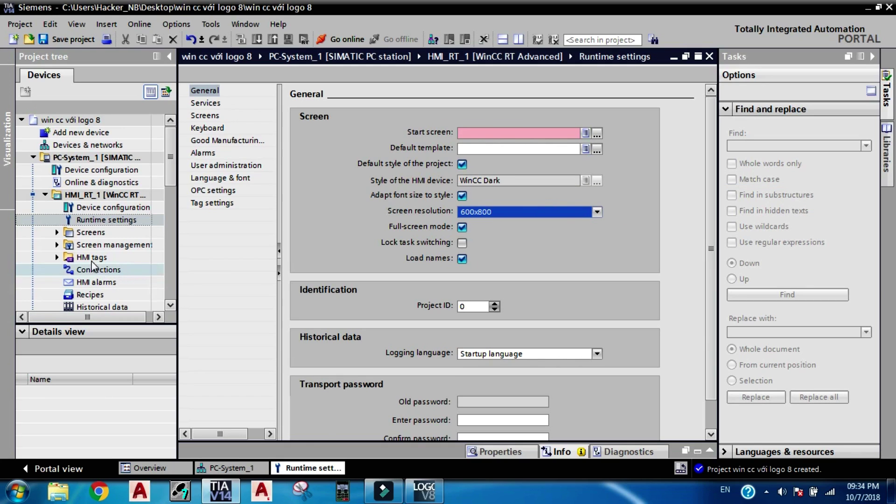
pyautogui.click(462, 227)
# Add a new screen to HMI_RT_1 and draw a circle near its upper edge.
pyautogui.click(56, 235)
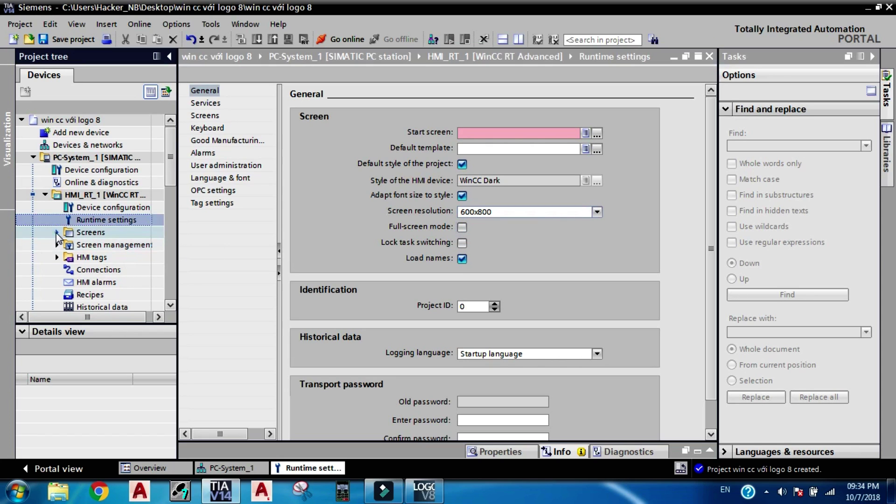
pyautogui.click(56, 232)
pyautogui.doubleClick(92, 246)
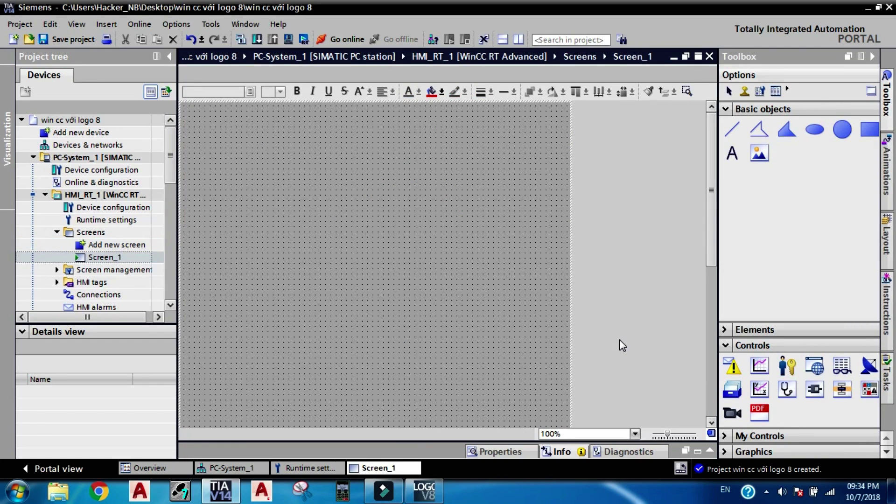
pyautogui.click(620, 338)
pyautogui.click(839, 131)
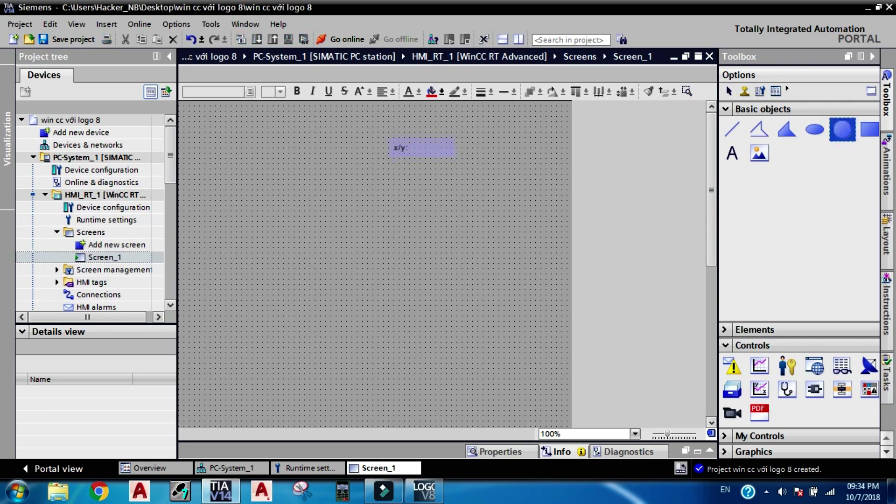
pyautogui.moveTo(334, 120); pyautogui.dragTo(418, 172)
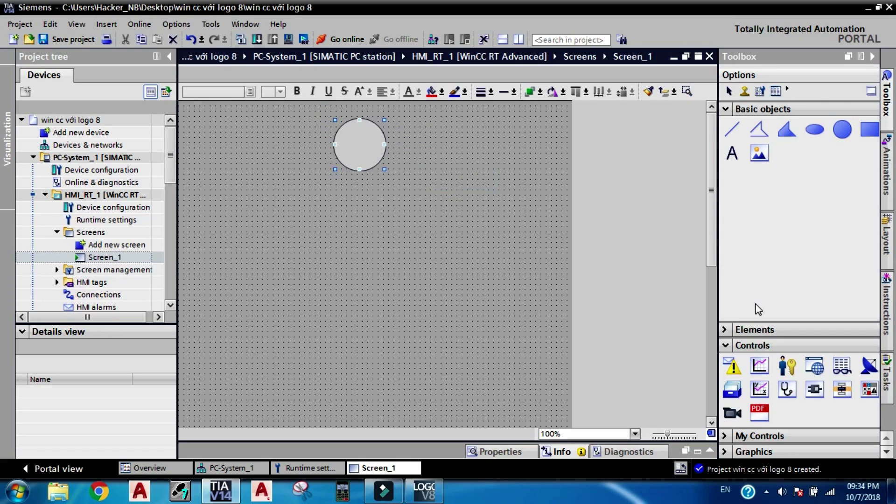
# Place a button beside the circle on Screen_1 and label it "ON 1".
pyautogui.click(727, 109)
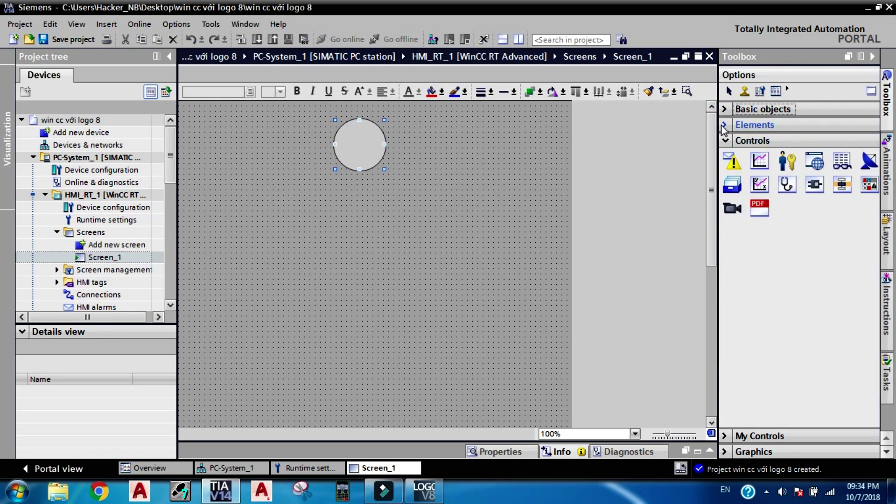
pyautogui.click(725, 124)
pyautogui.click(759, 145)
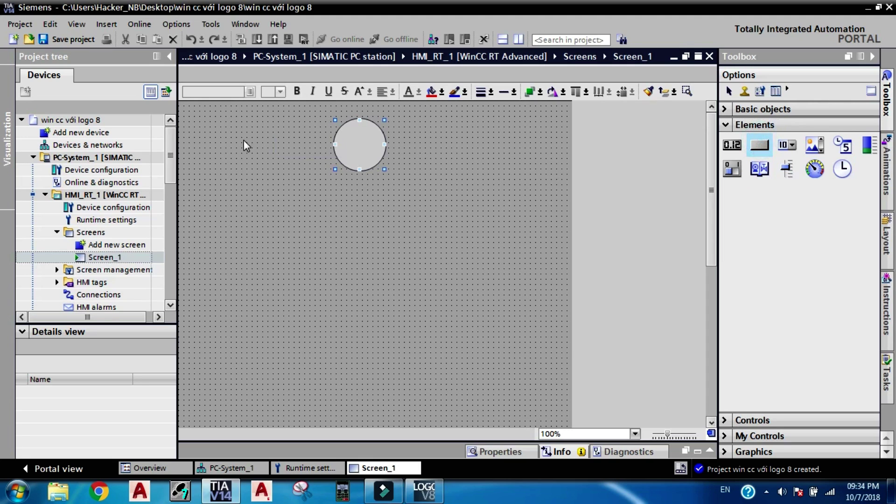
pyautogui.moveTo(205, 127)
pyautogui.mouseDown()
pyautogui.moveTo(223, 141)
pyautogui.moveTo(266, 146)
pyautogui.mouseUp()
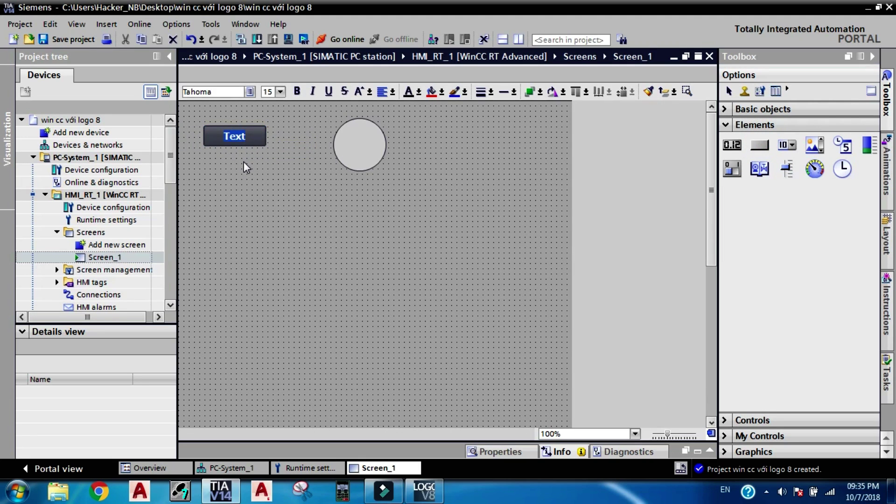
pyautogui.write('on')
pyautogui.write('ON 1')
pyautogui.click(255, 183)
pyautogui.press('capslock')
# Add a new HMI tag table under HMI_RT_1 and rename it LOGO-TAG.
pyautogui.click(57, 282)
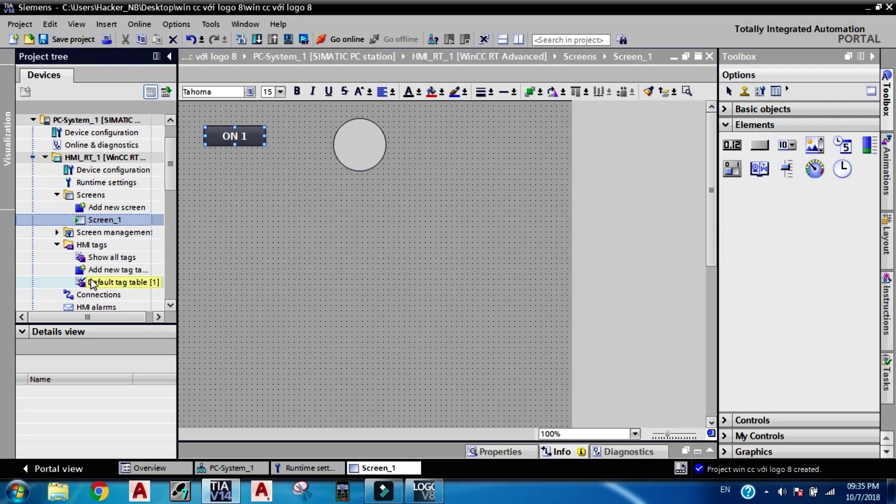
pyautogui.doubleClick(101, 270)
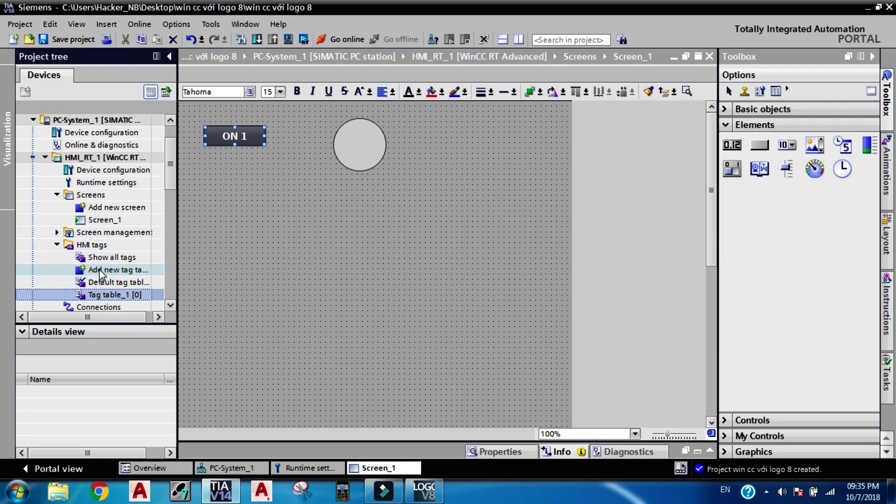
pyautogui.rightClick(111, 294)
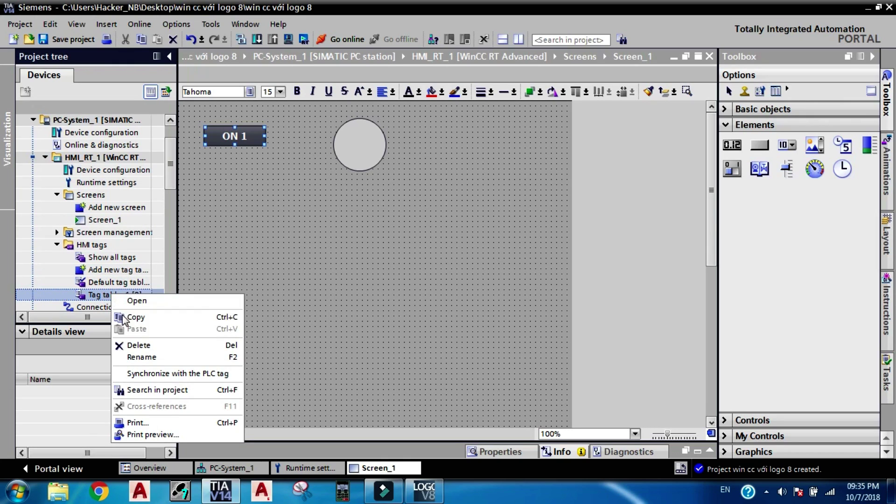
pyautogui.click(132, 357)
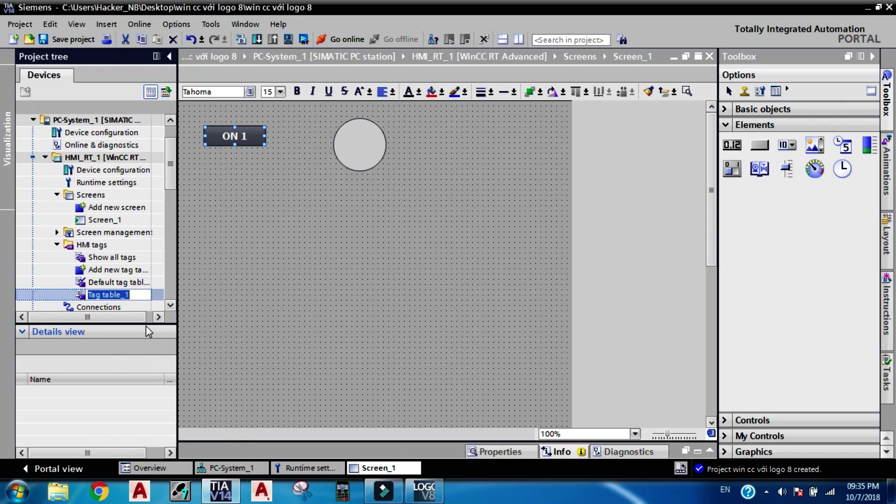
pyautogui.press('BackSpace')
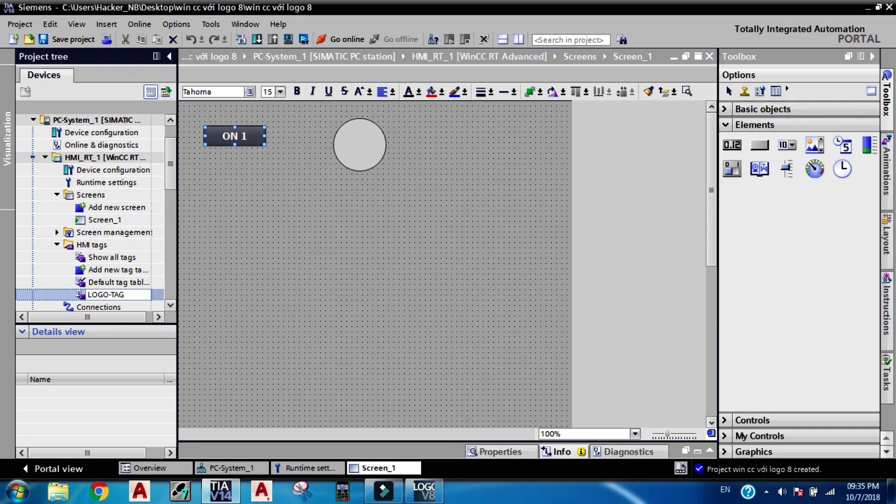
pyautogui.press('Return')
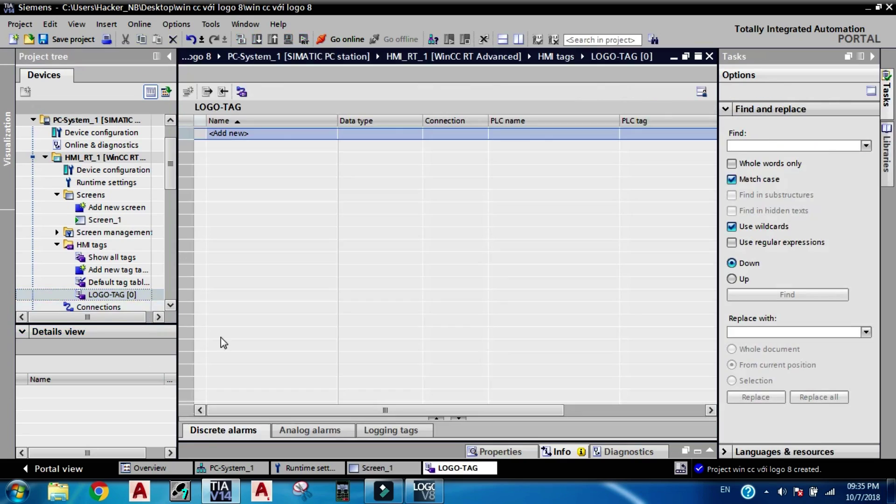
# Add a connection in HMI_RT_1's connections editor and set its communication driver to LOGO!
pyautogui.click(249, 469)
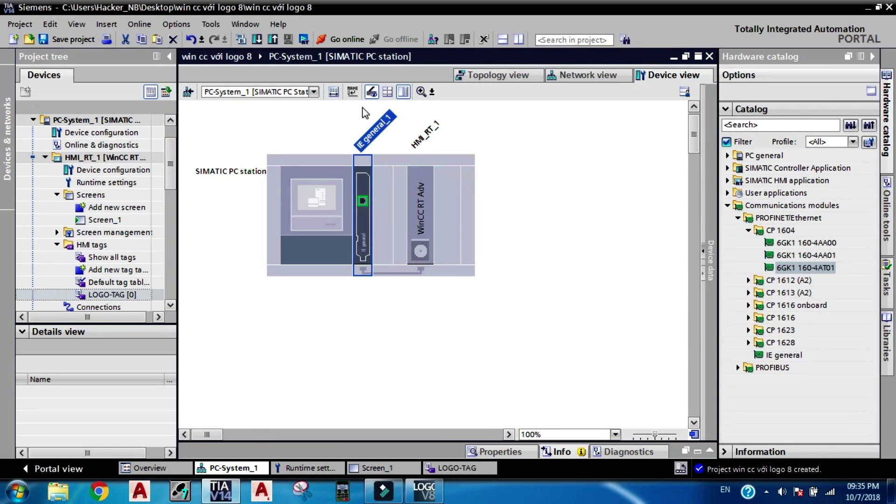
pyautogui.click(111, 270)
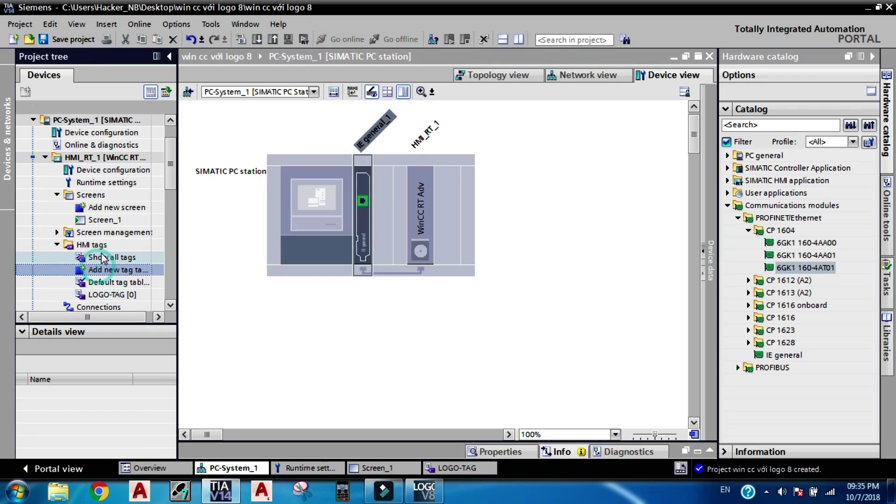
pyautogui.scroll(-2, 104, 254)
pyautogui.scroll(1, 103, 248)
pyautogui.scroll(-1, 103, 248)
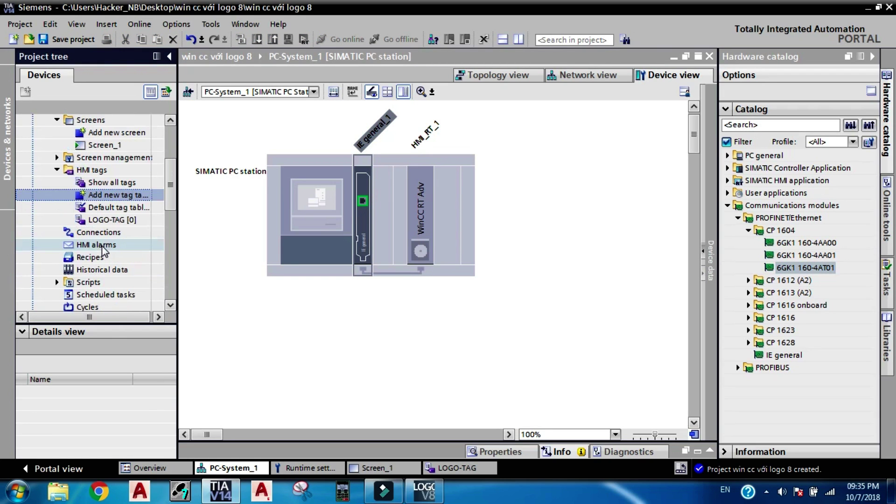
pyautogui.doubleClick(92, 236)
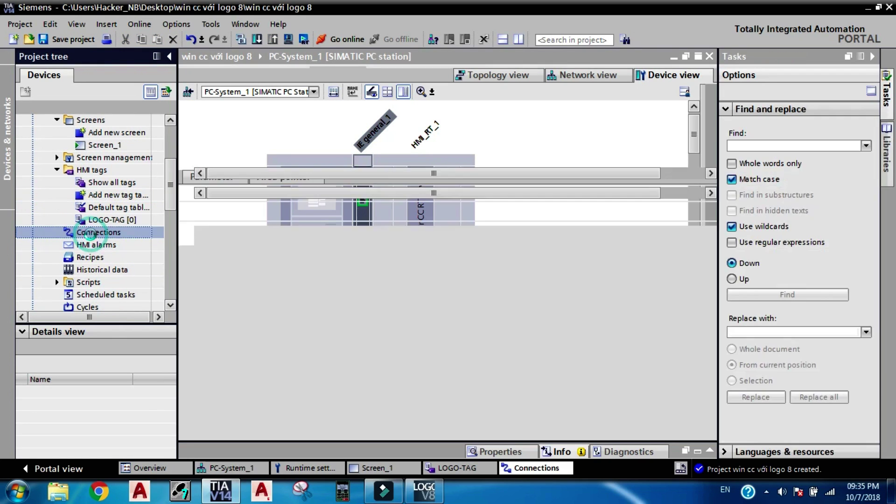
pyautogui.doubleClick(240, 134)
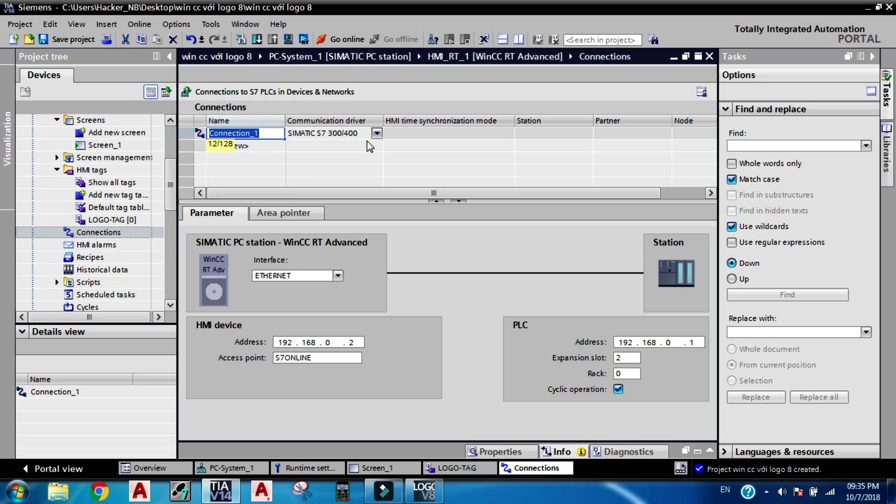
pyautogui.click(376, 134)
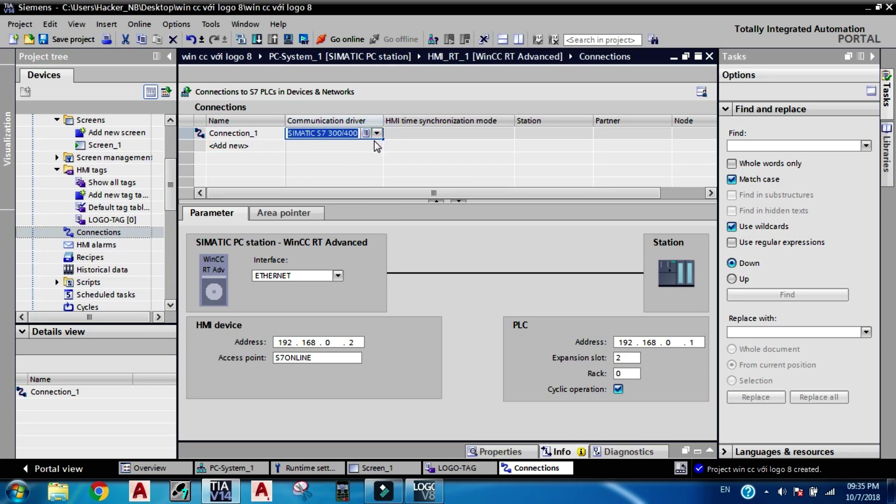
pyautogui.click(377, 134)
pyautogui.scroll(2, 332, 187)
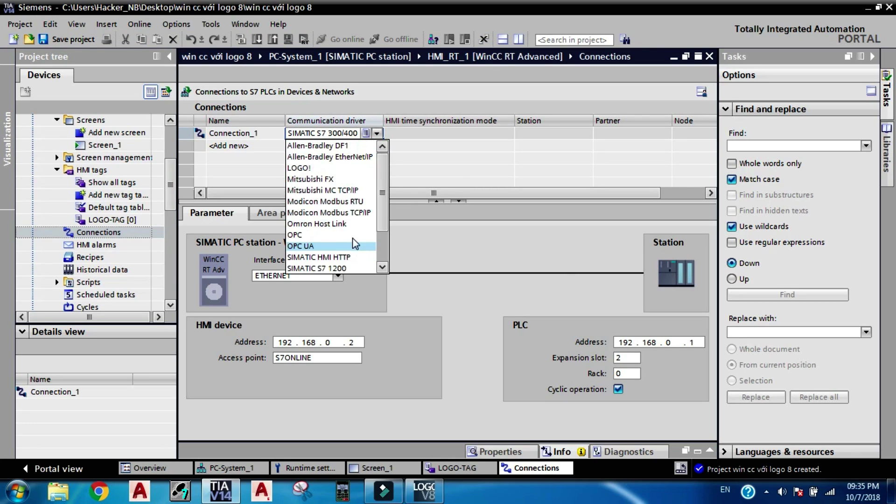
pyautogui.click(328, 169)
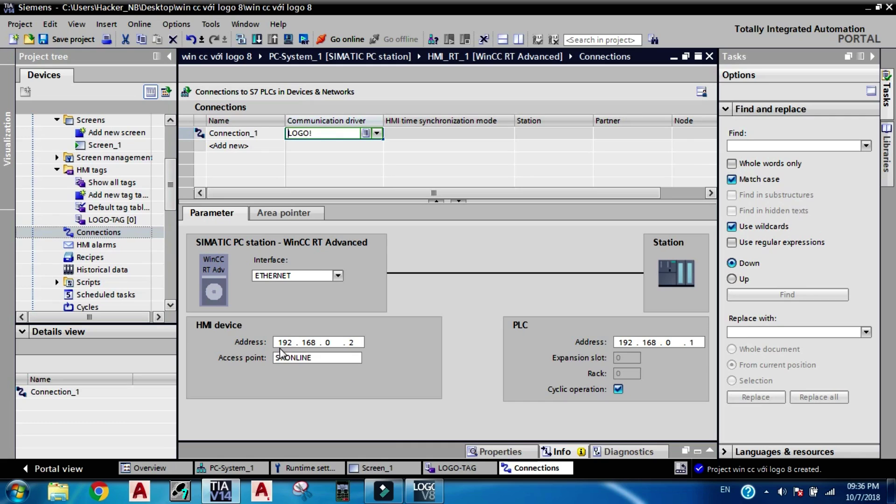
# Review the HMI device and PLC IP addresses in the LOGO! connection's parameters.
pyautogui.click(243, 327)
pyautogui.click(672, 346)
pyautogui.click(696, 344)
pyautogui.click(666, 343)
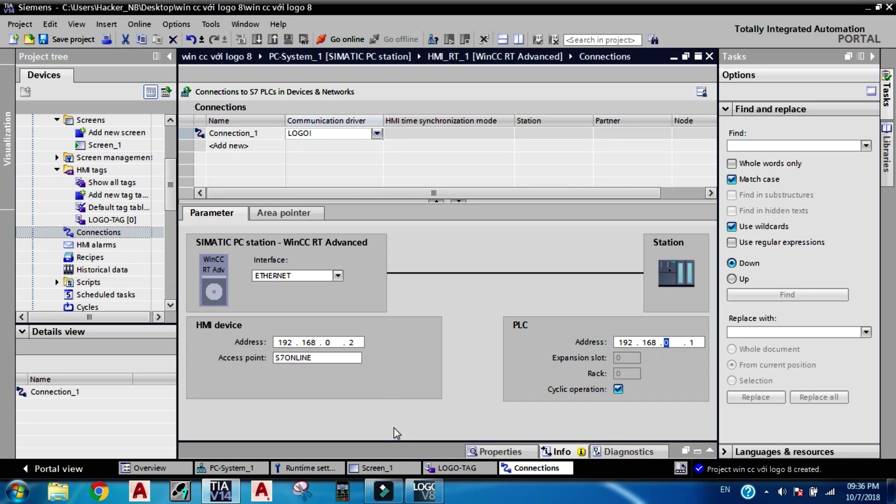
# Add a tag named "ON 1" to the LOGO-TAG table.
pyautogui.click(457, 468)
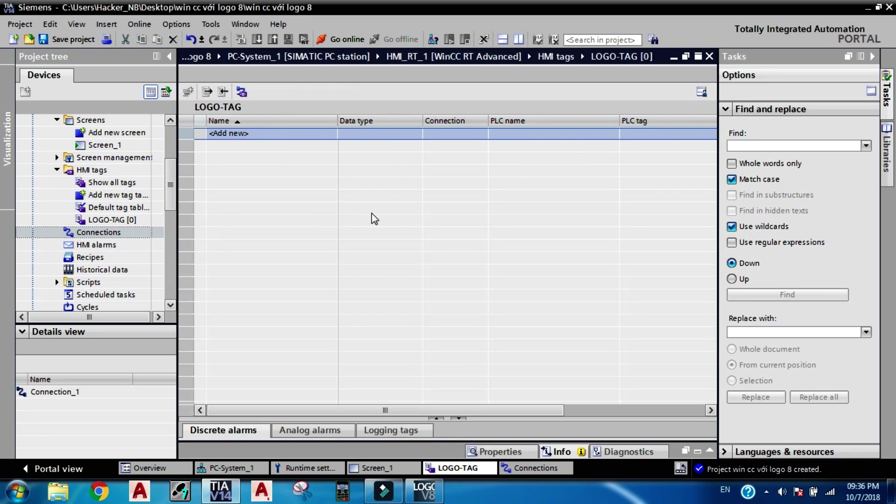
pyautogui.click(273, 137)
pyautogui.click(273, 134)
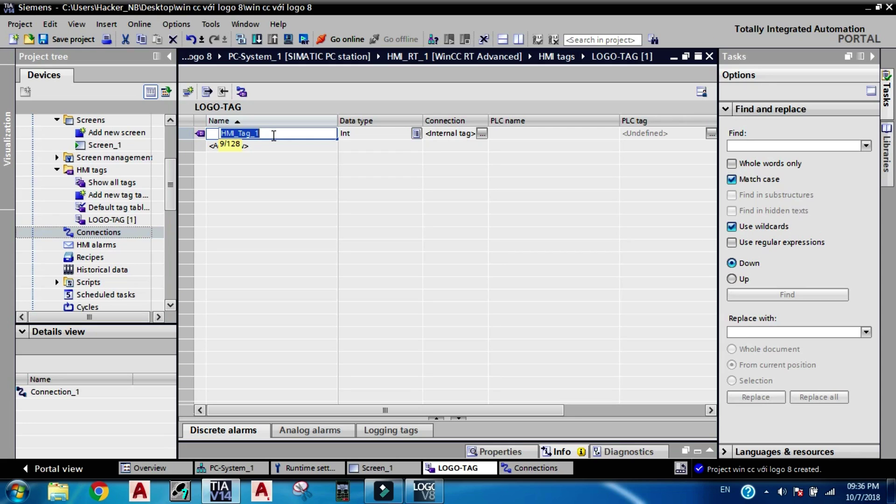
pyautogui.write('ON 1')
pyautogui.press('Return')
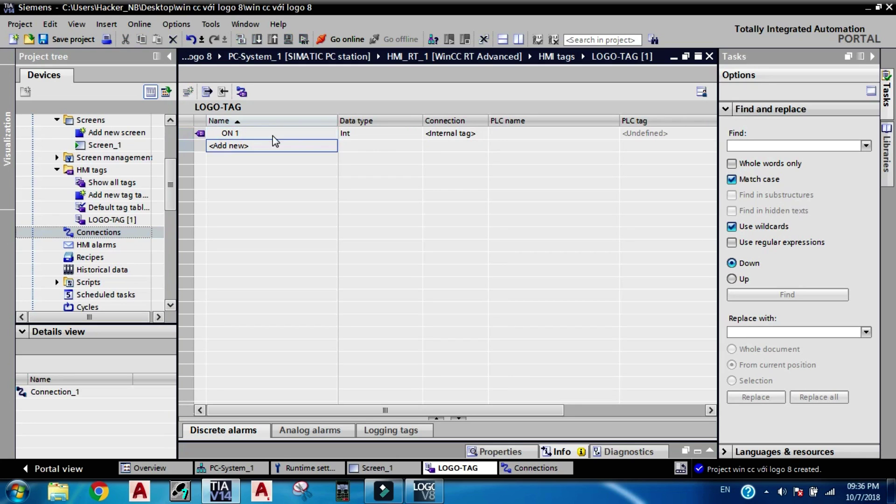
# Set the ON 1 tag's data type to Bool and assign it to Connection_1.
pyautogui.click(343, 135)
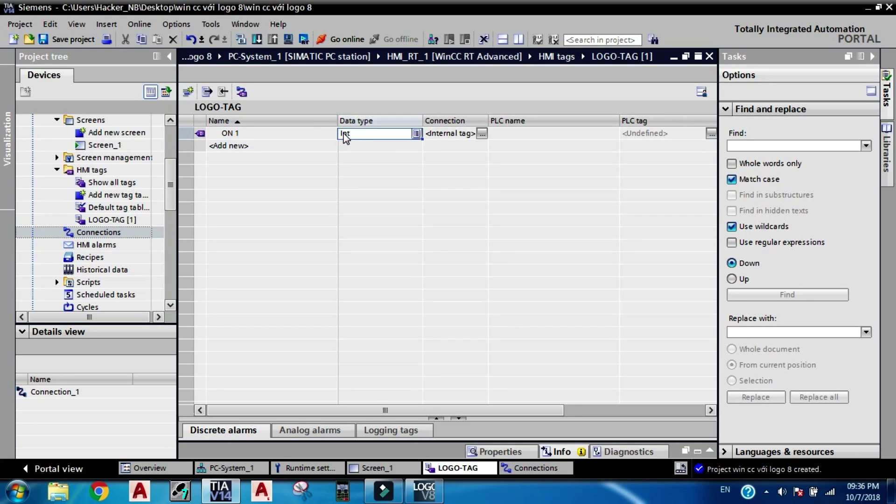
pyautogui.write('B')
pyautogui.click(356, 145)
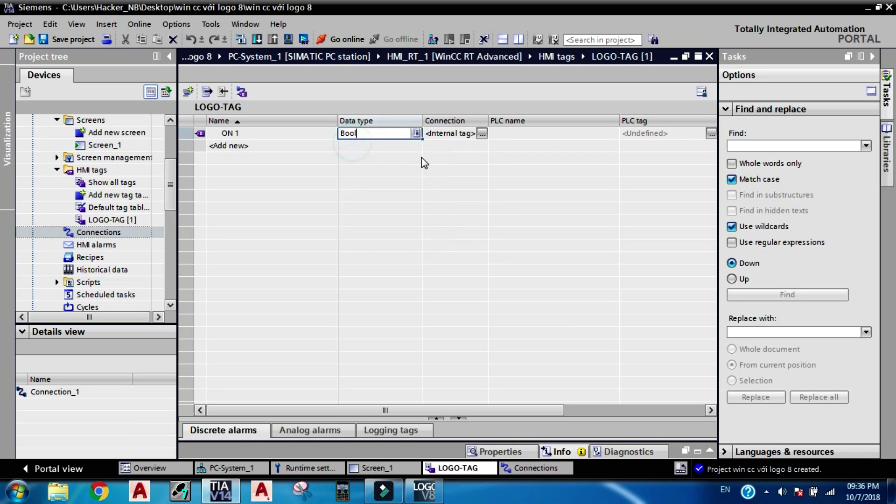
pyautogui.click(451, 138)
pyautogui.write('C')
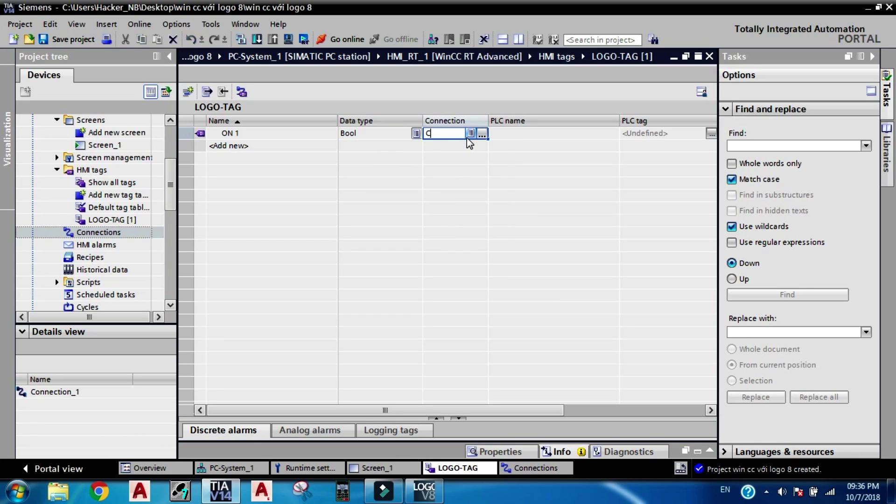
pyautogui.click(465, 149)
pyautogui.click(512, 136)
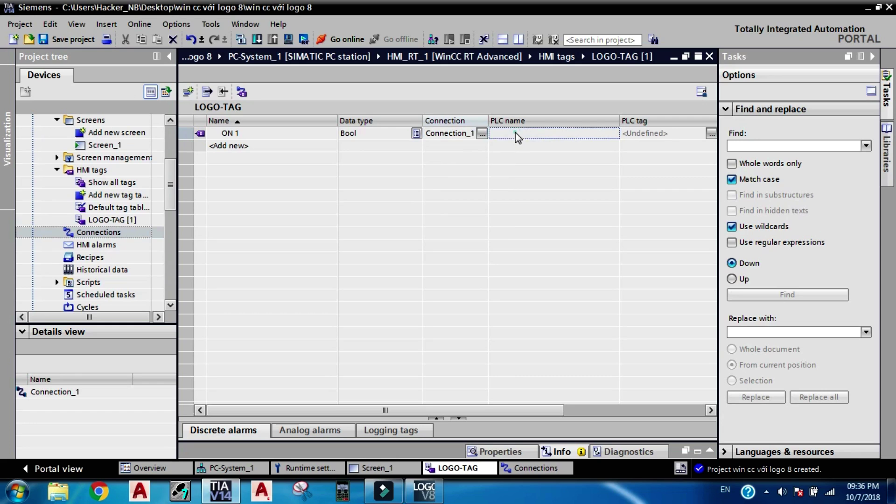
# Set the ON 1 tag's address to M 0.0 by choosing the operand identifier M.
pyautogui.click(872, 56)
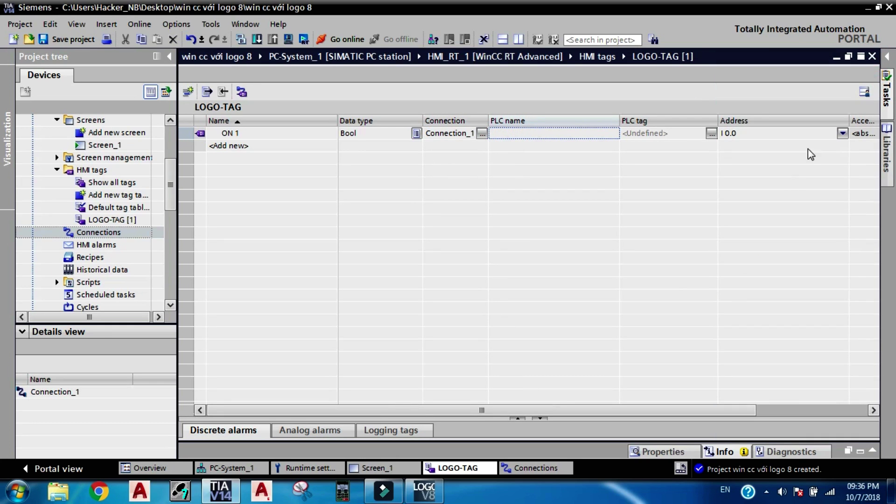
pyautogui.click(842, 135)
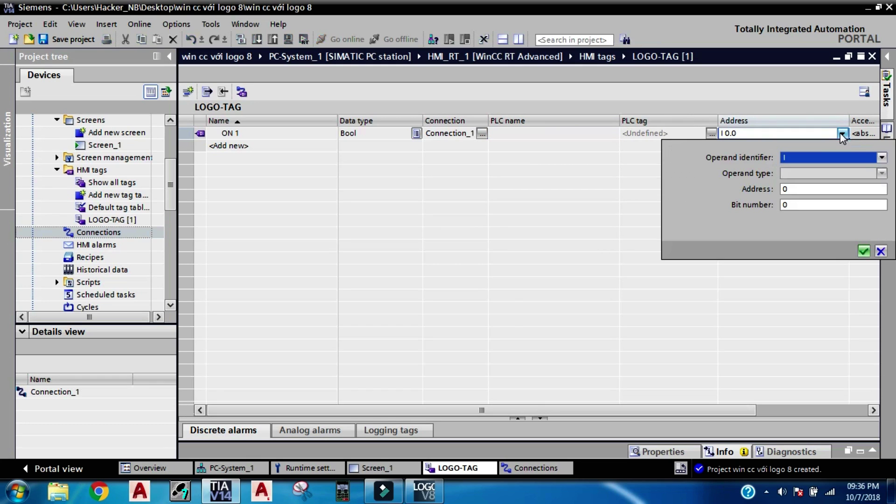
pyautogui.click(836, 158)
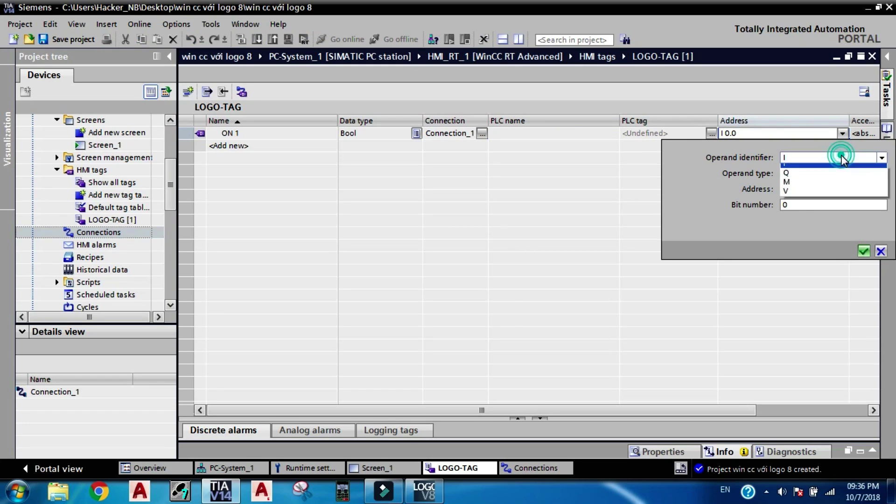
pyautogui.click(819, 178)
pyautogui.click(808, 188)
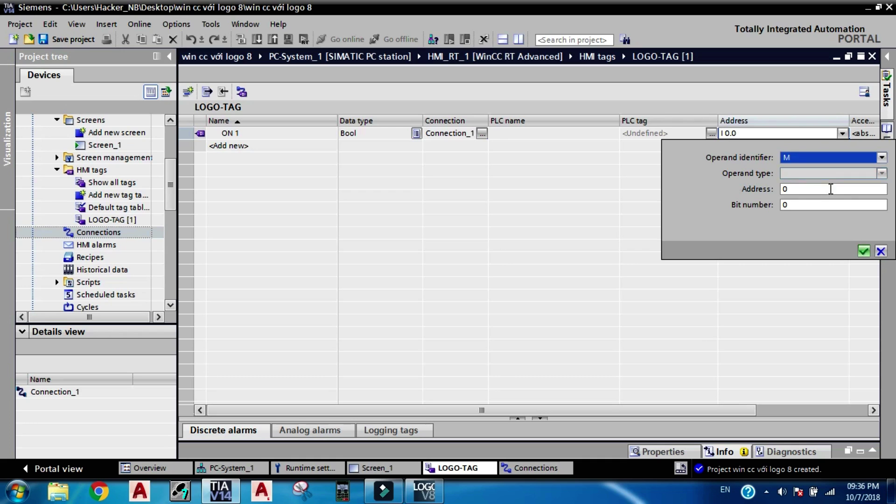
pyautogui.click(808, 172)
pyautogui.click(863, 251)
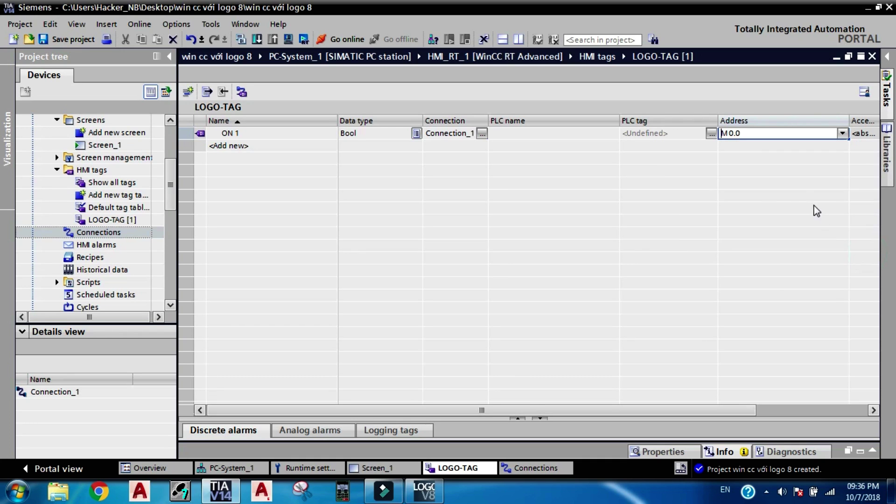
pyautogui.click(745, 150)
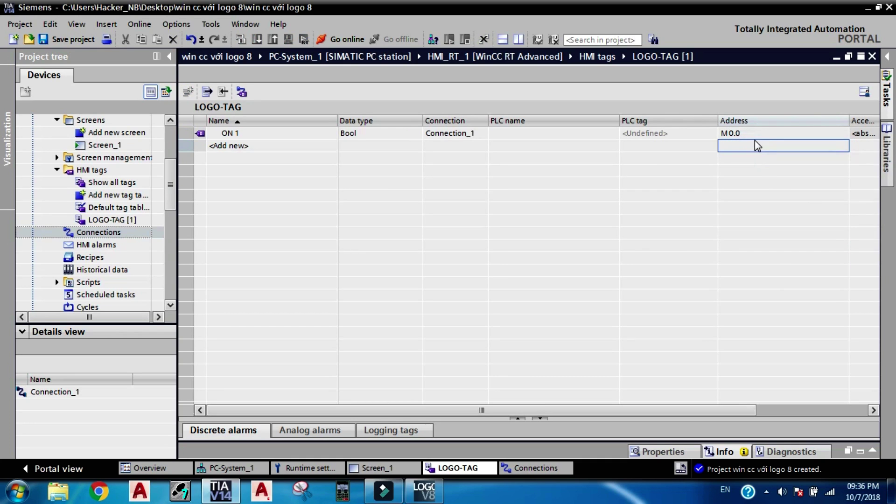
# Add a second Bool tag on Connection_1 below ON 1, with the address M 0.1.
pyautogui.doubleClick(755, 140)
pyautogui.click(753, 145)
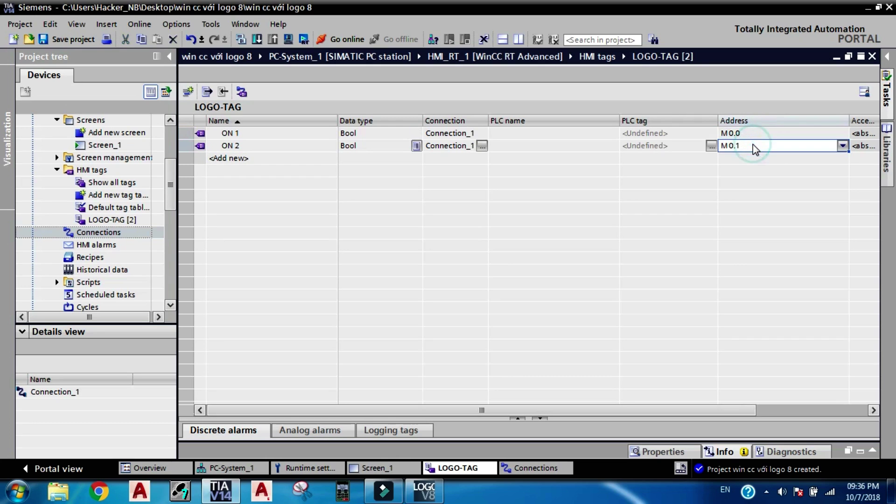
pyautogui.click(753, 137)
pyautogui.click(752, 142)
pyautogui.click(759, 135)
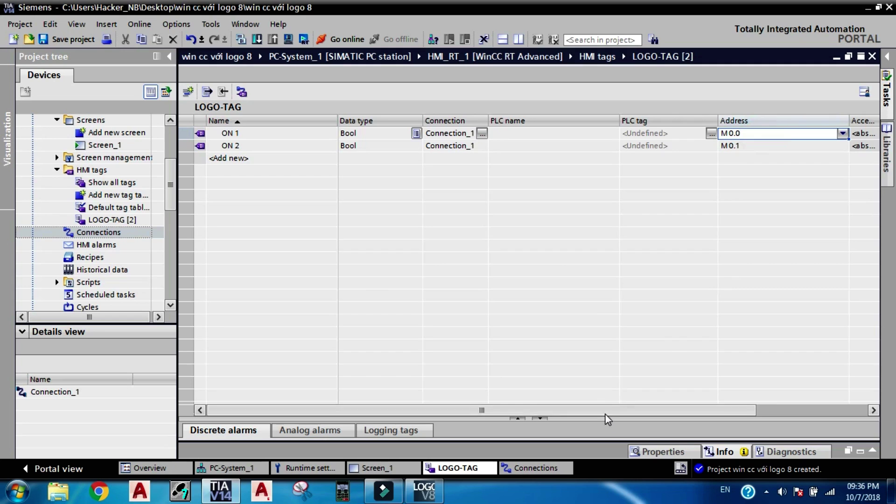
# Examine the OR circuit diagram in LOGO!Soft Comfort, then return to TIA Portal to compare it with the LOGO-TAG addresses.
pyautogui.moveTo(629, 411)
pyautogui.mouseDown()
pyautogui.moveTo(698, 389)
pyautogui.moveTo(628, 419)
pyautogui.mouseUp()
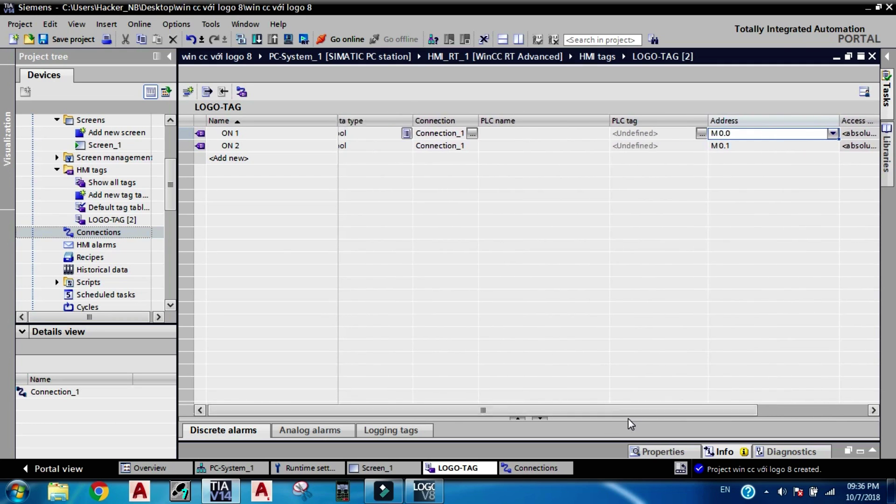
pyautogui.click(426, 494)
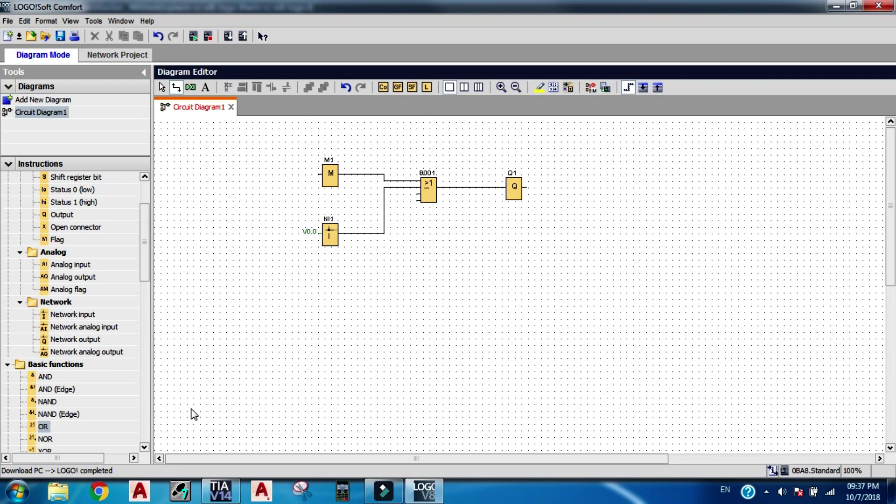
pyautogui.click(221, 490)
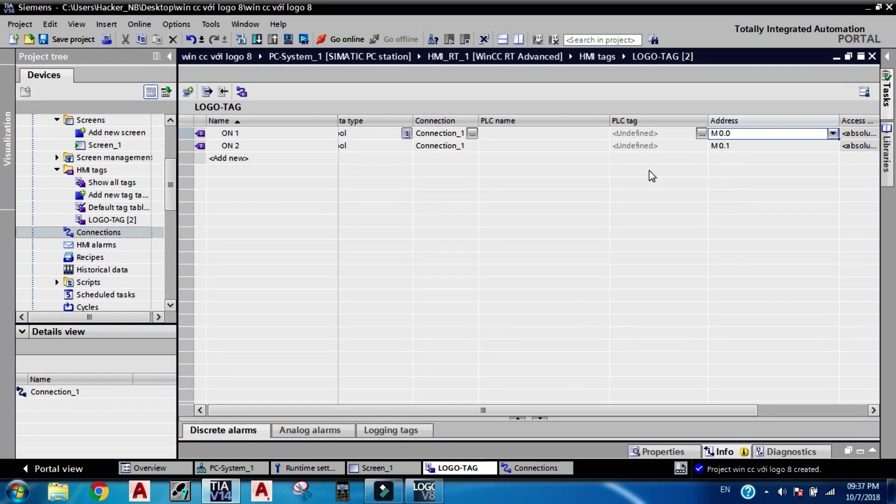
pyautogui.click(787, 148)
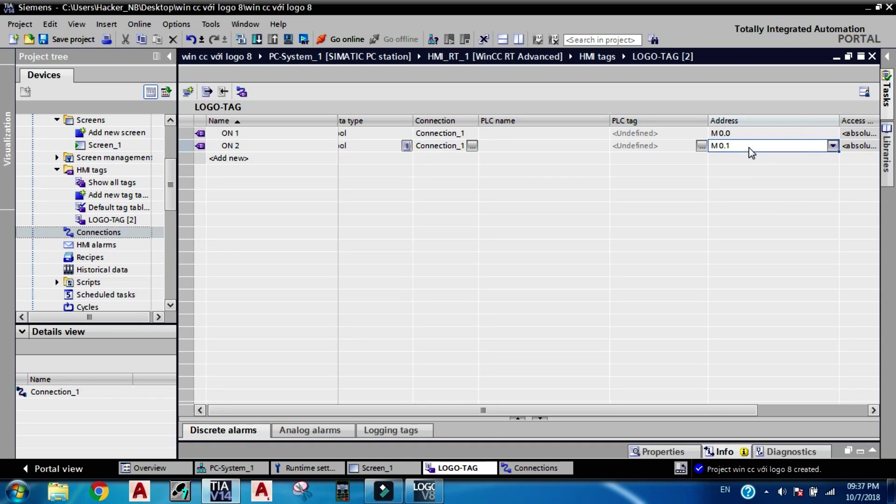
pyautogui.click(315, 137)
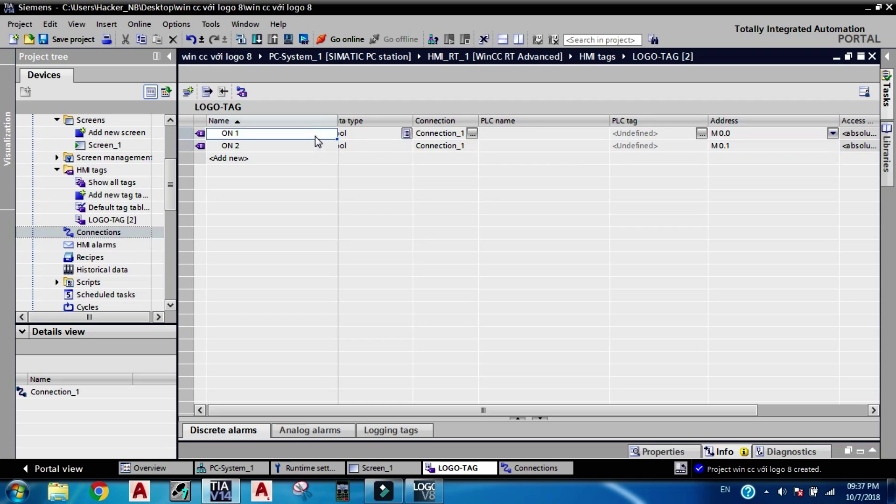
# Check the output in the LOGO!Soft Comfort circuit, then add a Bool tag named LAMP with address Q 0.0 to LOGO-TAG in TIA Portal.
pyautogui.click(758, 136)
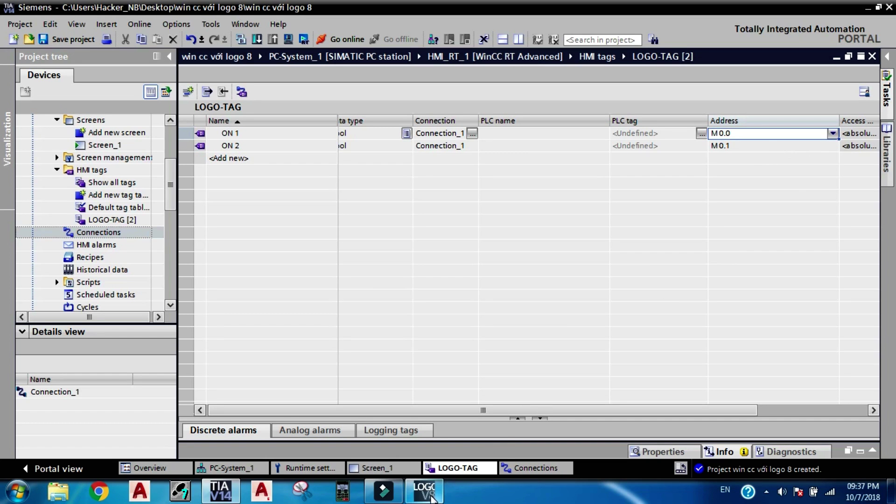
pyautogui.click(424, 418)
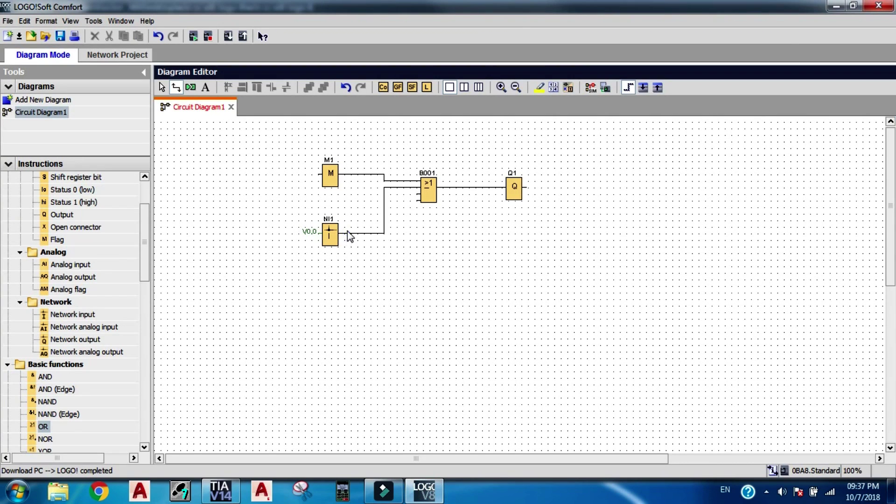
pyautogui.click(223, 497)
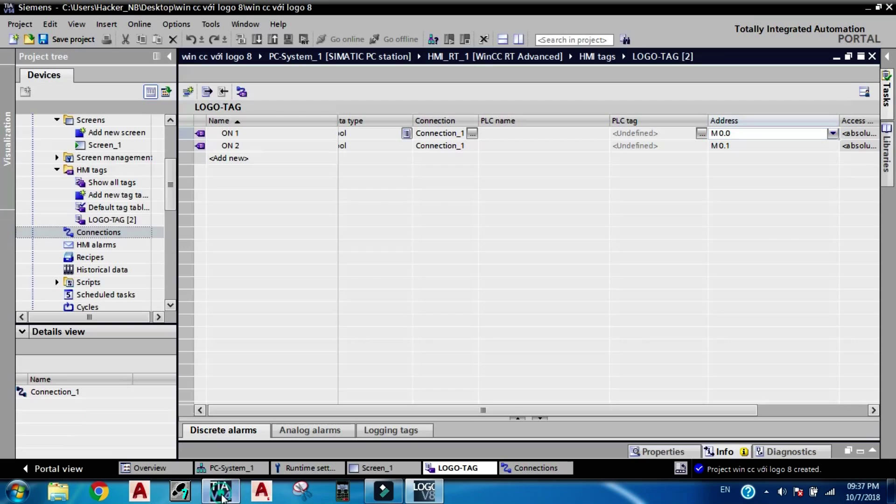
pyautogui.click(745, 160)
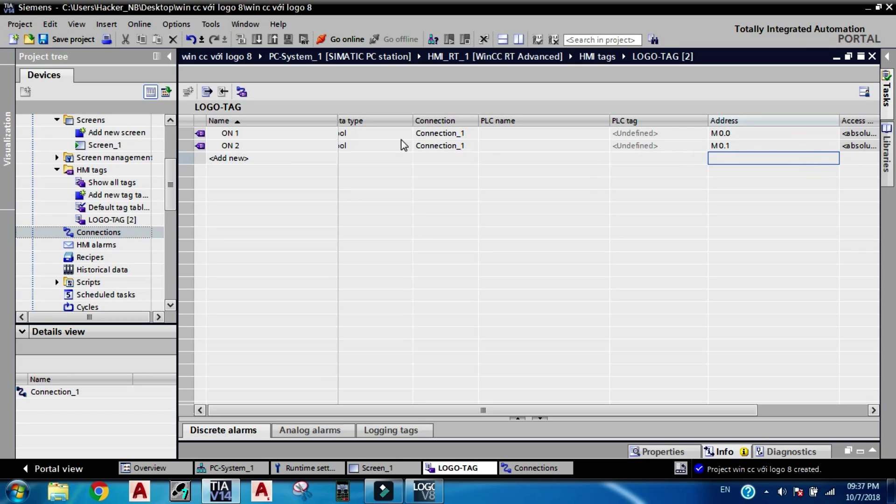
pyautogui.doubleClick(301, 159)
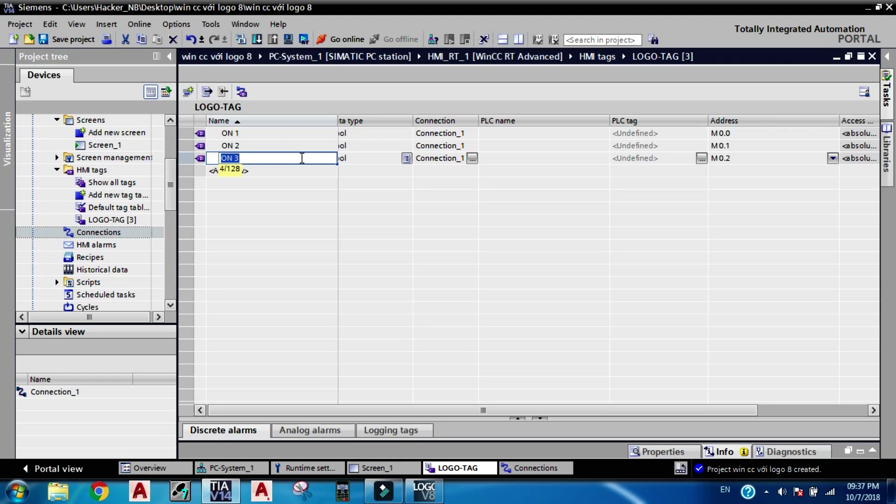
pyautogui.write('LAMP')
pyautogui.click(739, 158)
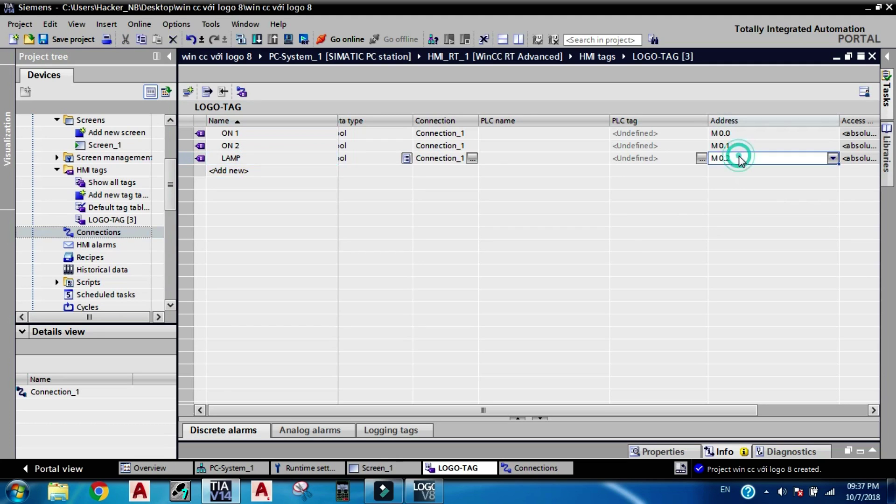
pyautogui.write('Q0.0')
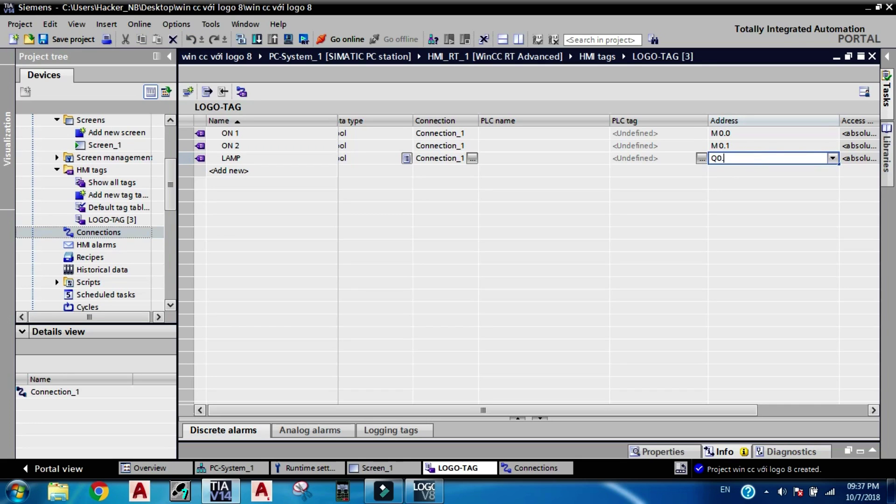
pyautogui.click(748, 169)
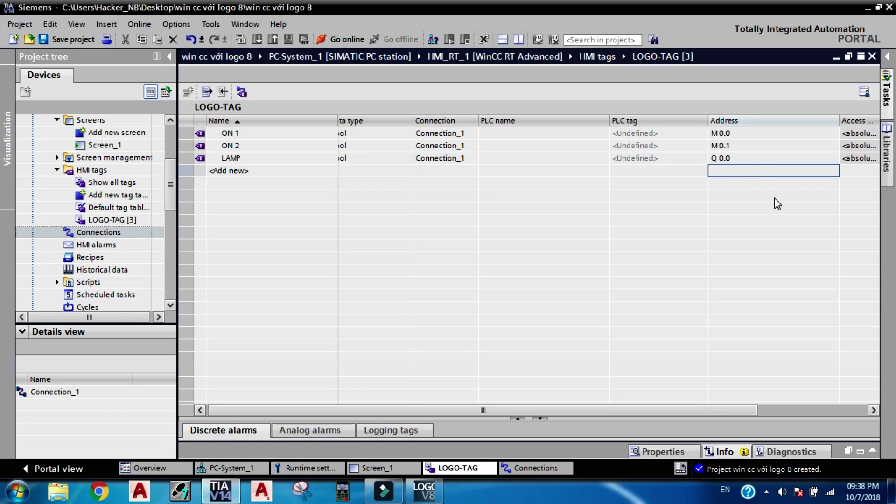
# Set the ON 2 tag's address to V 0.0.
pyautogui.moveTo(713, 130); pyautogui.dragTo(760, 163)
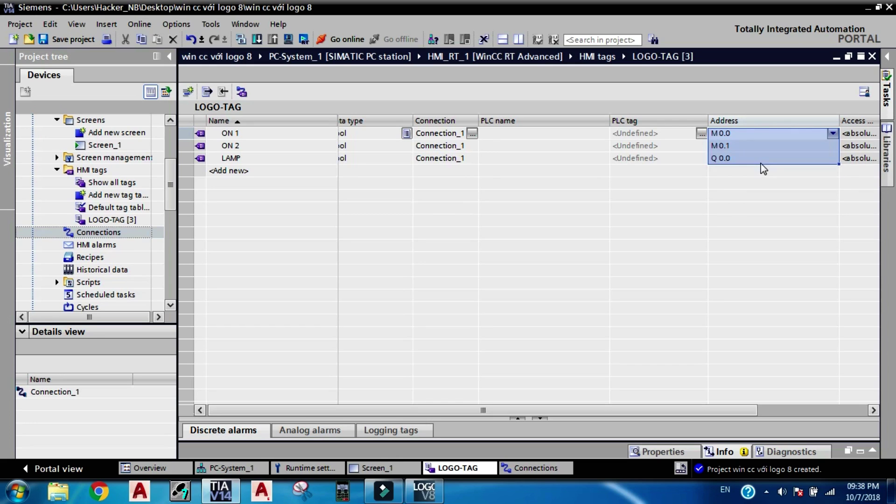
pyautogui.click(736, 144)
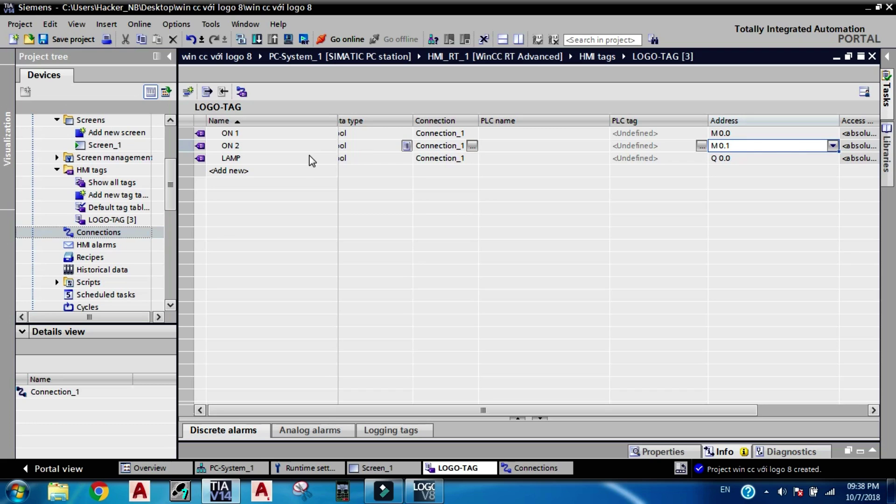
pyautogui.write('V0.0')
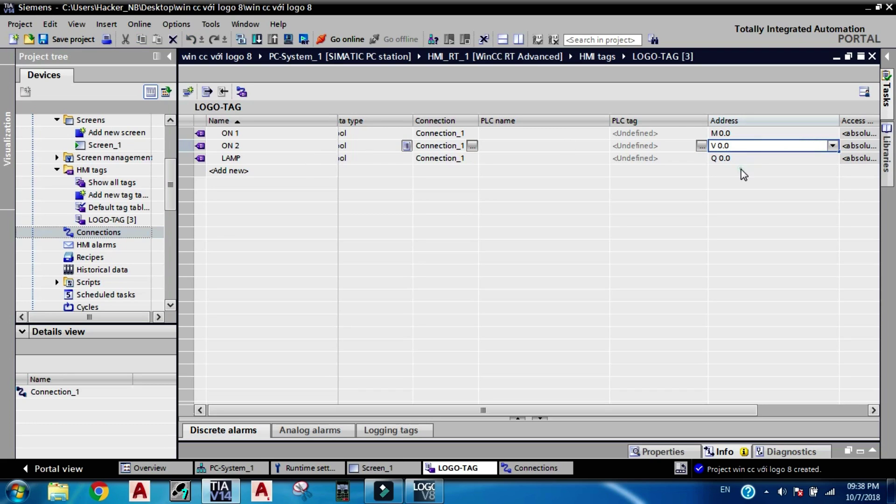
pyautogui.click(744, 172)
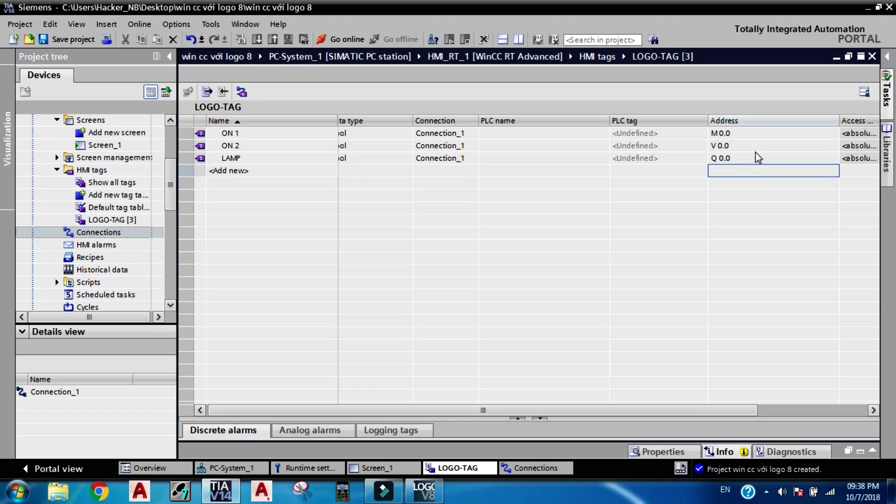
# Switch to LOGO!Soft Comfort and open the Ethernet connections settings of Circuit Diagram1.
pyautogui.click(400, 469)
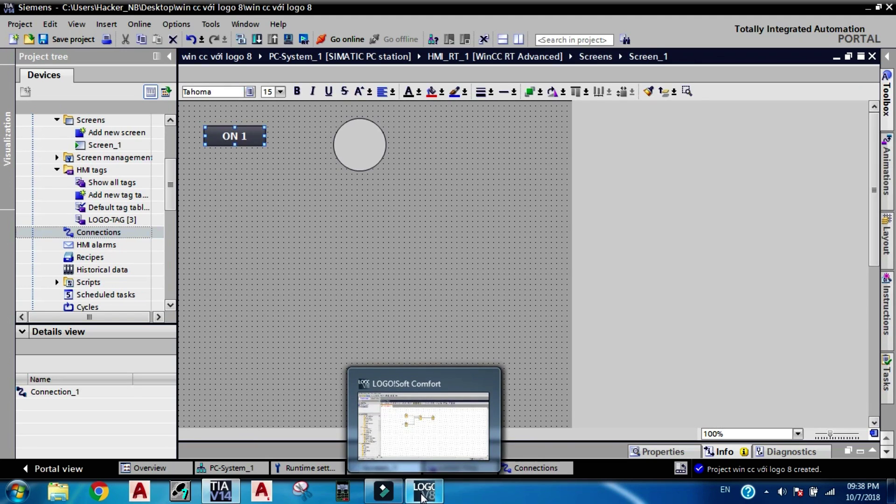
pyautogui.click(422, 497)
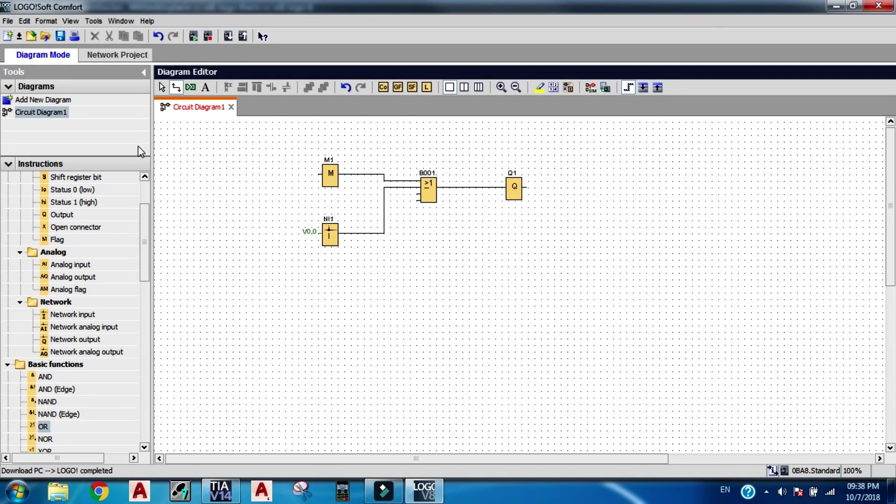
pyautogui.rightClick(36, 116)
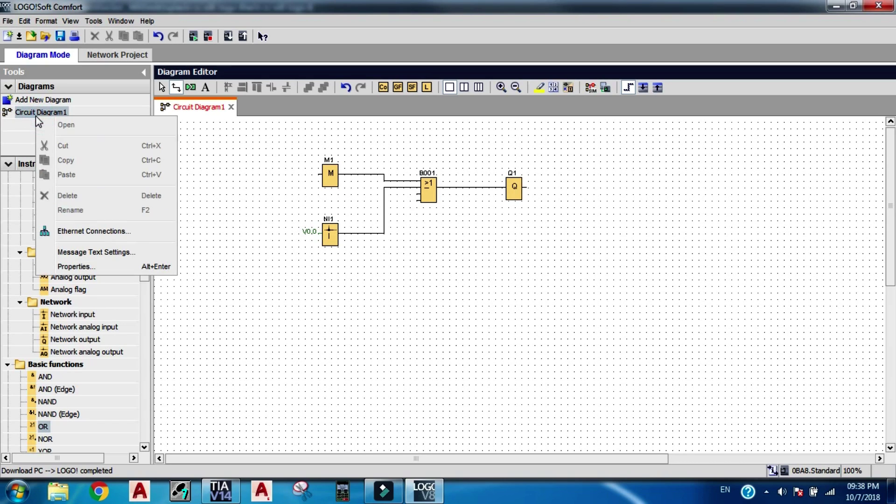
pyautogui.click(83, 231)
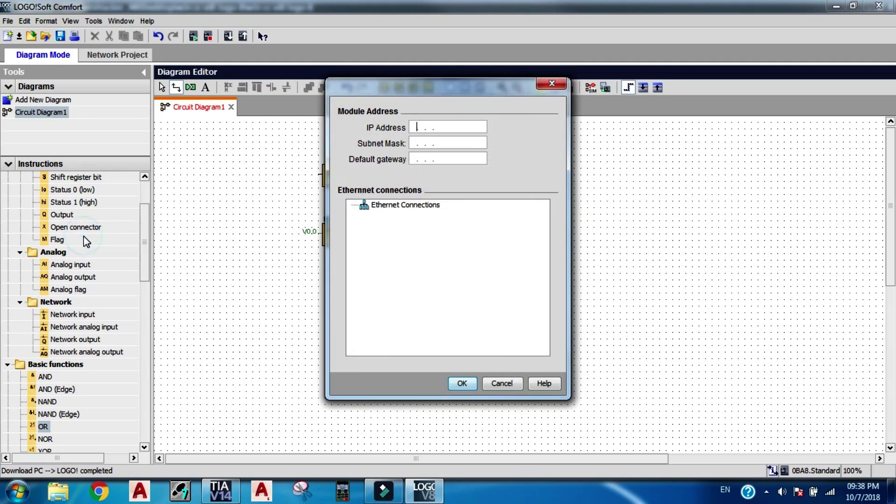
# Add an S7 server connection under Ethernet Connections.
pyautogui.click(404, 209)
pyautogui.click(372, 207)
pyautogui.click(402, 208)
pyautogui.click(362, 207)
pyautogui.rightClick(373, 205)
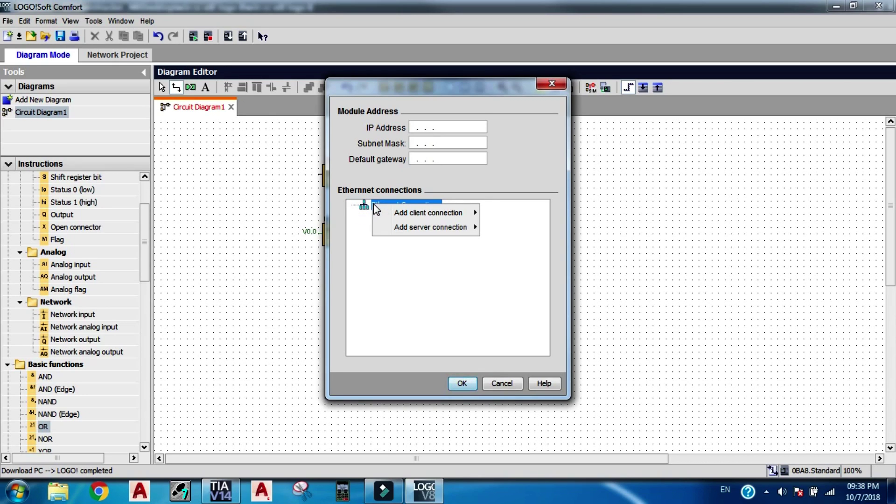
pyautogui.moveTo(380, 212)
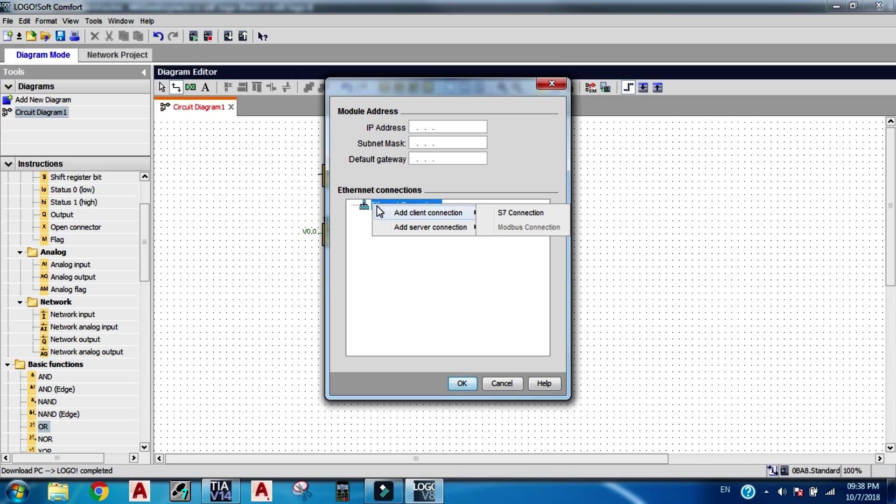
pyautogui.moveTo(398, 232)
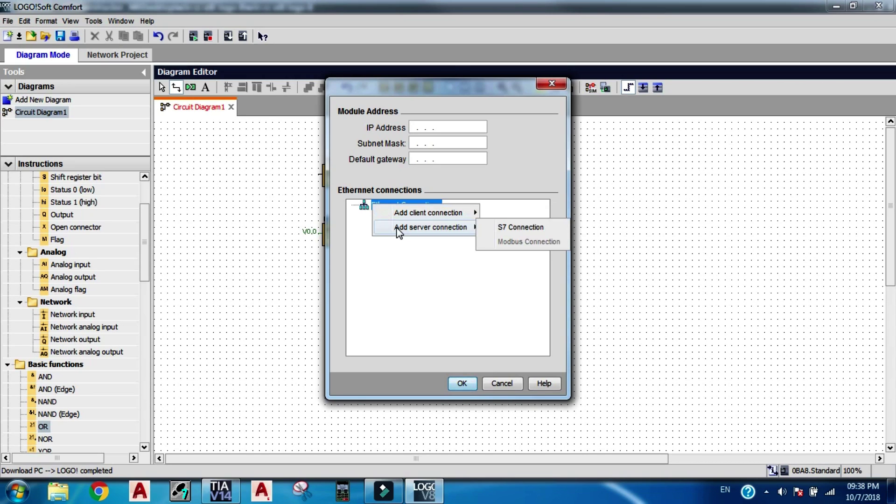
pyautogui.moveTo(409, 217)
pyautogui.click(494, 227)
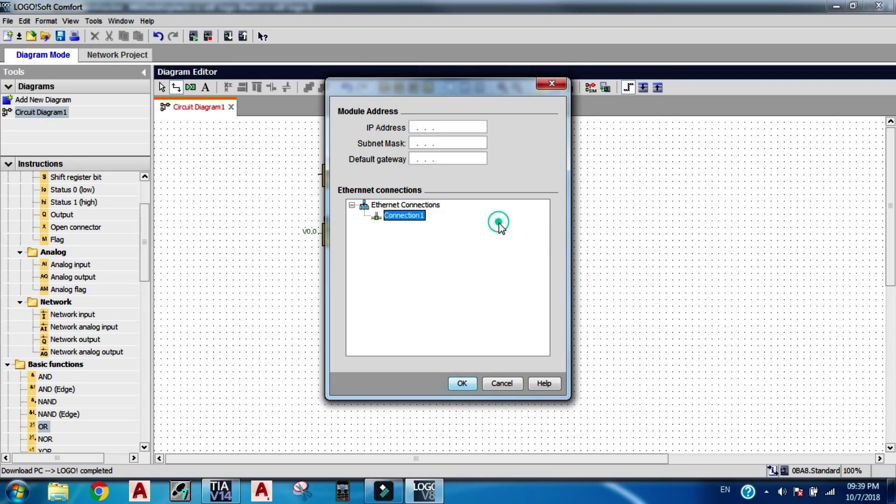
# Restrict Connection1 to the IP address 192.168.0.2 and check it against the HMI device address of Connection_1 in TIA Portal.
pyautogui.doubleClick(410, 218)
pyautogui.click(533, 148)
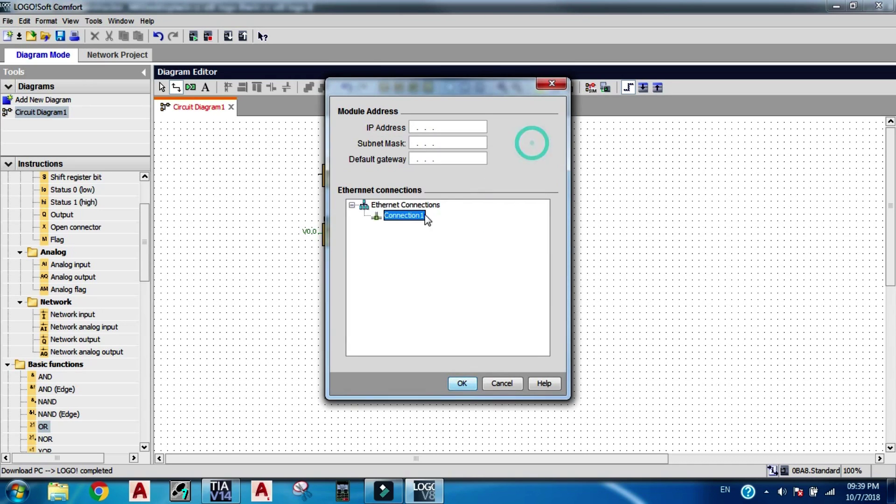
pyautogui.doubleClick(390, 220)
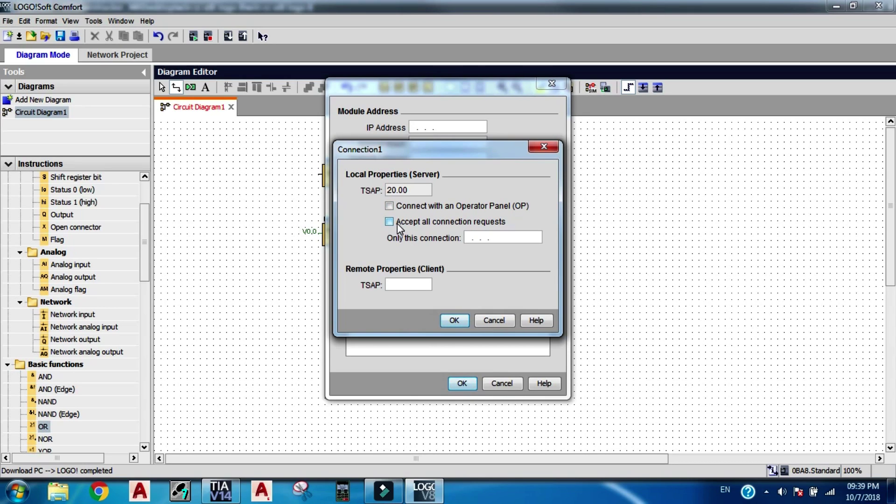
pyautogui.click(467, 237)
pyautogui.write('192.168. 0. 2')
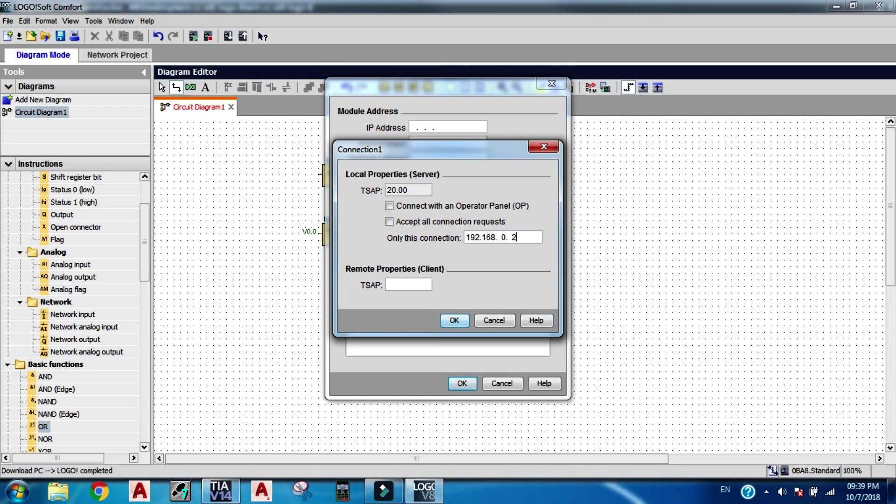
pyautogui.click(220, 491)
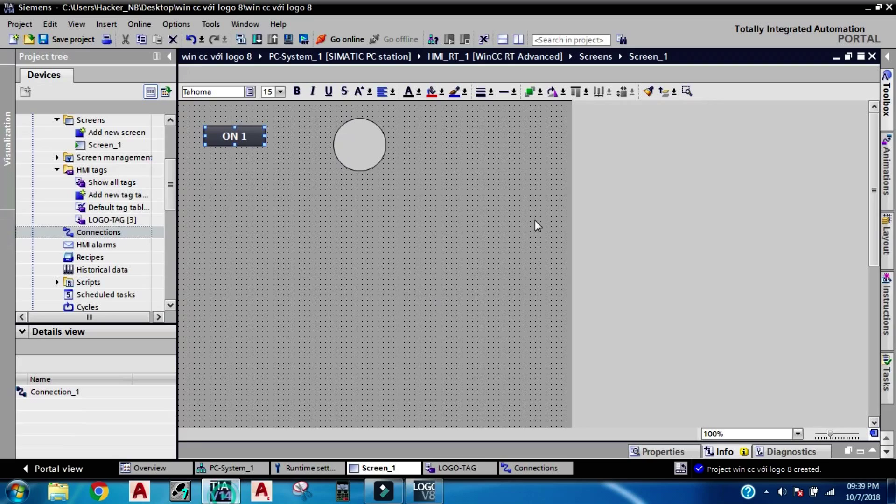
pyautogui.click(519, 467)
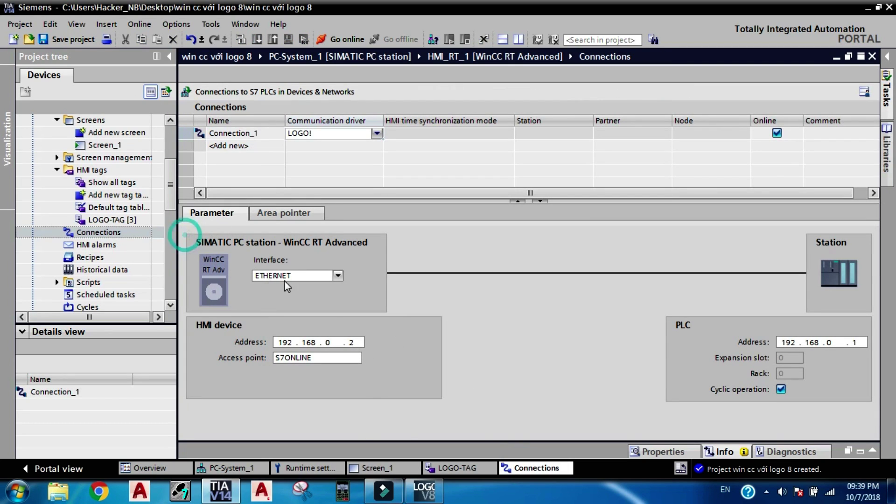
pyautogui.click(368, 232)
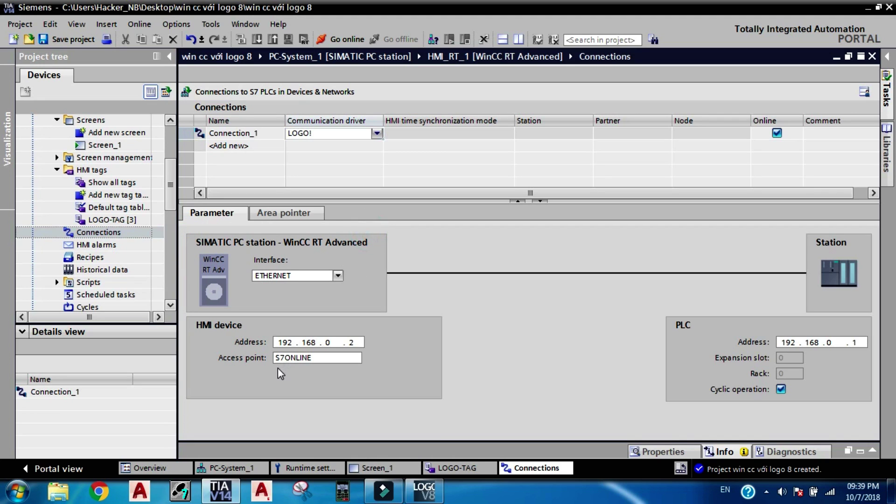
pyautogui.click(423, 490)
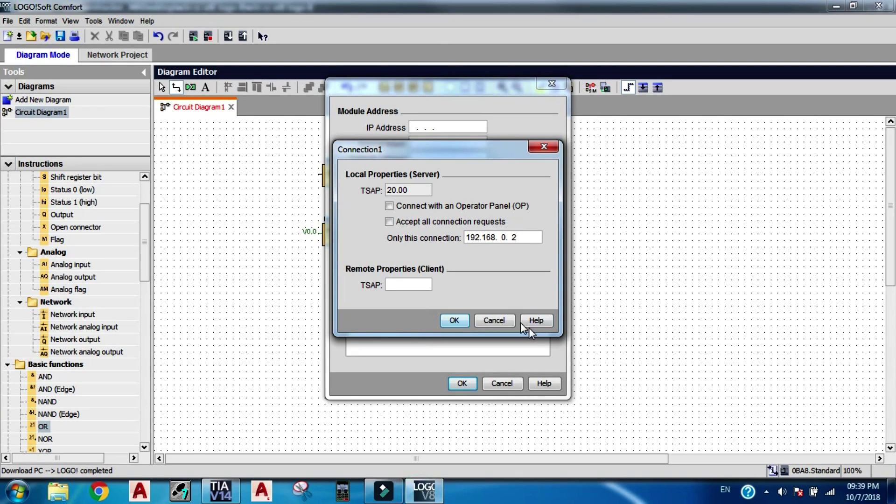
# Set Connection1's remote client TSAP to 02.00 and confirm its properties.
pyautogui.click(418, 285)
pyautogui.write('02.00')
pyautogui.click(451, 322)
pyautogui.click(461, 382)
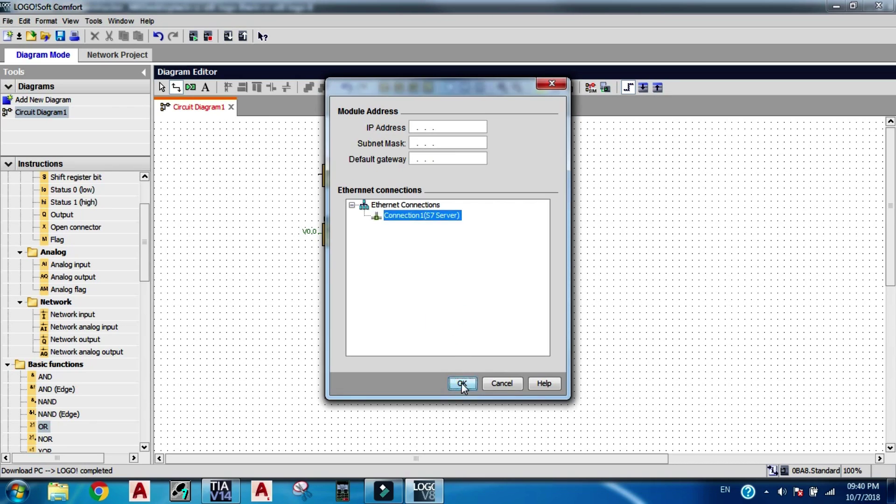
pyautogui.click(447, 273)
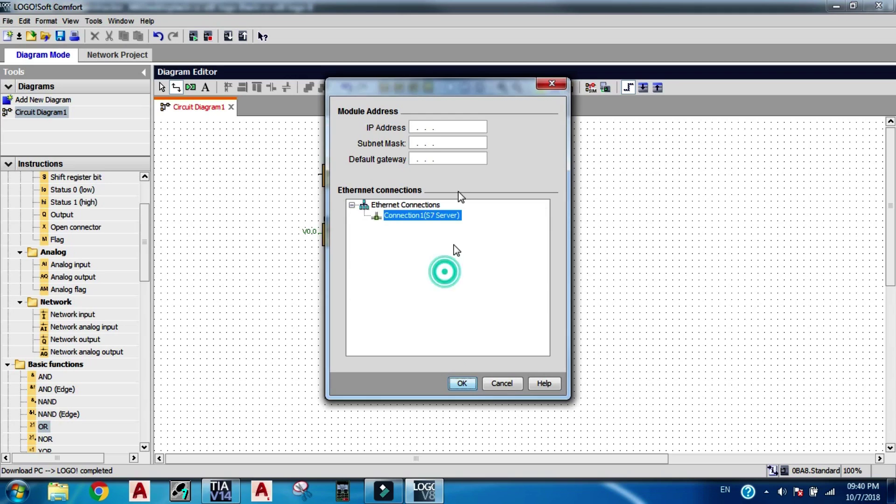
# Set the module's IP address to 192.168.0.1, fill in its subnet mask and confirm the Ethernet settings.
pyautogui.click(413, 127)
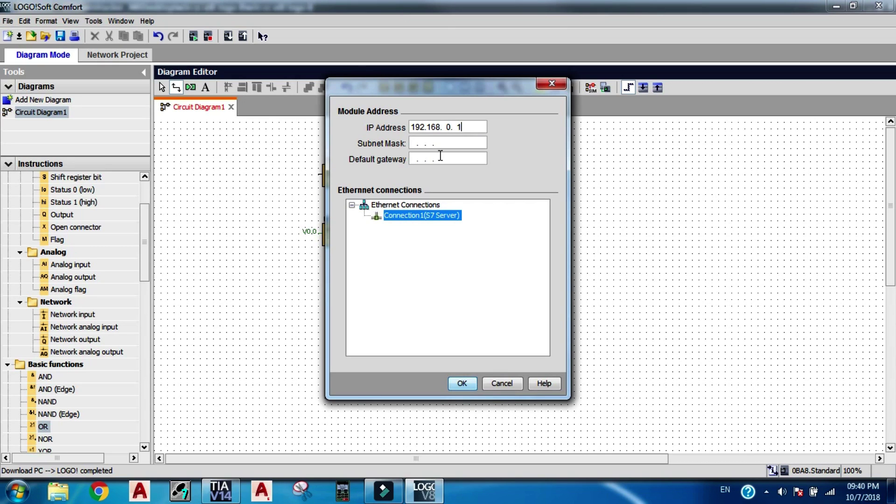
pyautogui.click(422, 144)
pyautogui.click(458, 383)
pyautogui.click(313, 298)
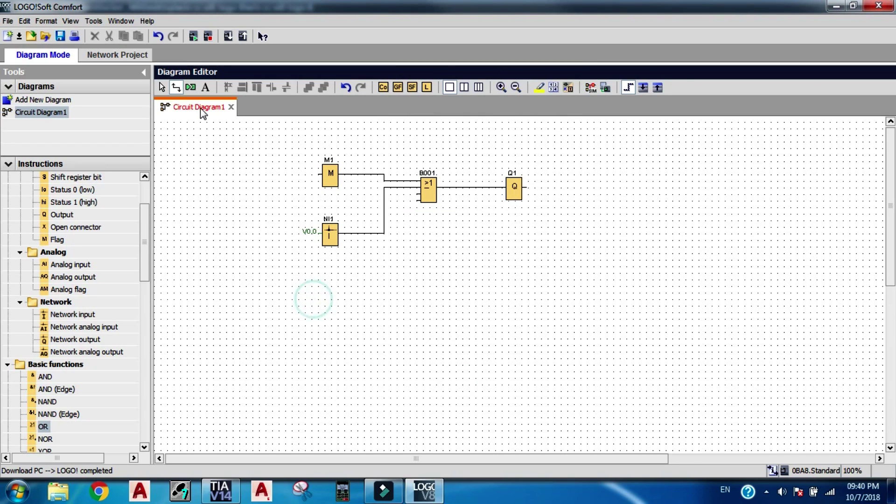
# Download the circuit program over Ethernet to the LOGO! at 192.168.0.1, allowing the device to change to STOP.
pyautogui.click(228, 35)
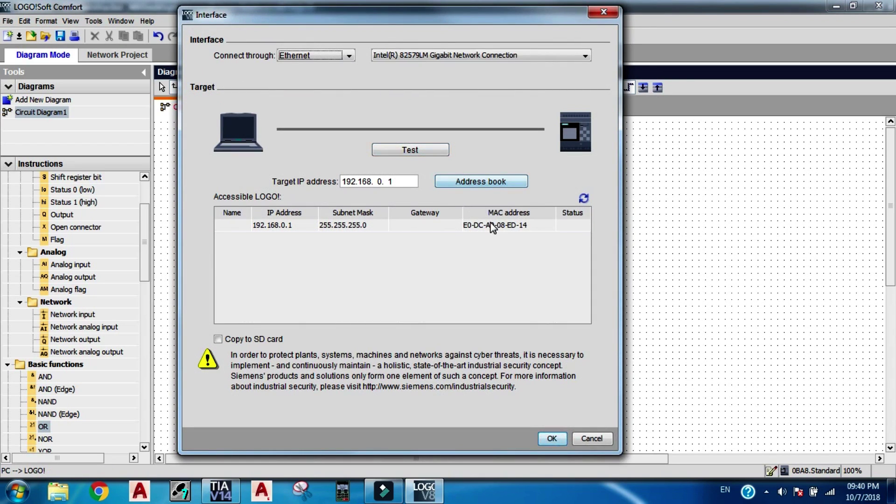
pyautogui.click(492, 228)
pyautogui.click(545, 438)
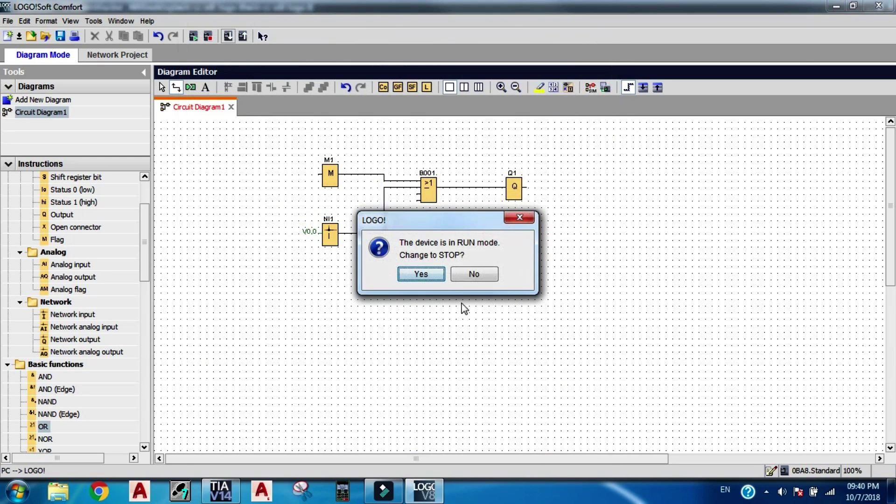
pyautogui.click(424, 274)
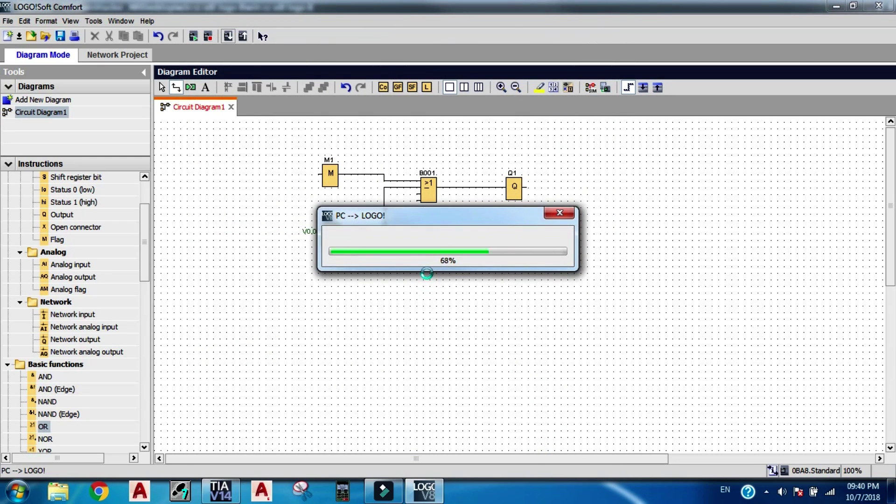
pyautogui.click(426, 279)
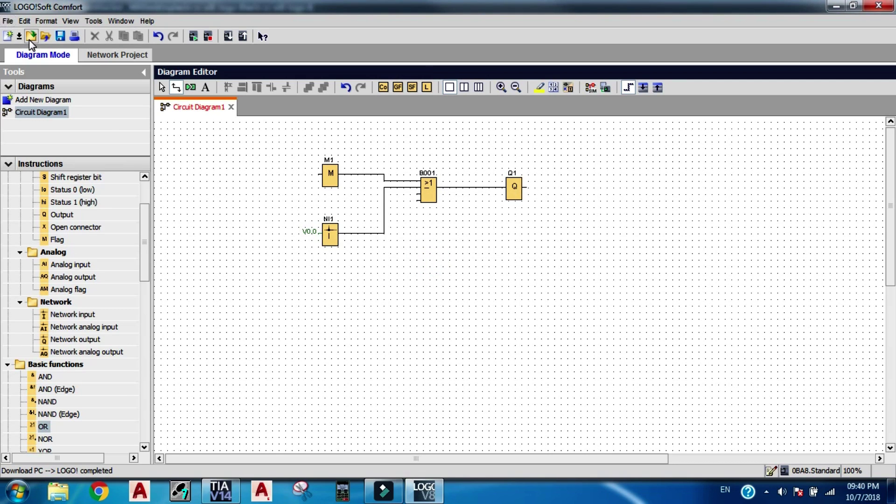
# Save the circuit diagram to the Desktop as "logo8 WITH WIN CC ADVANCE".
pyautogui.click(59, 37)
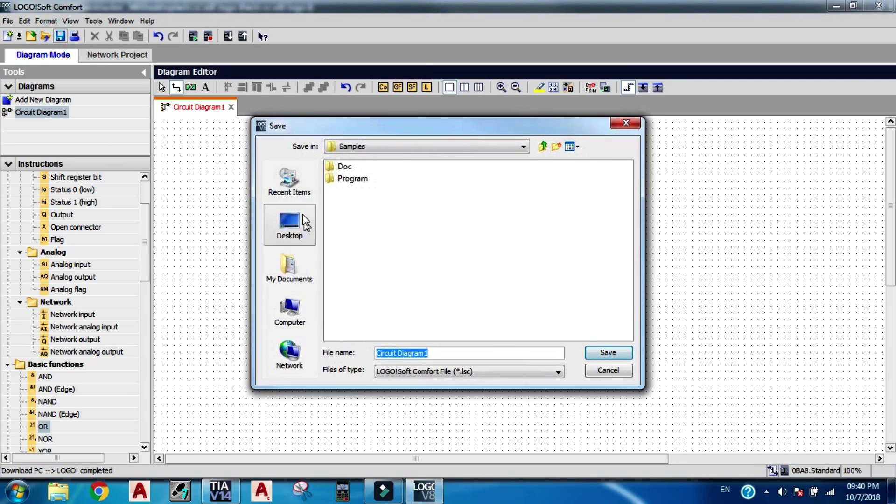
pyautogui.click(300, 219)
pyautogui.click(496, 354)
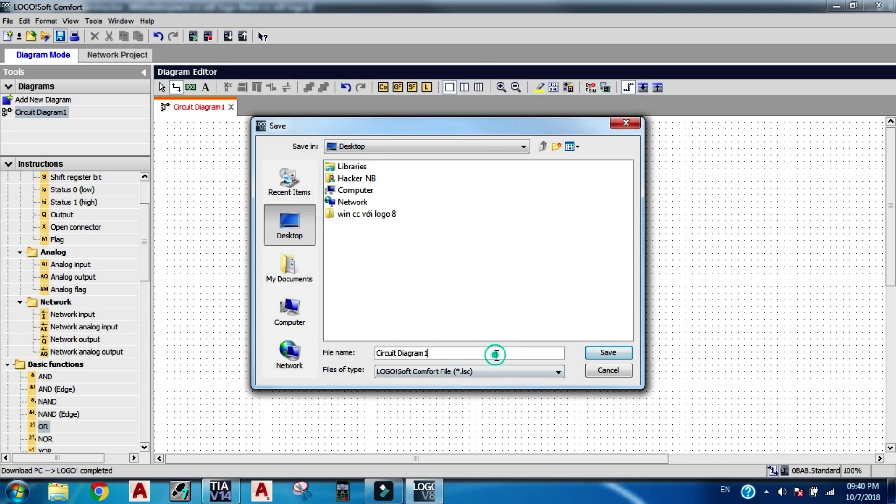
pyautogui.tripleClick(496, 355)
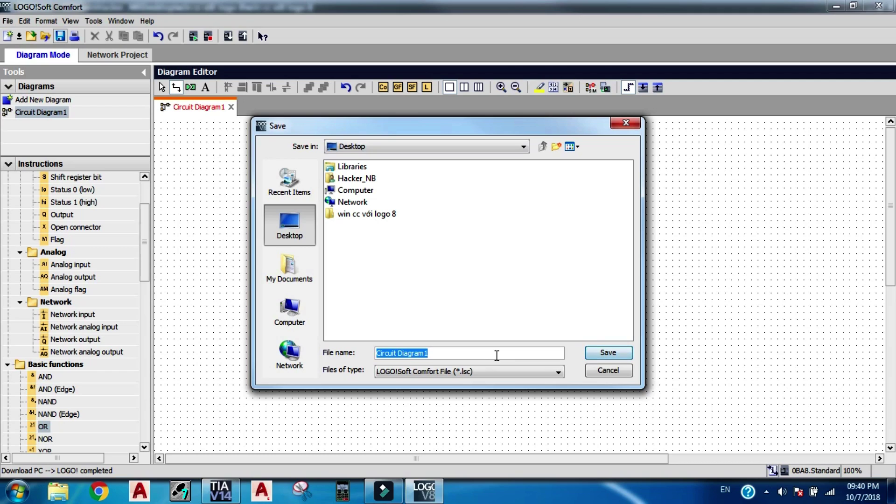
pyautogui.press('BackSpace')
pyautogui.write('logo8 U')
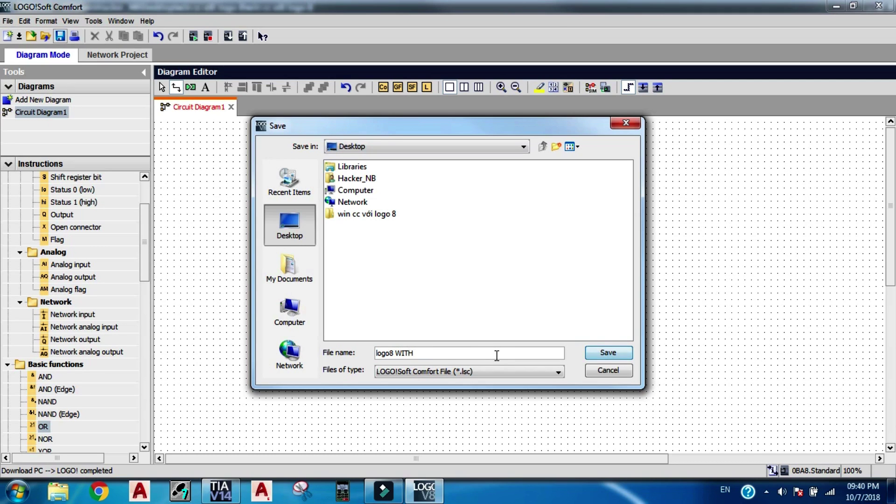
pyautogui.write('ITH WIN CC ADVANCE')
pyautogui.press('Return')
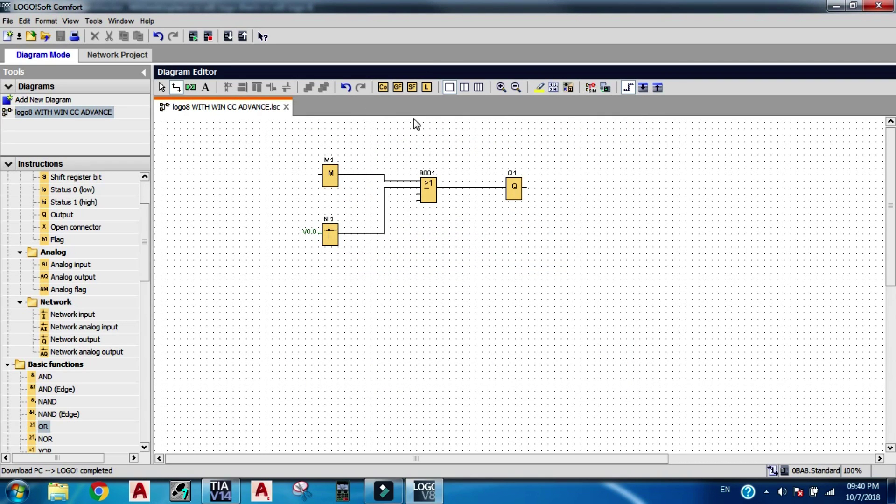
# Start the online test over Ethernet with the accessible LOGO! at 192.168.0.1.
pyautogui.click(605, 87)
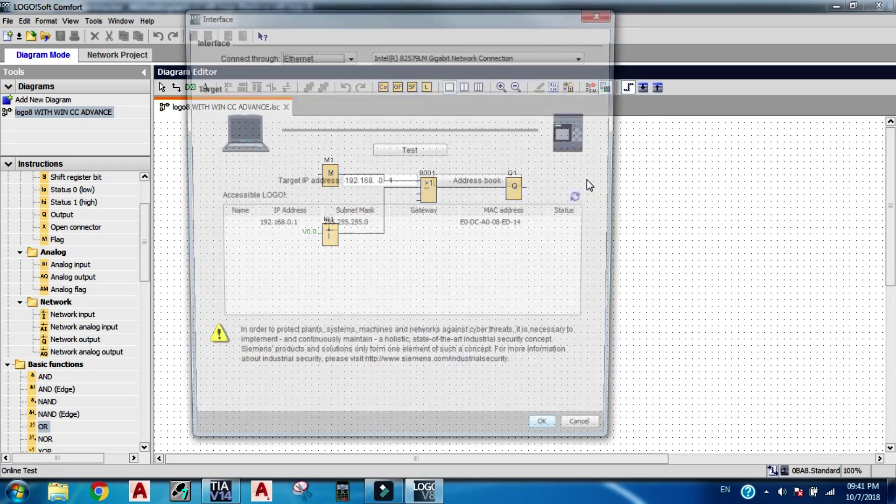
pyautogui.click(432, 224)
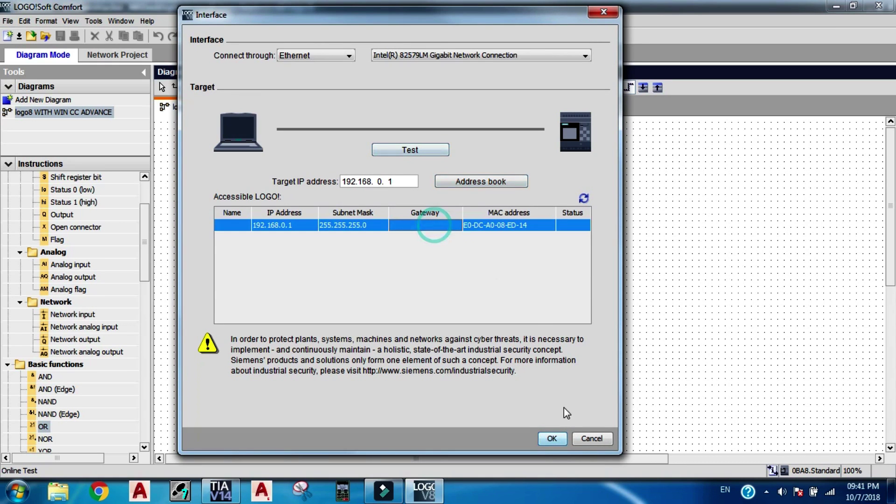
pyautogui.click(549, 437)
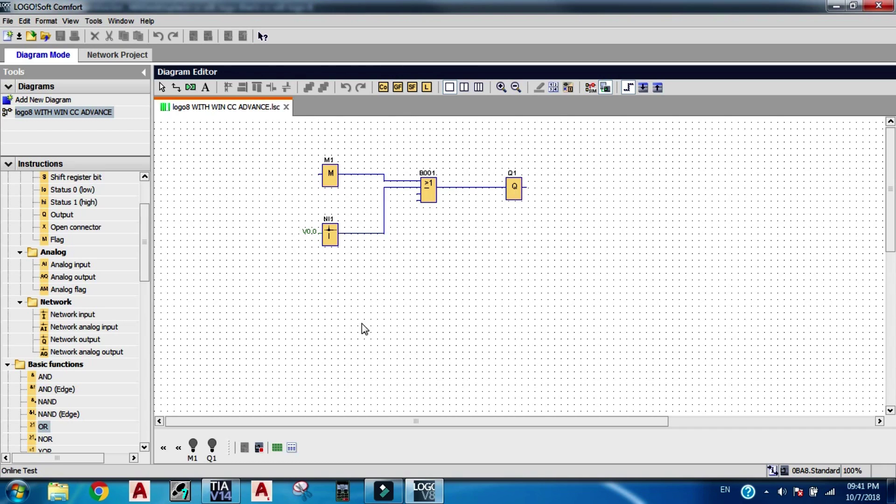
# Switch to TIA Portal, bring up Screen_1 and show the ON 1 button's properties with the button still in view.
pyautogui.click(220, 491)
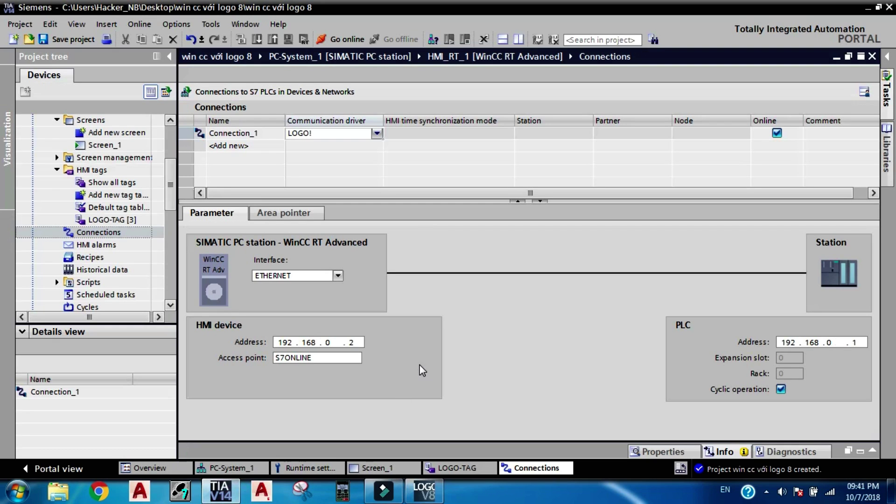
pyautogui.click(373, 467)
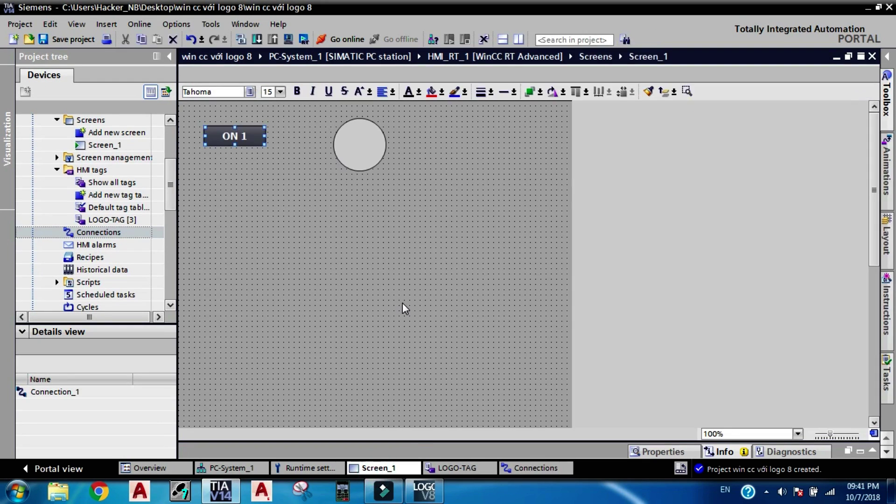
pyautogui.click(274, 200)
pyautogui.click(658, 447)
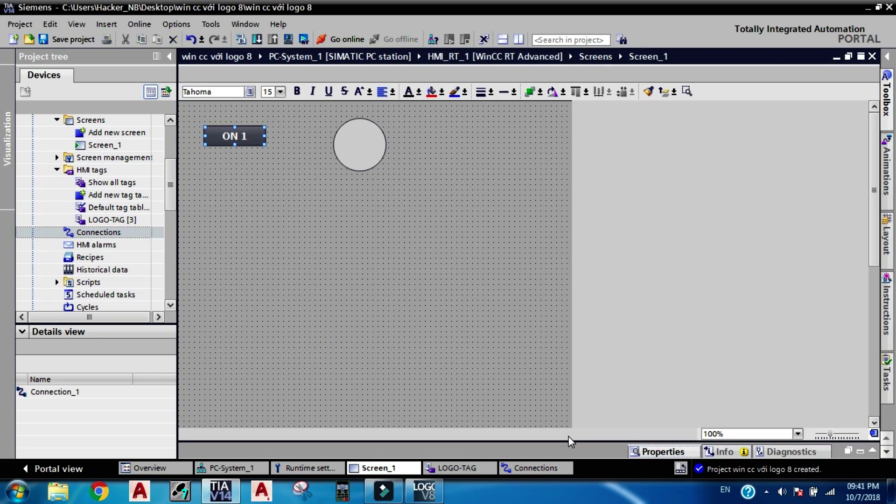
pyautogui.moveTo(565, 441); pyautogui.dragTo(493, 119)
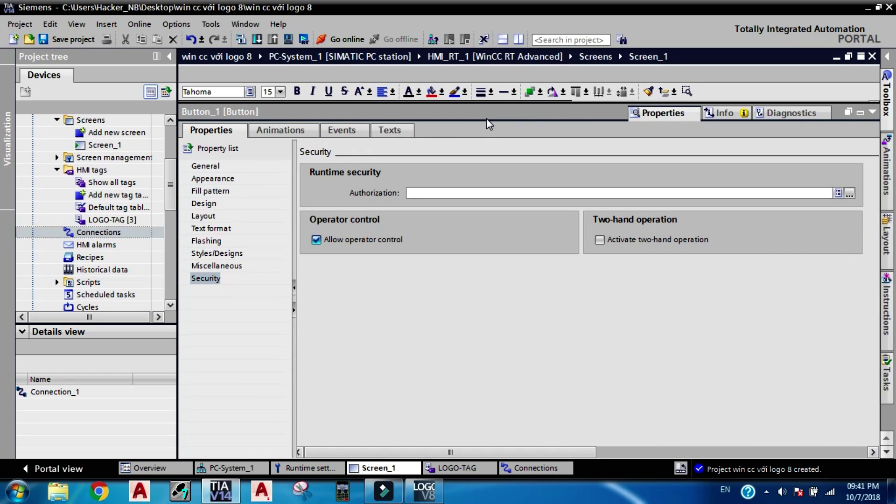
pyautogui.moveTo(484, 102); pyautogui.dragTo(480, 186)
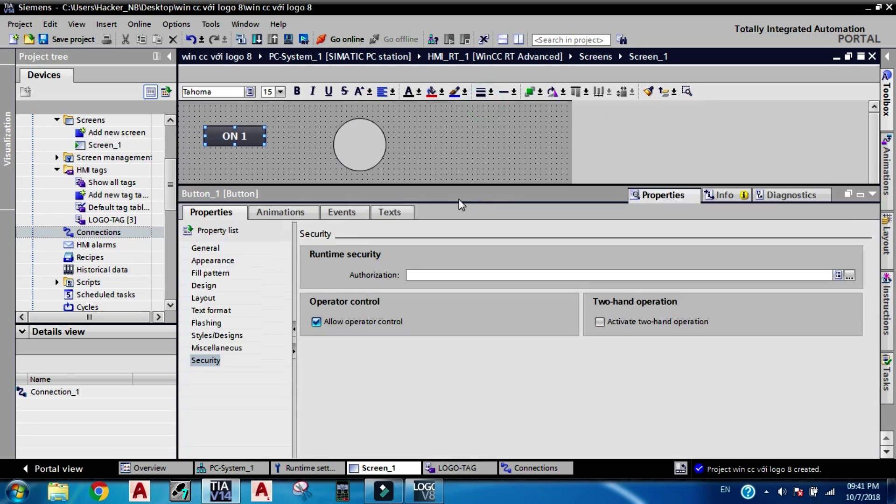
# Add the InvertBit function to the ON 1 button's Click event and assign it the tag ON 1.
pyautogui.click(342, 211)
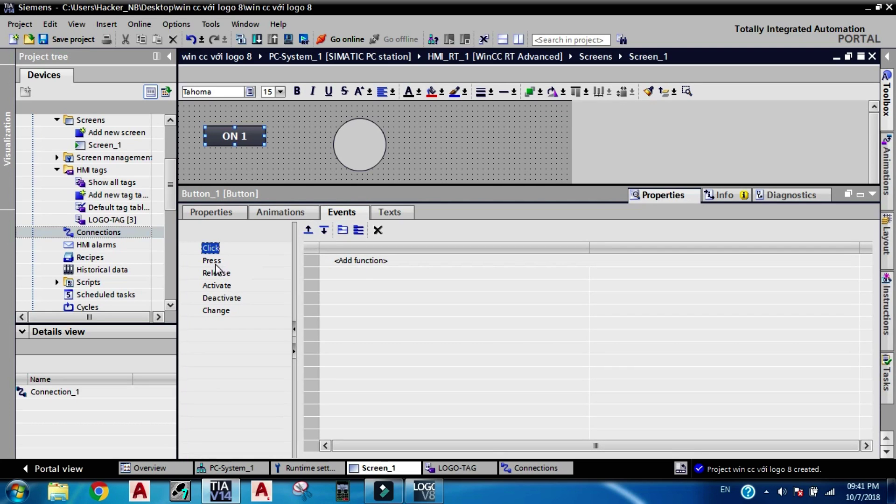
pyautogui.click(367, 261)
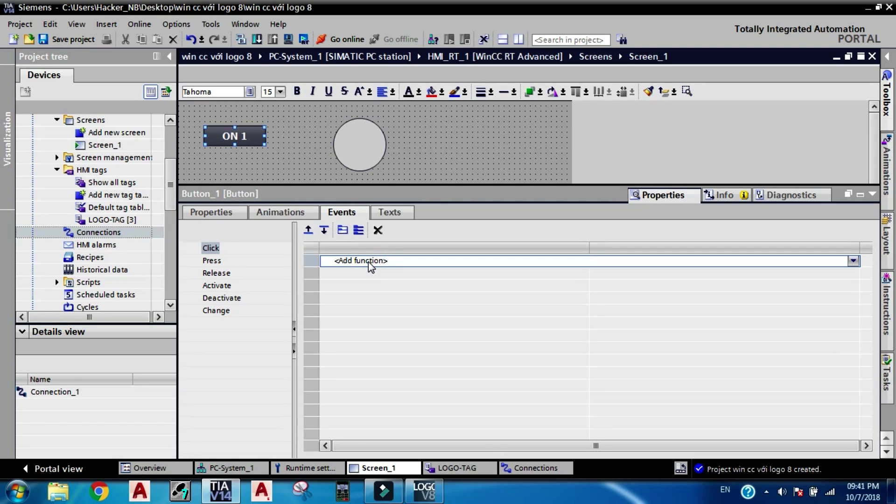
pyautogui.write('IN')
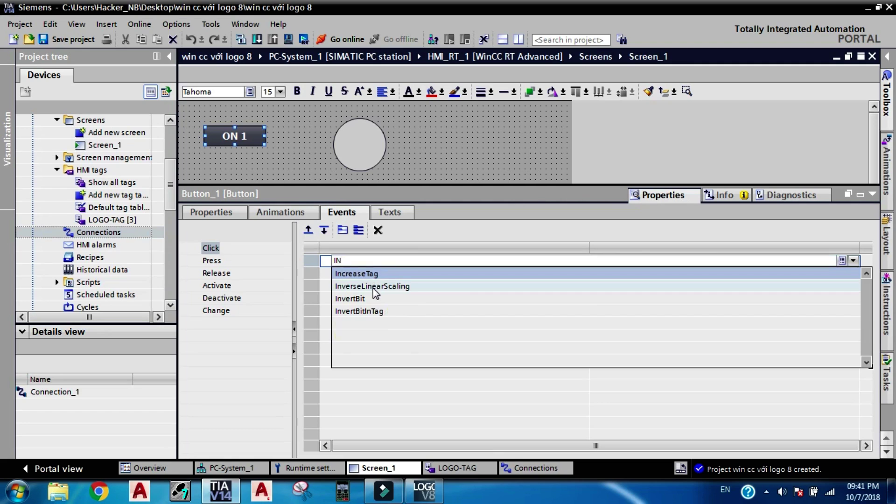
pyautogui.click(376, 299)
pyautogui.click(640, 274)
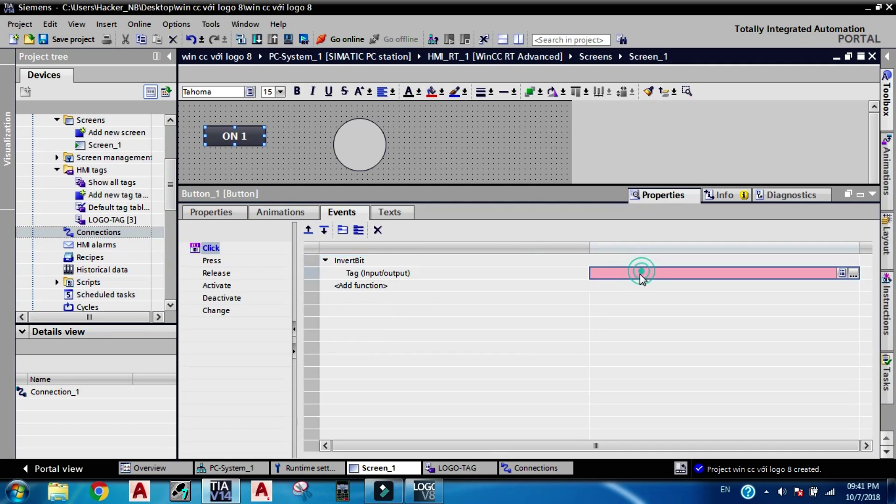
pyautogui.write('O')
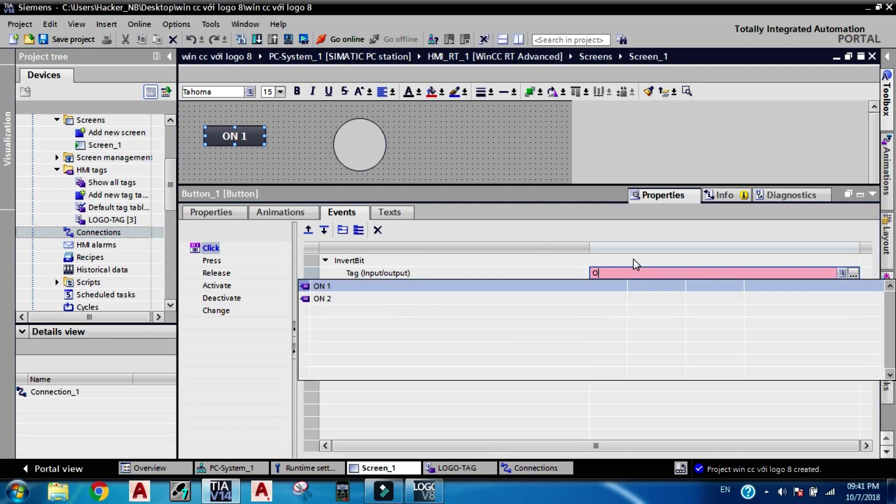
pyautogui.click(620, 294)
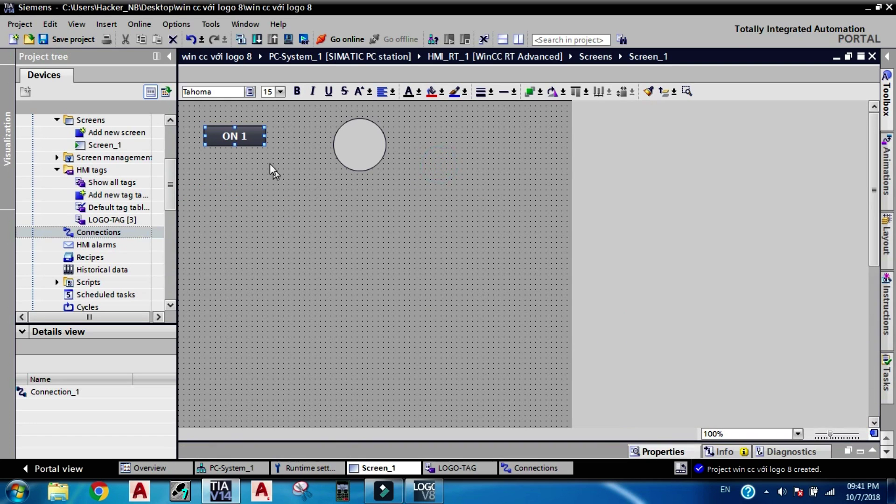
# Duplicate the ON 1 button just below the original and label the copy ON 2.
pyautogui.moveTo(258, 136); pyautogui.dragTo(258, 179)
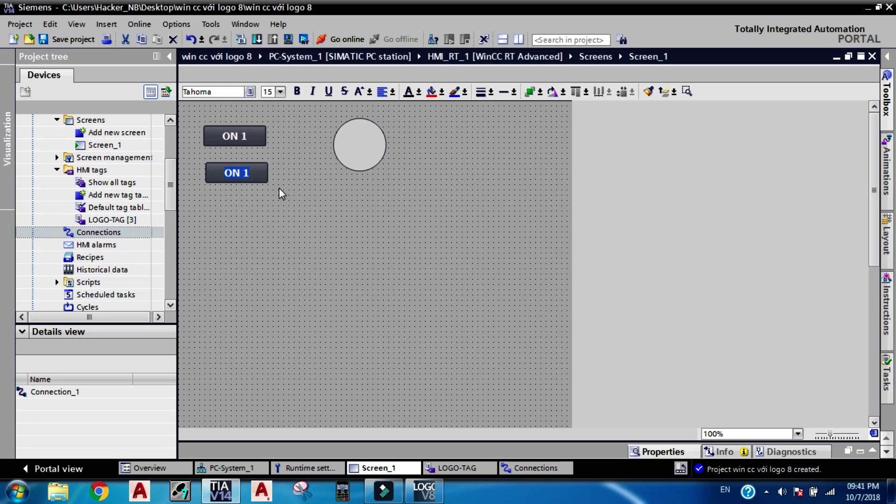
pyautogui.press('BackSpace')
pyautogui.write('2')
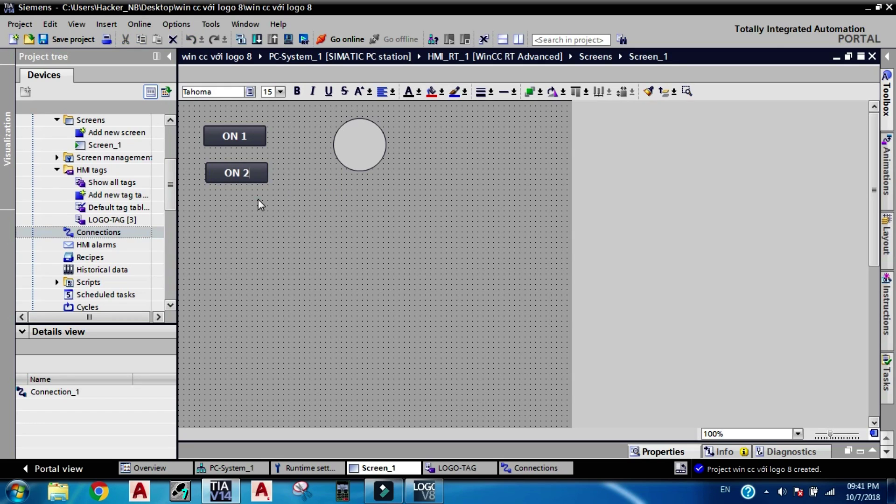
pyautogui.click(259, 198)
# Change the InvertBit tag of the ON 2 button's Click event to ON 2.
pyautogui.click(259, 176)
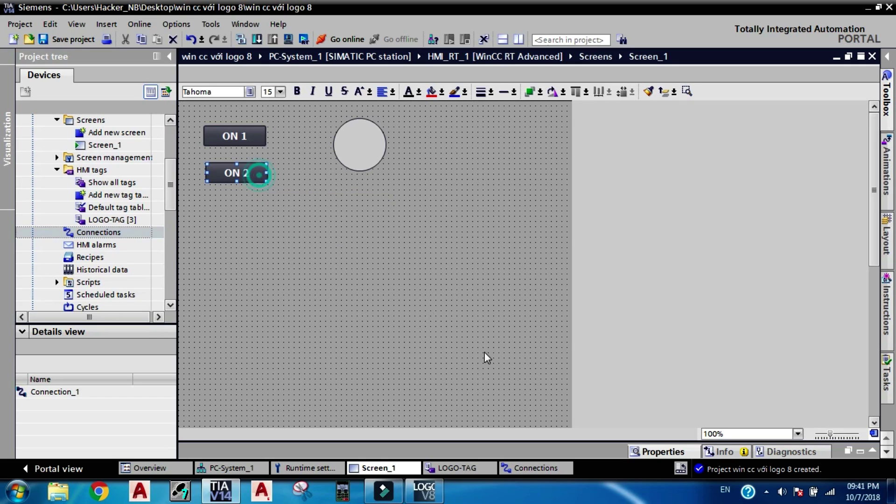
pyautogui.click(650, 450)
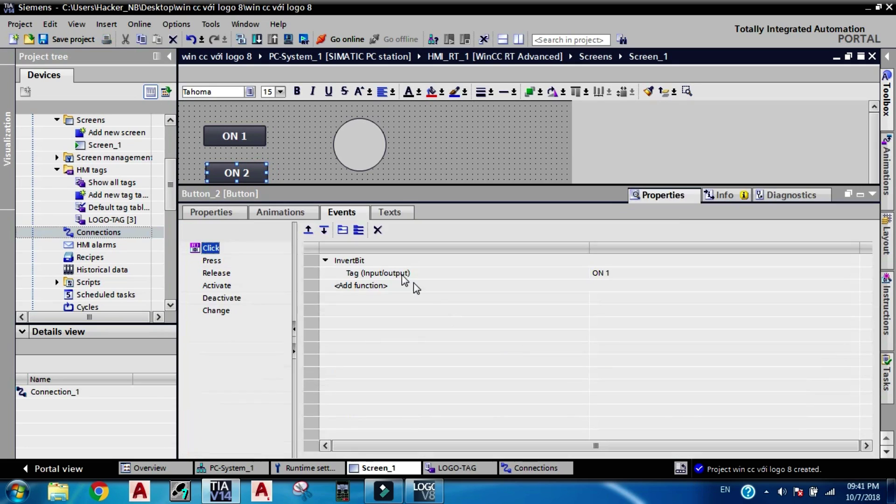
pyautogui.click(618, 272)
pyautogui.write('O')
pyautogui.click(515, 299)
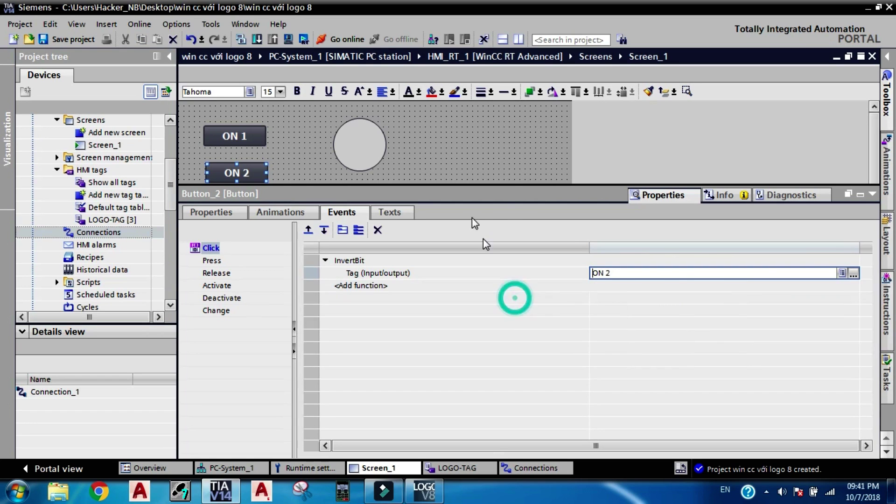
# Add an Appearance animation to the circle and link it to the tag LAMP.
pyautogui.click(360, 144)
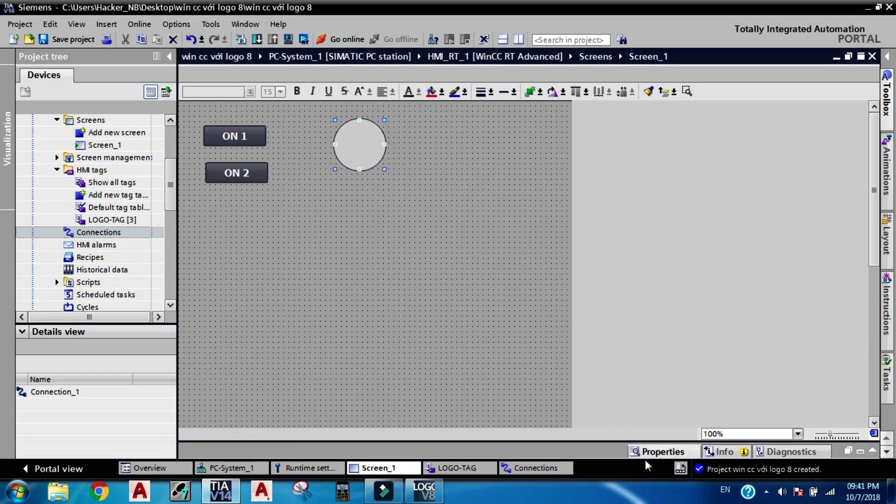
pyautogui.click(663, 451)
pyautogui.click(289, 213)
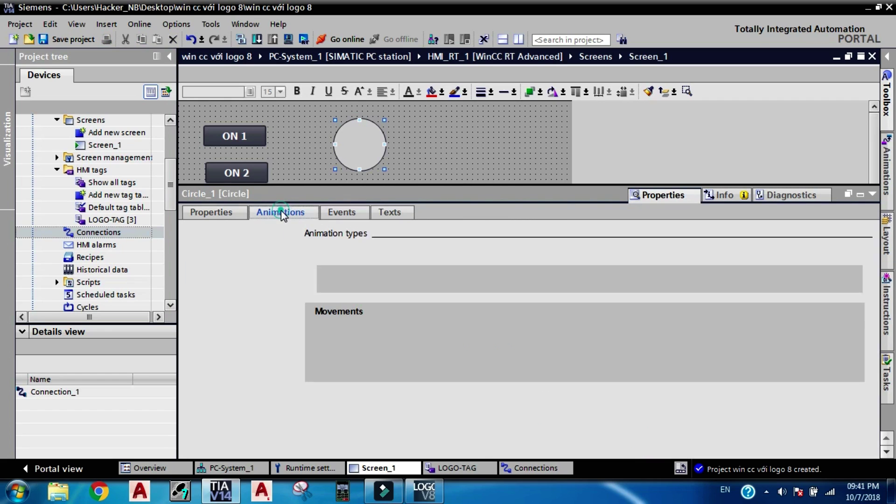
pyautogui.click(185, 260)
pyautogui.click(205, 276)
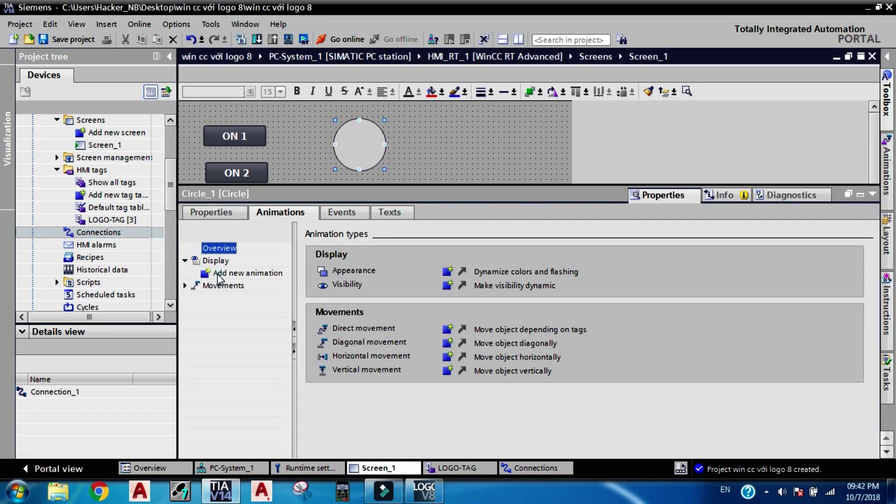
pyautogui.click(449, 271)
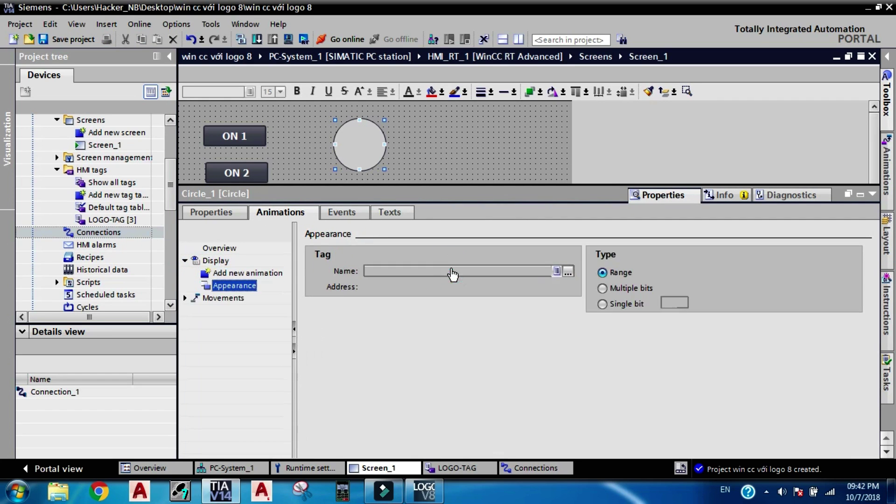
pyautogui.click(491, 271)
pyautogui.write('L')
pyautogui.click(480, 281)
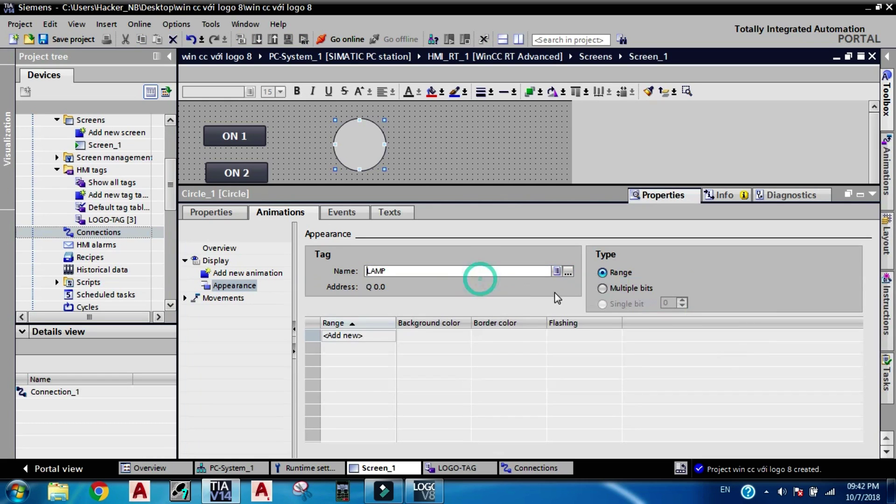
# Add ranges 0 and 1 to the circle's Appearance animation and give range 1 a green background color.
pyautogui.doubleClick(362, 336)
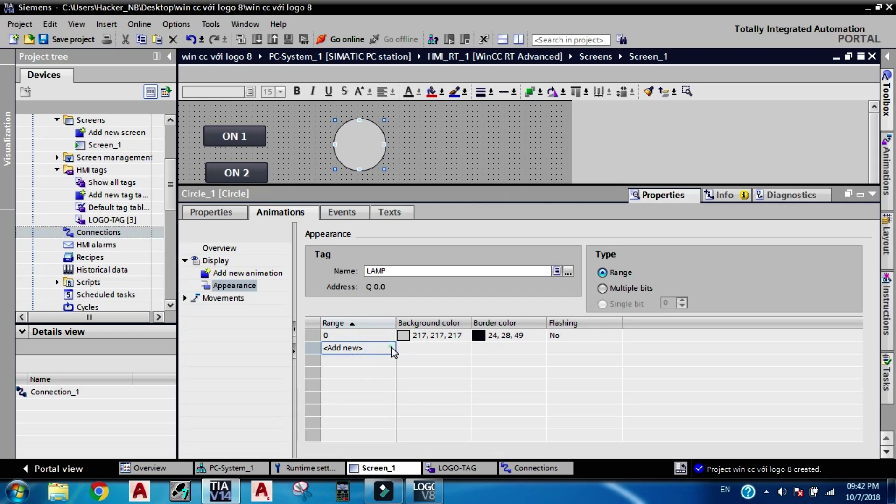
pyautogui.doubleClick(403, 348)
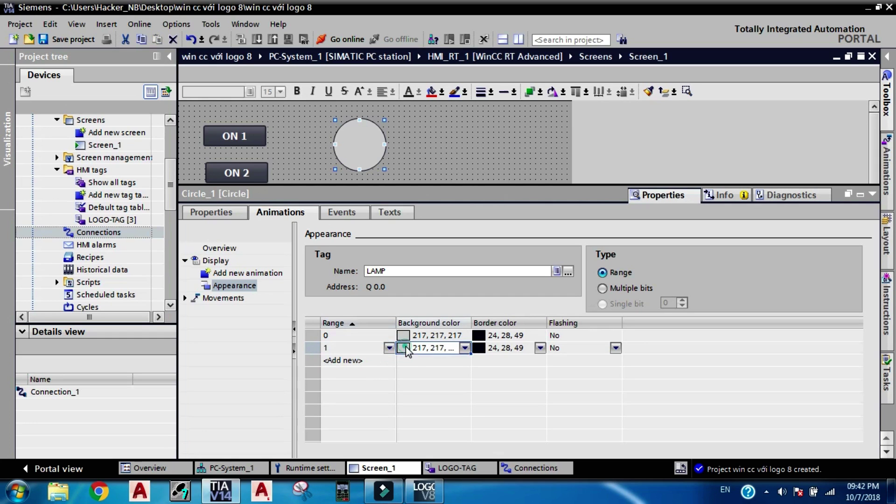
pyautogui.click(465, 348)
pyautogui.click(435, 393)
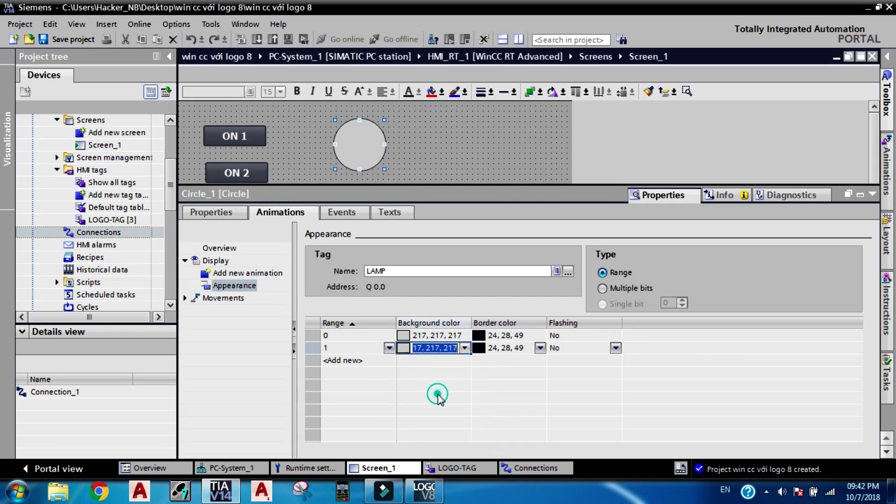
pyautogui.click(863, 192)
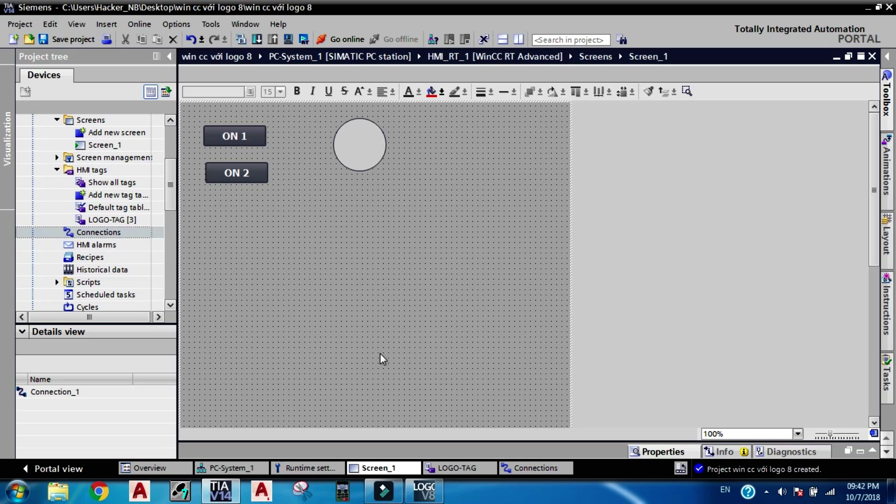
# Start the WinCC runtime for the project and operate the ON 1 button to test the lamp circle.
pyautogui.click(301, 41)
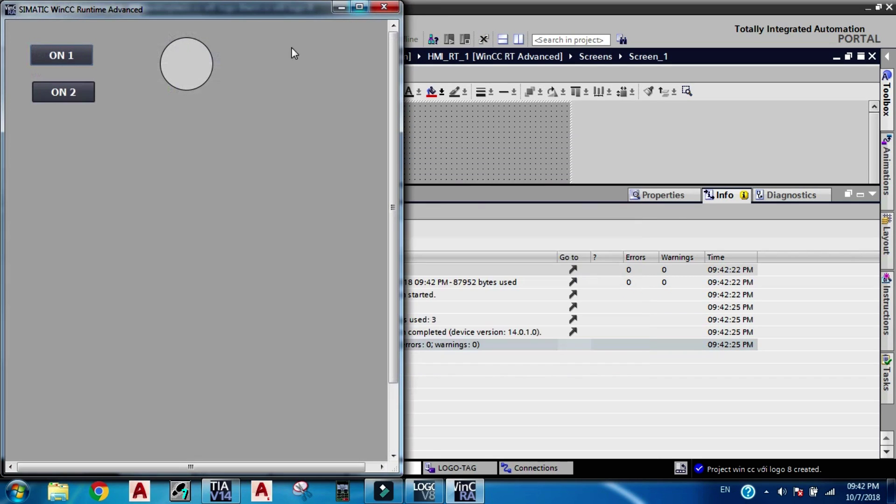
pyautogui.click(75, 57)
pyautogui.click(76, 60)
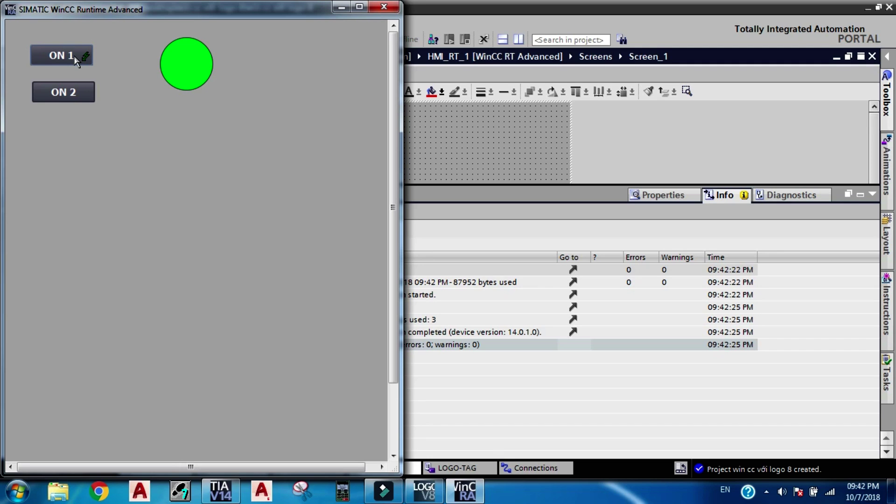
# Move the runtime window off the engineering screen and toggle ON 1 and ON 2 individually to test the lamp circle.
pyautogui.moveTo(184, 15); pyautogui.dragTo(491, 68)
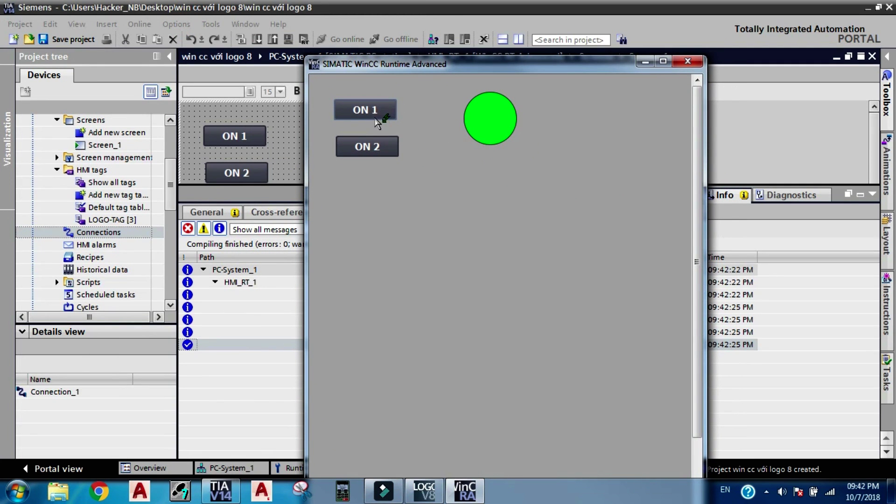
pyautogui.click(372, 116)
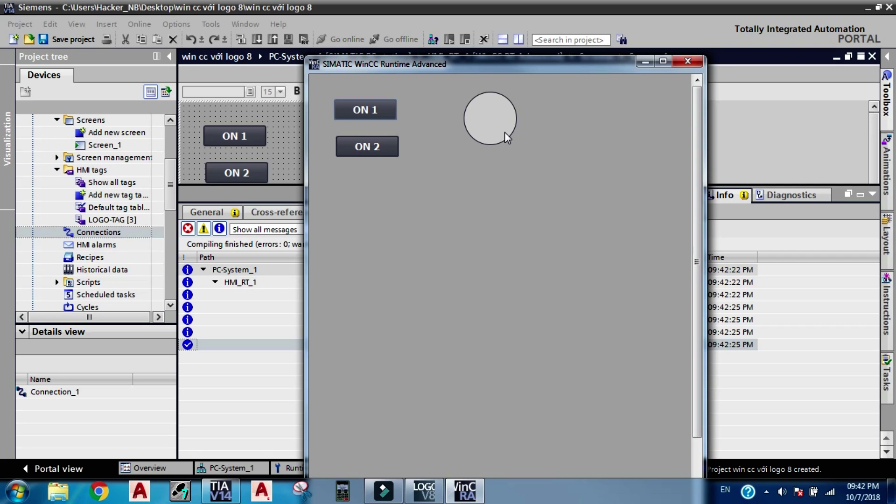
pyautogui.click(378, 153)
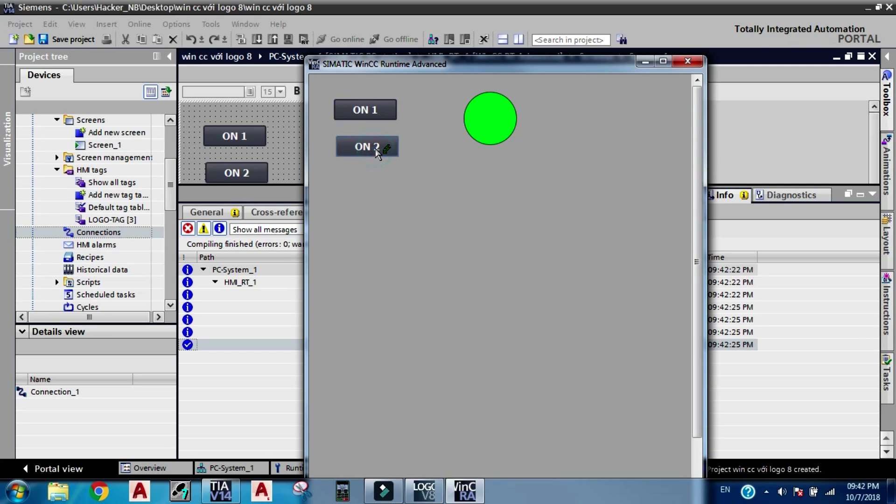
pyautogui.click(378, 153)
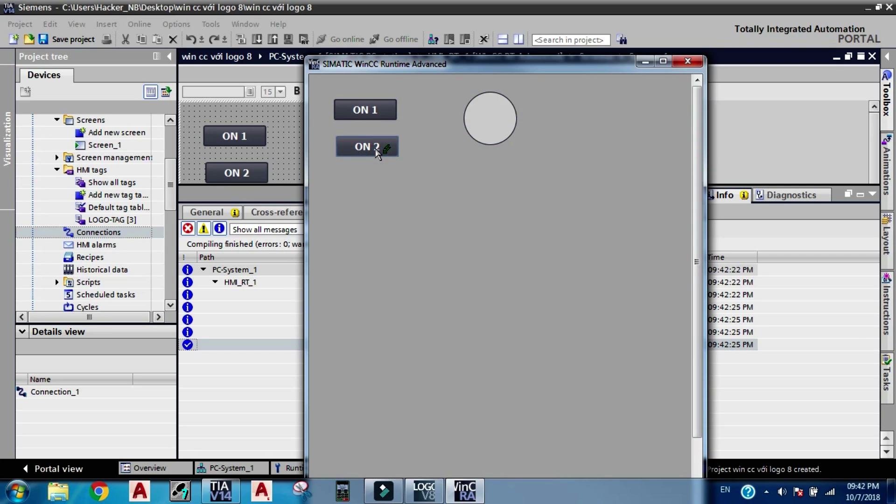
pyautogui.click(374, 111)
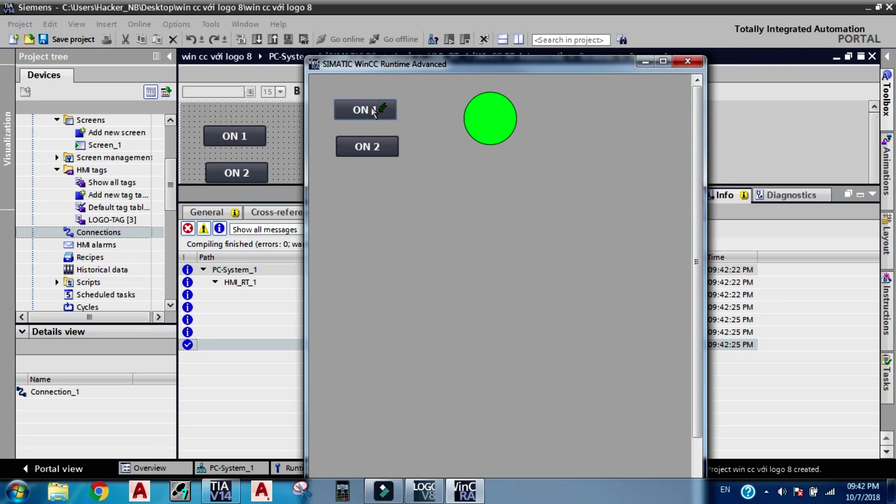
pyautogui.click(373, 111)
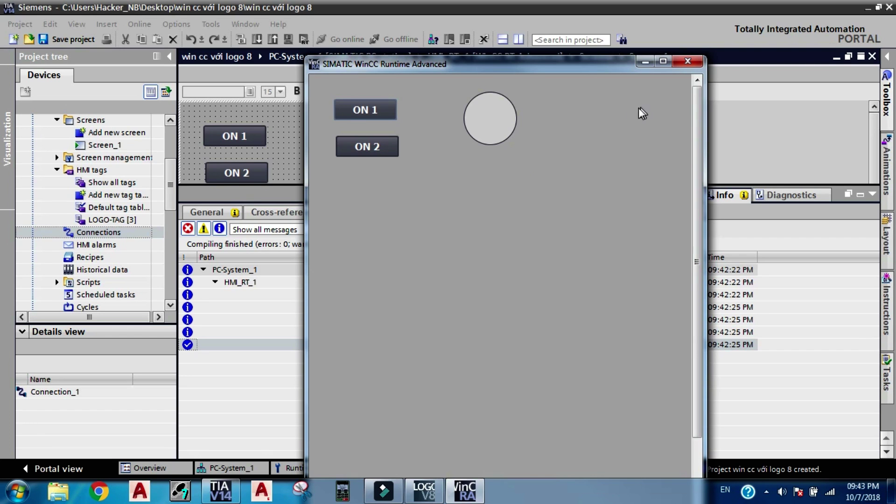
# Return to Screen_1 in TIA Portal and move the lamp circle a little farther from the ON 1 and ON 2 buttons.
pyautogui.click(292, 163)
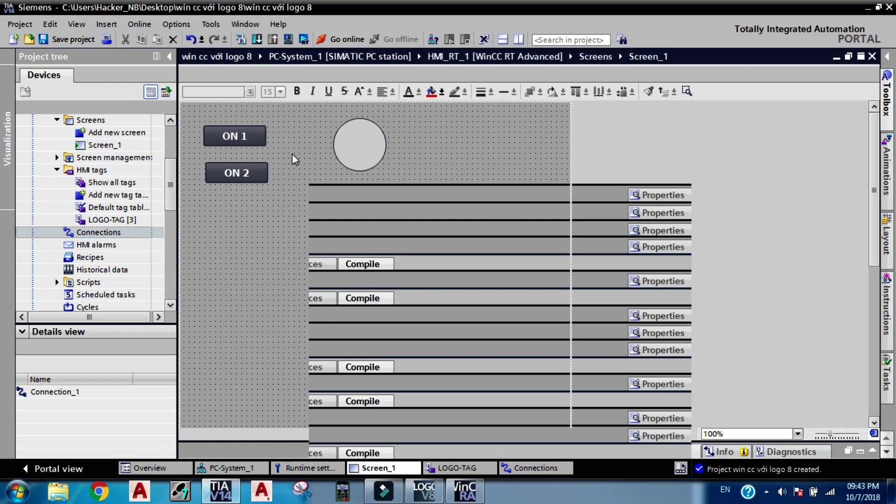
pyautogui.moveTo(372, 160); pyautogui.dragTo(414, 165)
pyautogui.click(345, 189)
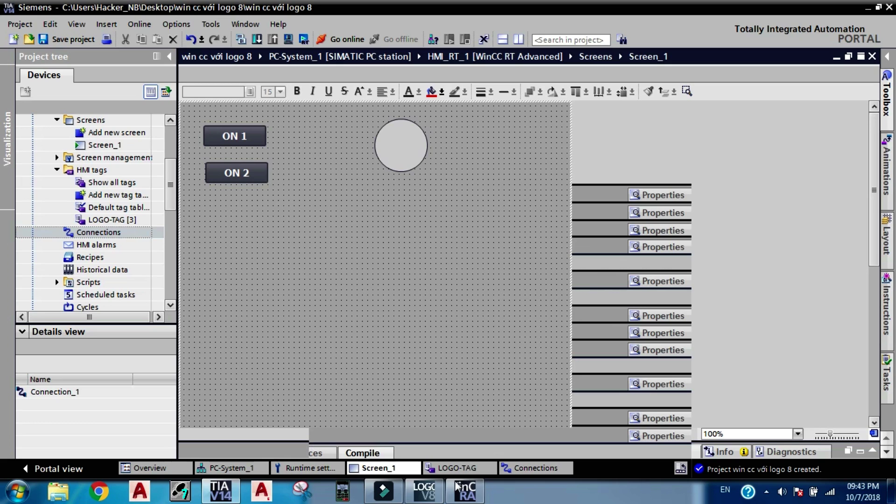
# Switch to LOGO!Soft Comfort and place an On-Delay timer block below the connection between the OR block and output Q1.
pyautogui.click(429, 497)
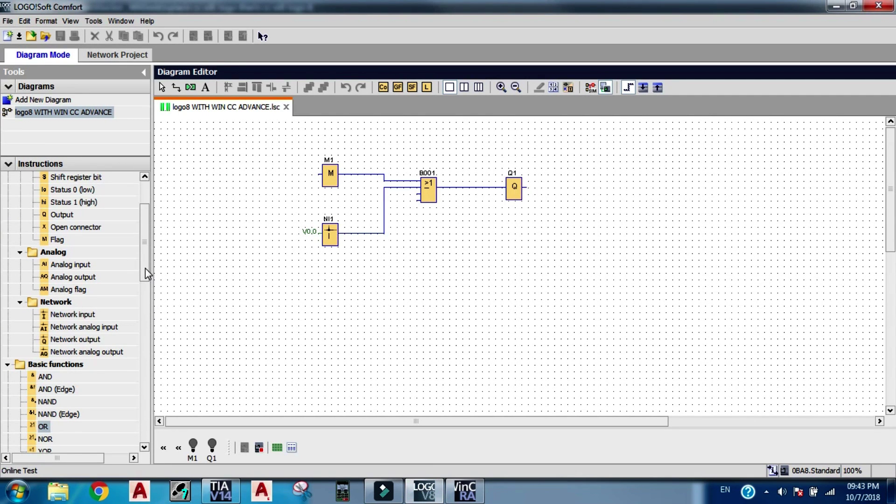
pyautogui.moveTo(145, 268); pyautogui.dragTo(148, 247)
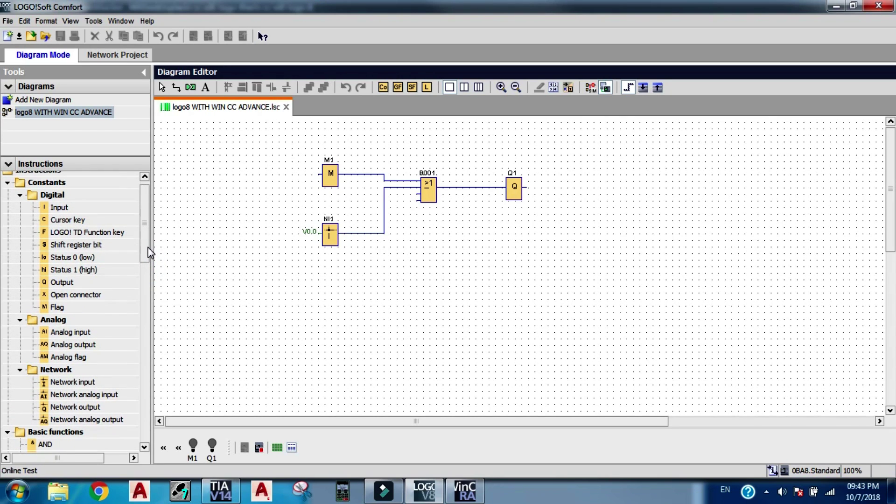
pyautogui.moveTo(147, 248); pyautogui.dragTo(149, 327)
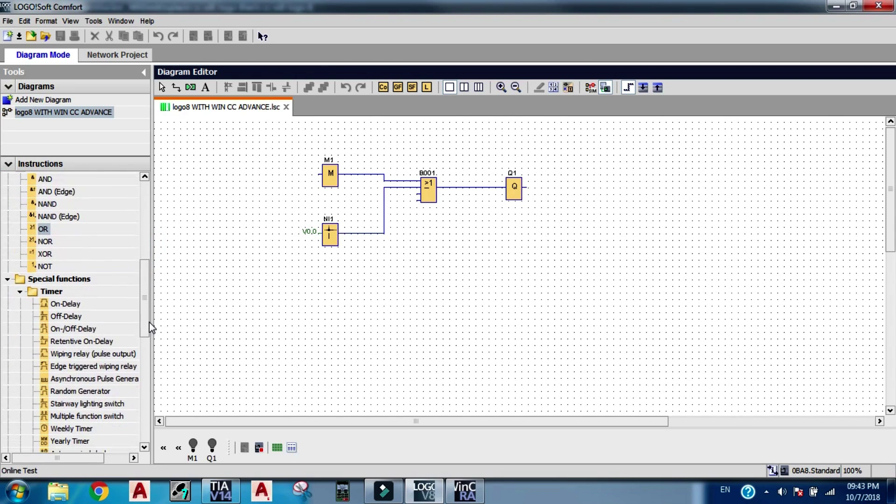
pyautogui.moveTo(65, 304); pyautogui.dragTo(378, 313)
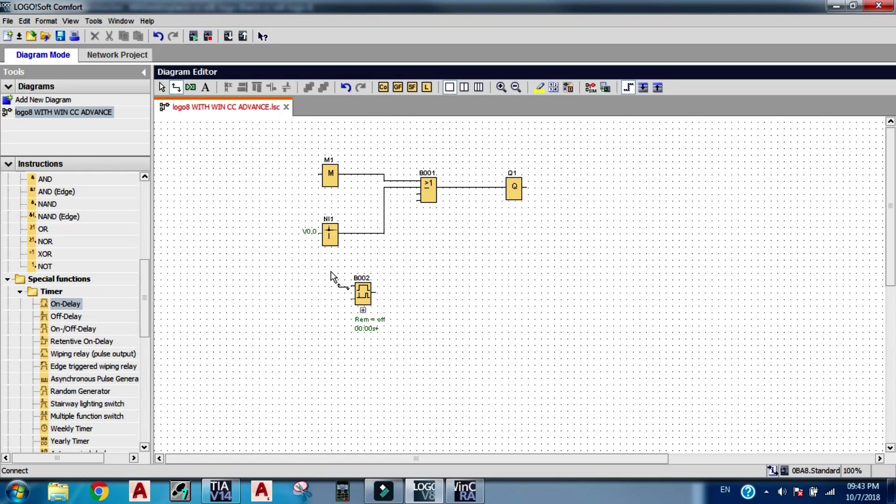
pyautogui.press('Escape')
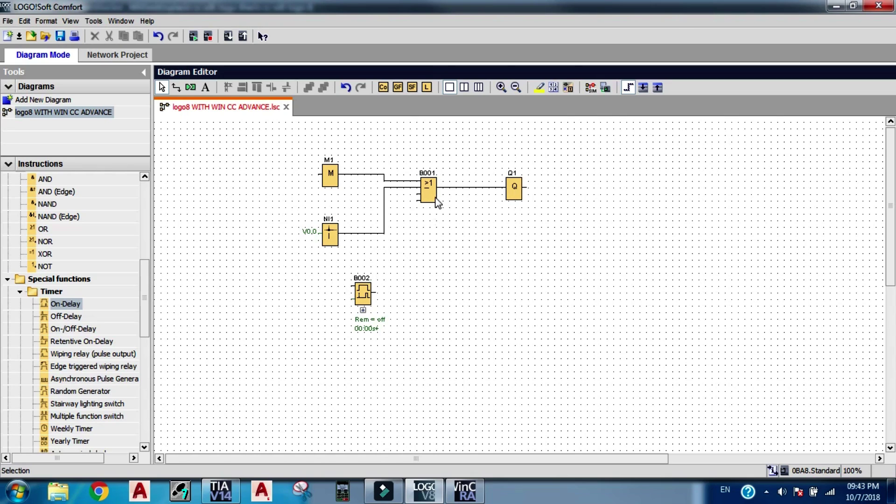
pyautogui.moveTo(363, 293); pyautogui.dragTo(468, 233)
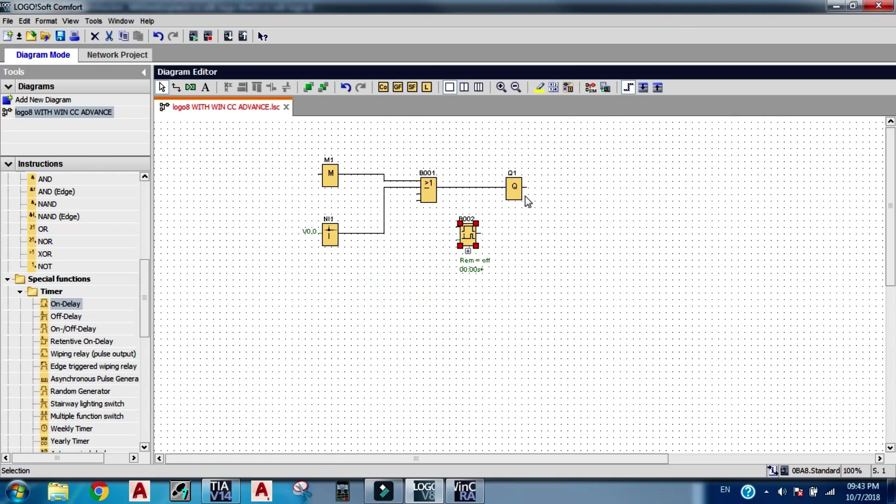
# Replace the direct OR-to-Q1 connection with one through the On-Delay block, moving Q1 farther out to make room.
pyautogui.moveTo(514, 198); pyautogui.dragTo(593, 199)
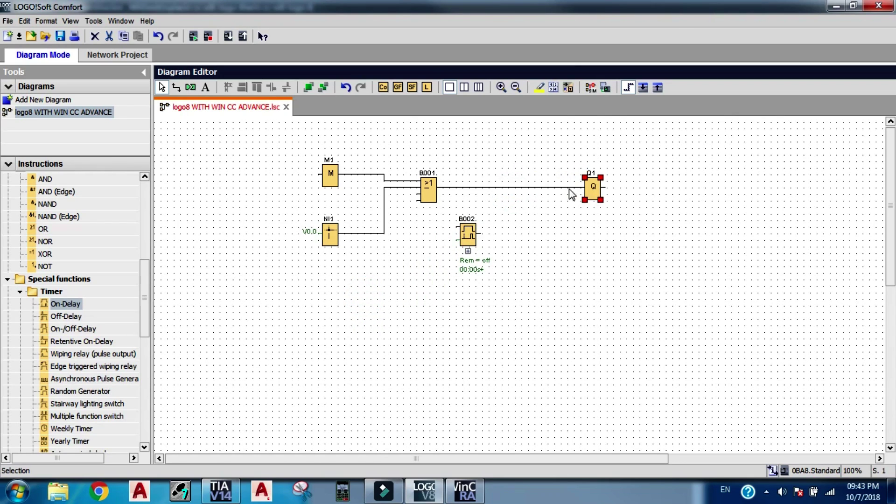
pyautogui.click(545, 188)
pyautogui.press('Delete')
pyautogui.moveTo(471, 234); pyautogui.dragTo(510, 199)
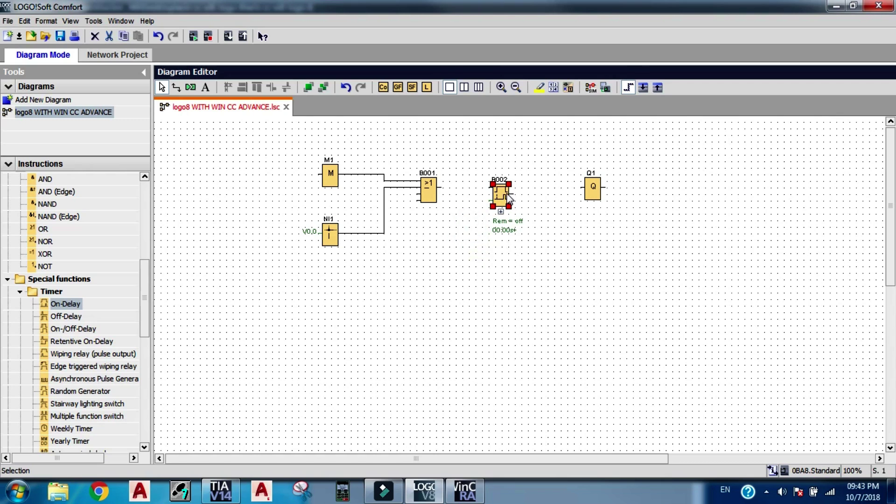
pyautogui.click(459, 226)
pyautogui.moveTo(441, 188)
pyautogui.mouseDown()
pyautogui.moveTo(585, 185)
pyautogui.moveTo(580, 191)
pyautogui.mouseUp()
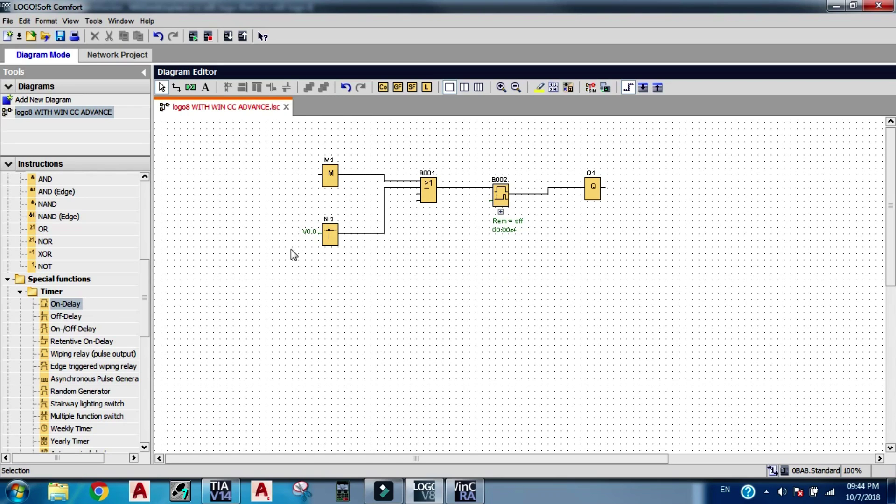
# Delete the On-Delay block from the circuit diagram.
pyautogui.moveTo(146, 305); pyautogui.dragTo(139, 231)
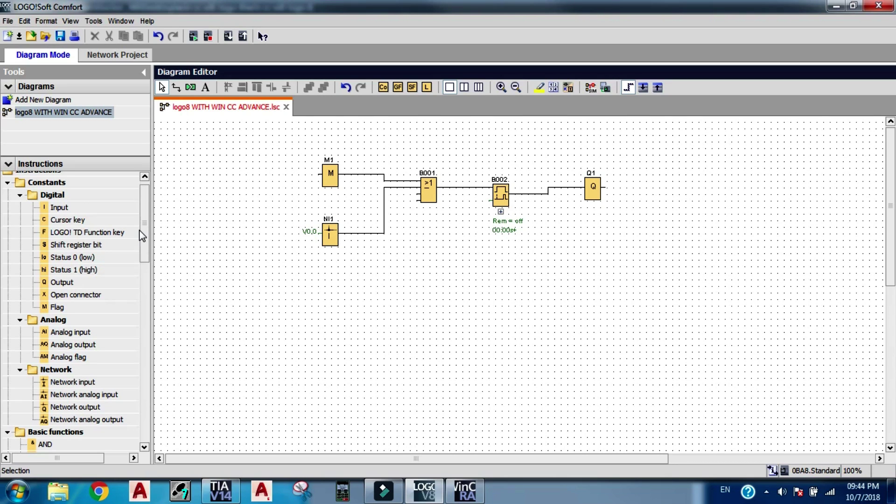
pyautogui.moveTo(145, 240); pyautogui.dragTo(144, 232)
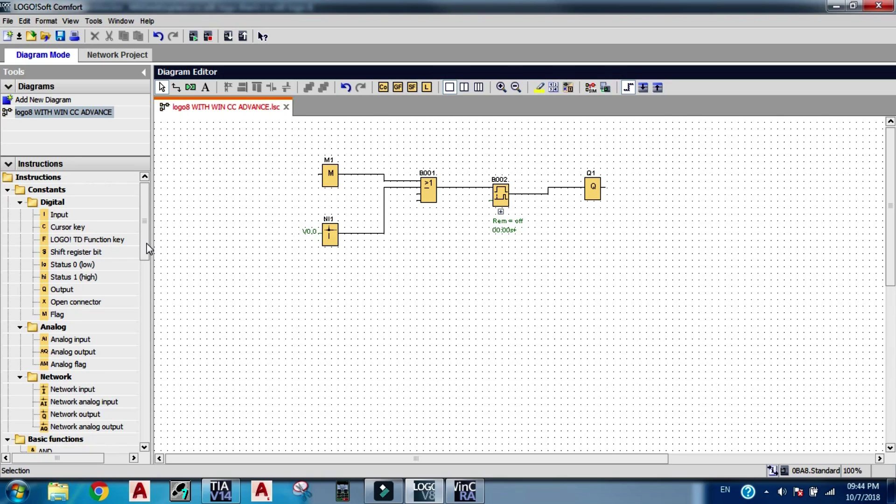
pyautogui.click(498, 200)
pyautogui.click(498, 199)
pyautogui.press('Delete')
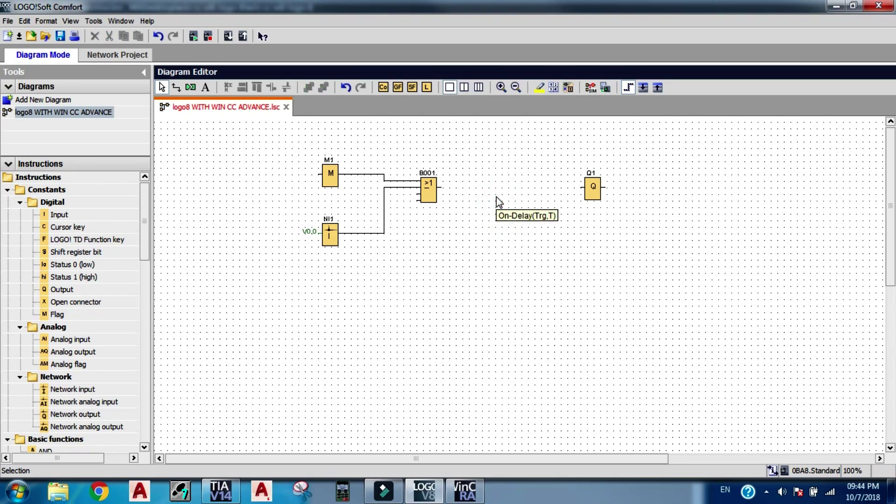
pyautogui.click(424, 199)
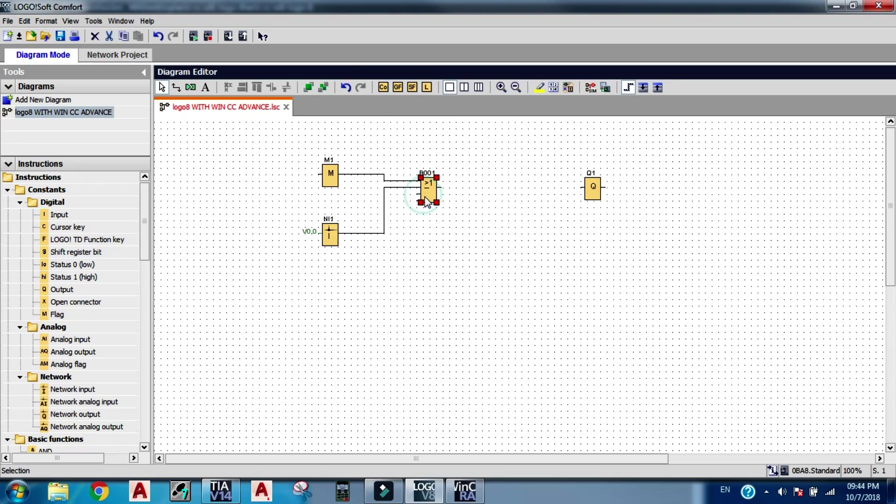
pyautogui.click(468, 249)
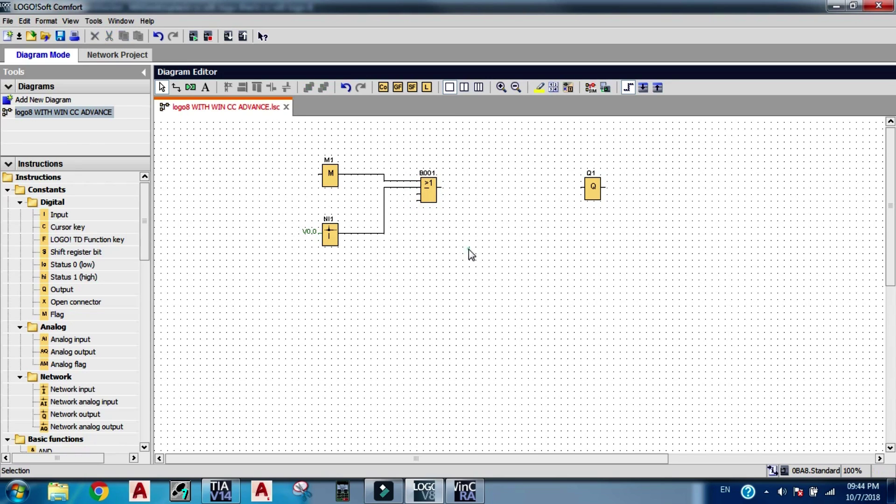
# Undo all On-Delay edits back to the original OR circuit wired directly to Q1.
pyautogui.hotkey('ctrl', 'z')
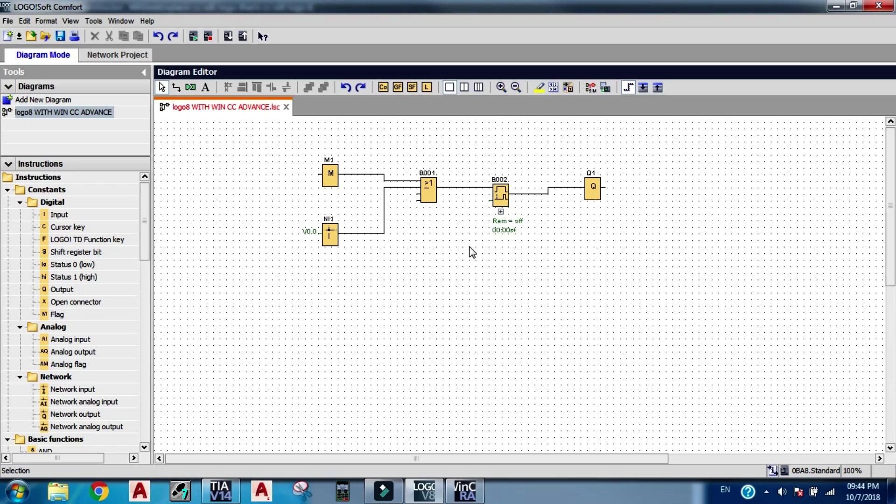
pyautogui.hotkey('ctrl', 'z')
pyautogui.hotkey('ctrl', 'z')
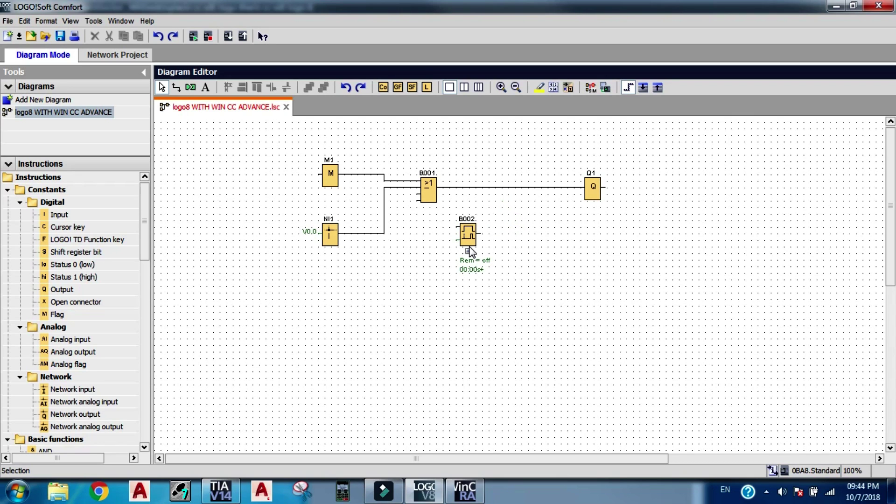
pyautogui.hotkey('ctrl', 'z')
pyautogui.hotkey('ctrl', 'z')
pyautogui.hotkey('ctrl', 'z')
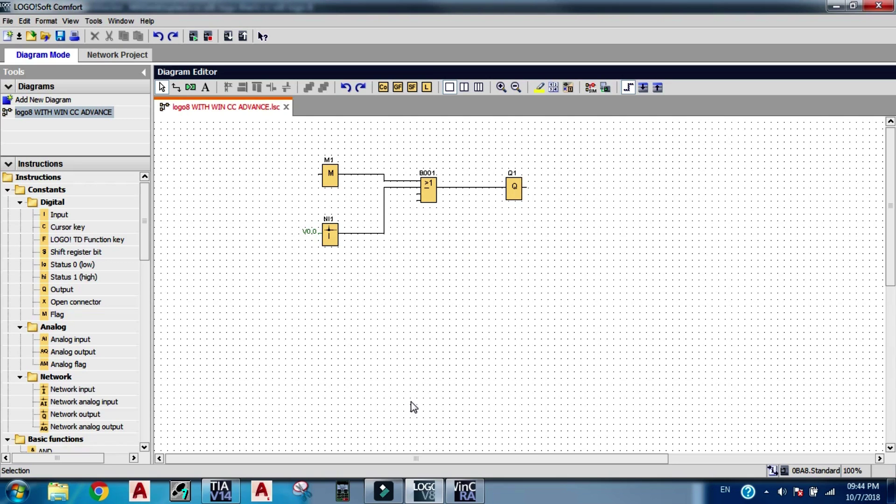
# Start the online test over Ethernet with the accessible LOGO! at IP address 192.168.0.1.
pyautogui.click(604, 88)
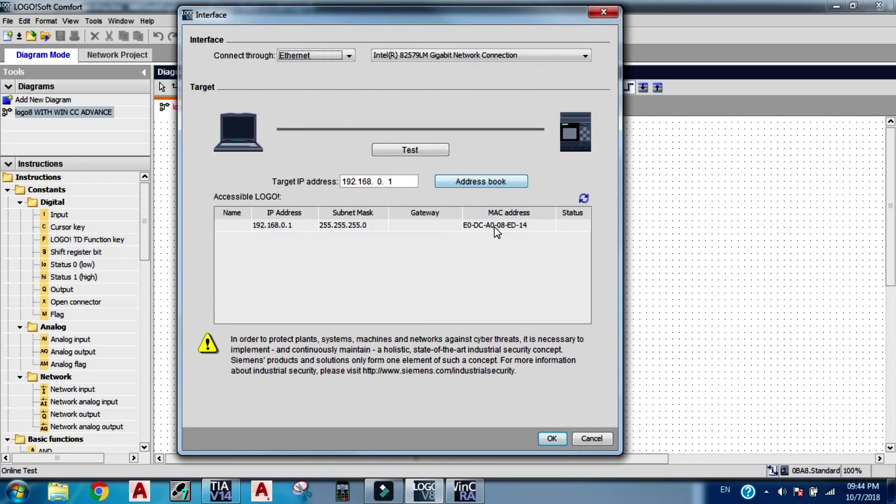
pyautogui.click(496, 228)
pyautogui.click(552, 438)
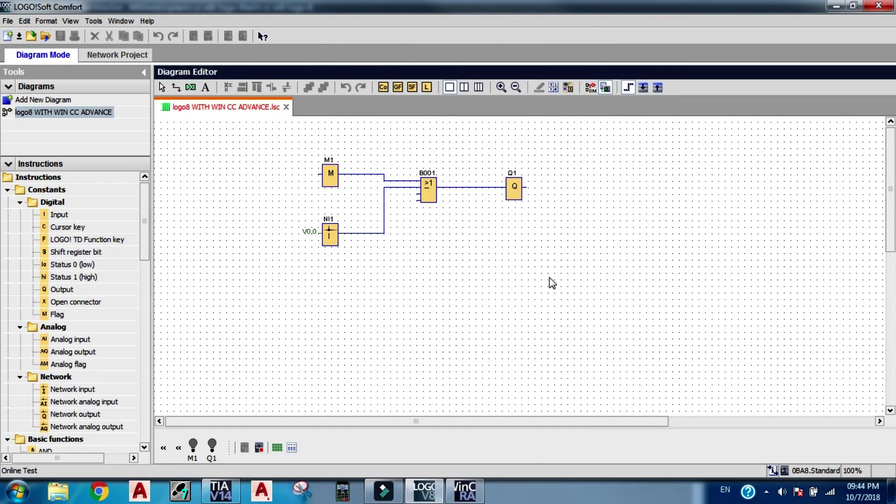
# Shrink the LOGO!Soft Comfort window and arrange it side by side with the WinCC runtime window.
pyautogui.doubleClick(485, 8)
pyautogui.moveTo(484, 22); pyautogui.dragTo(652, 68)
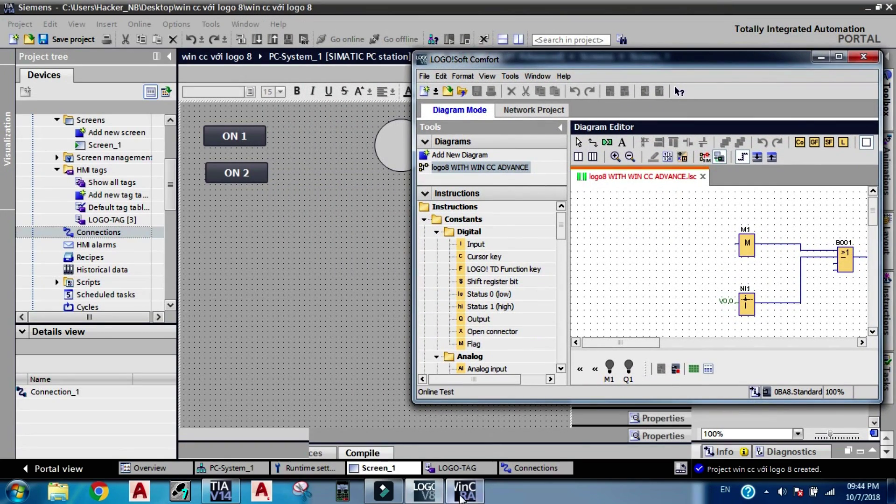
pyautogui.click(478, 490)
pyautogui.moveTo(533, 72); pyautogui.dragTo(236, 28)
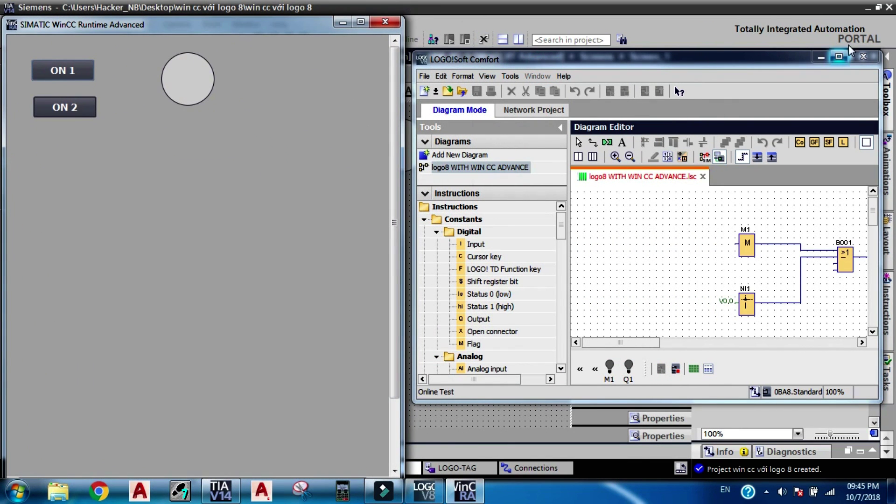
pyautogui.moveTo(795, 67); pyautogui.dragTo(792, 42)
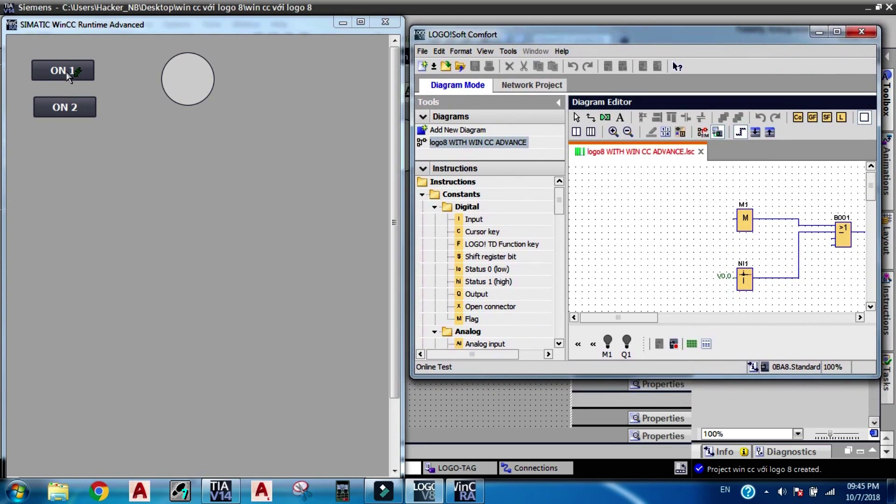
# Operate ON 1 and ON 2 in the runtime and compare the lamp with the M1, NI1 and Q1 states in the online test.
pyautogui.click(71, 76)
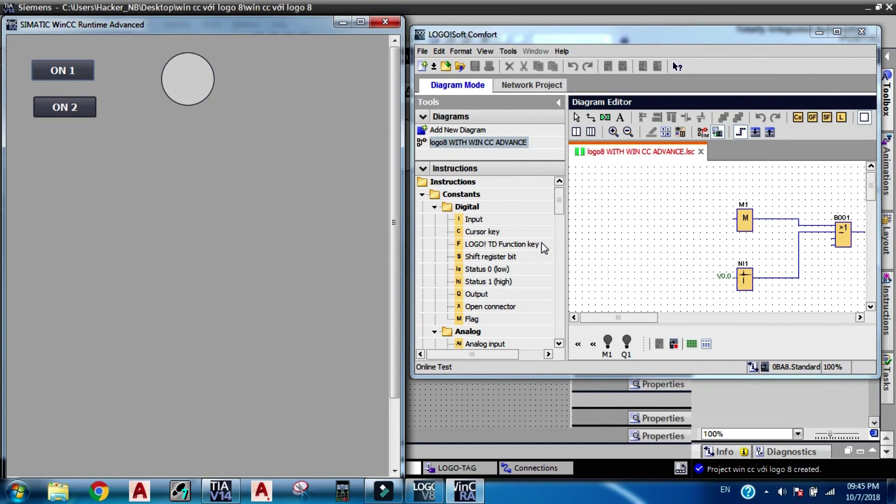
pyautogui.click(70, 70)
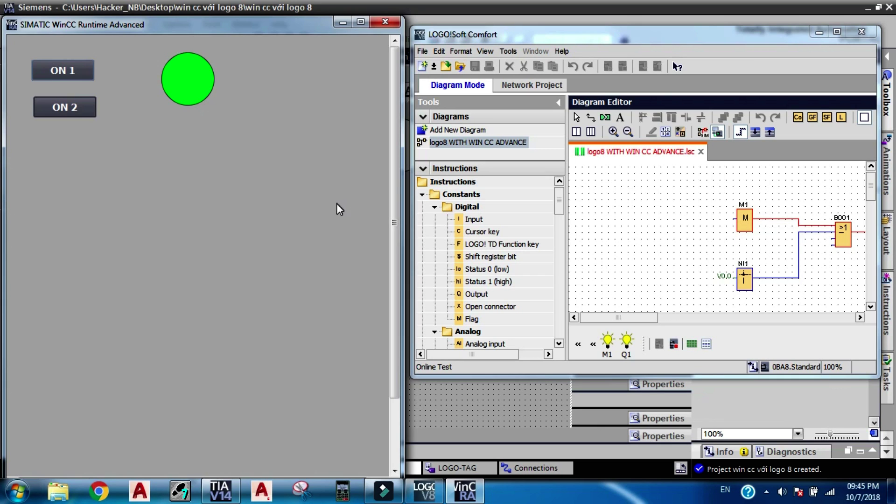
pyautogui.click(74, 109)
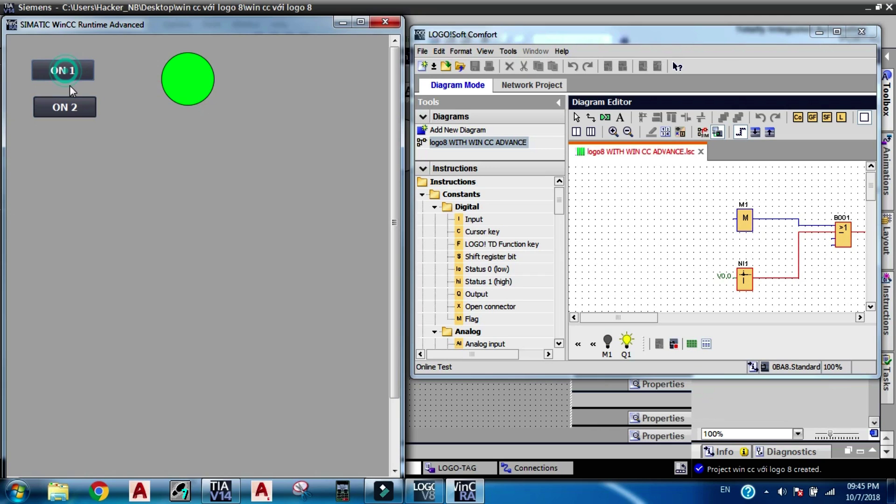
pyautogui.click(72, 108)
pyautogui.click(72, 108)
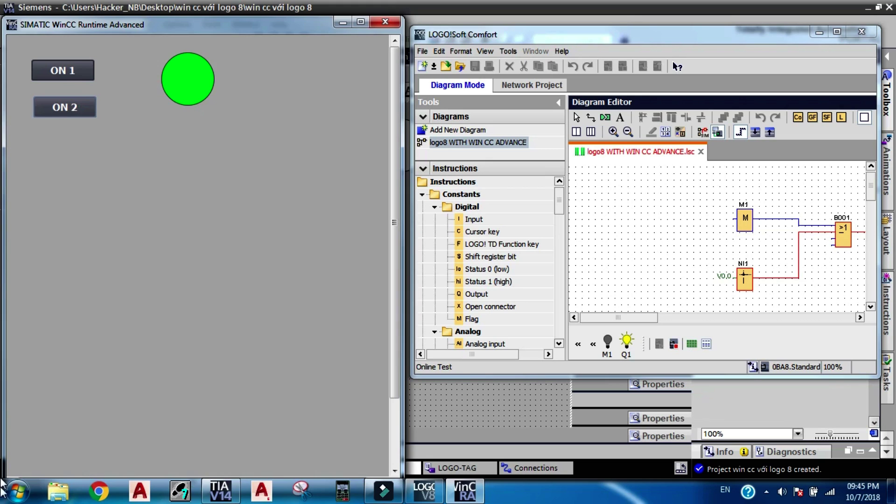
# Launch LonelyScreen, decline the subscription offer, and arrange its enlarged window beside the WinCC runtime window.
pyautogui.click(17, 499)
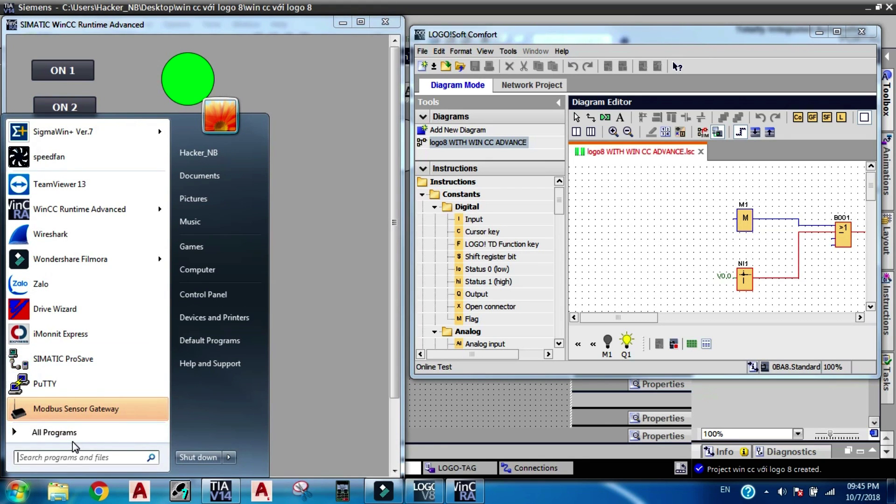
pyautogui.write('LONE')
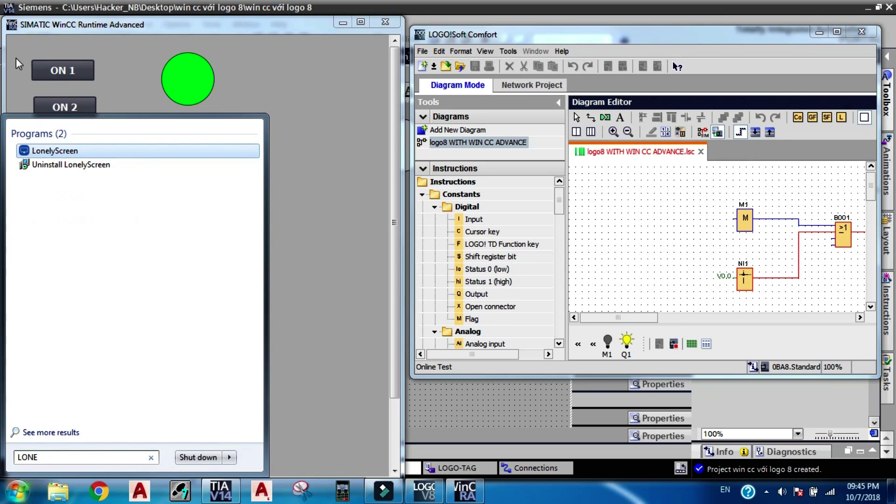
pyautogui.click(66, 149)
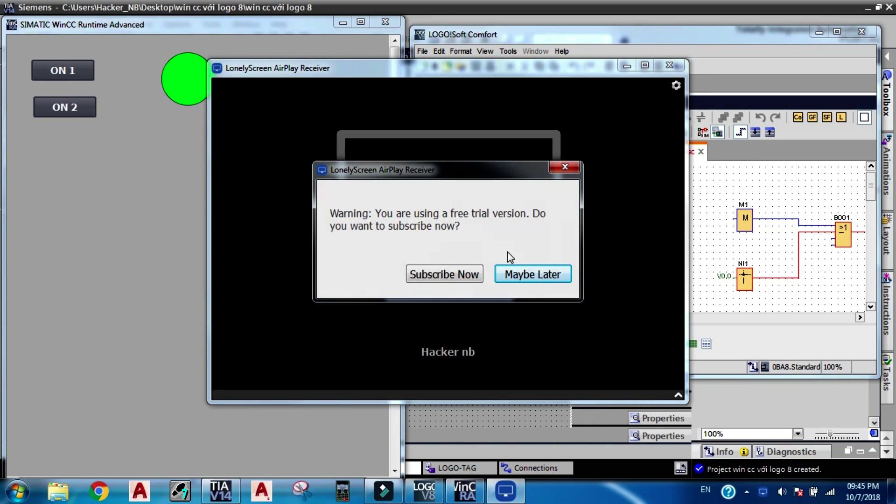
pyautogui.click(526, 278)
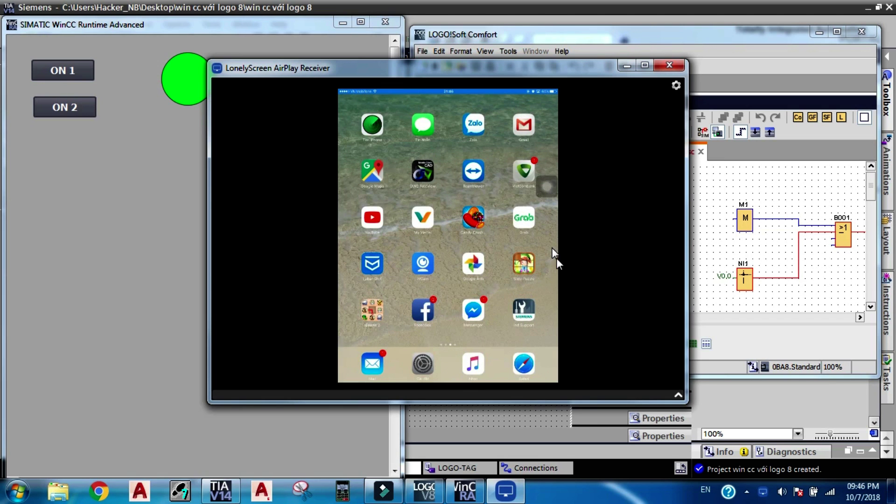
pyautogui.moveTo(542, 69); pyautogui.dragTo(745, 23)
pyautogui.moveTo(820, 355); pyautogui.dragTo(816, 453)
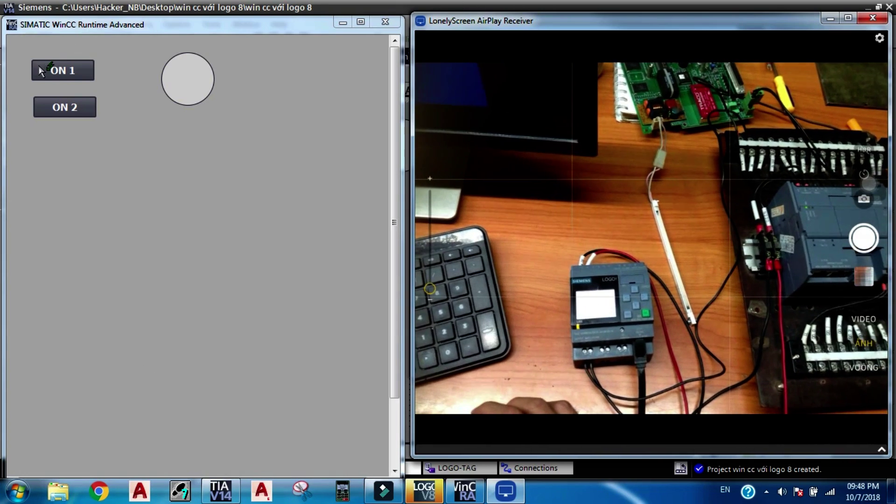
# Operate ON 1 and ON 2 in the runtime and compare the screen lamp with the real LOGO! and lamp on camera.
pyautogui.click(42, 71)
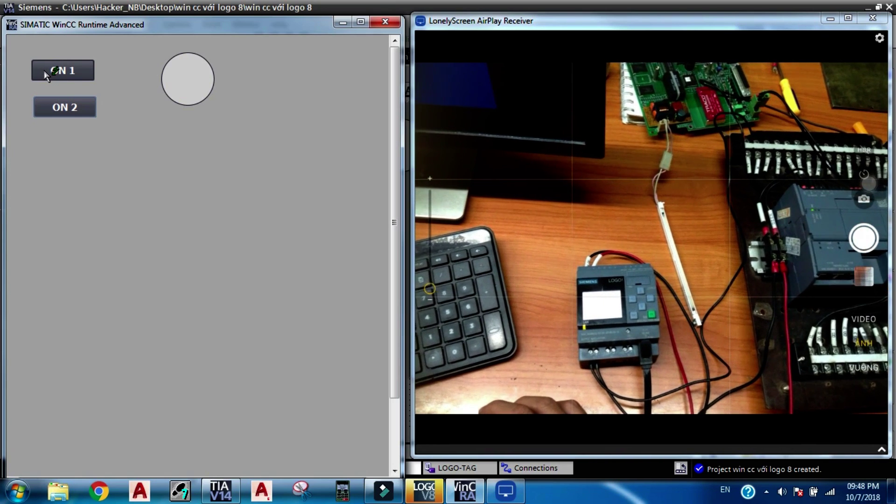
pyautogui.click(45, 73)
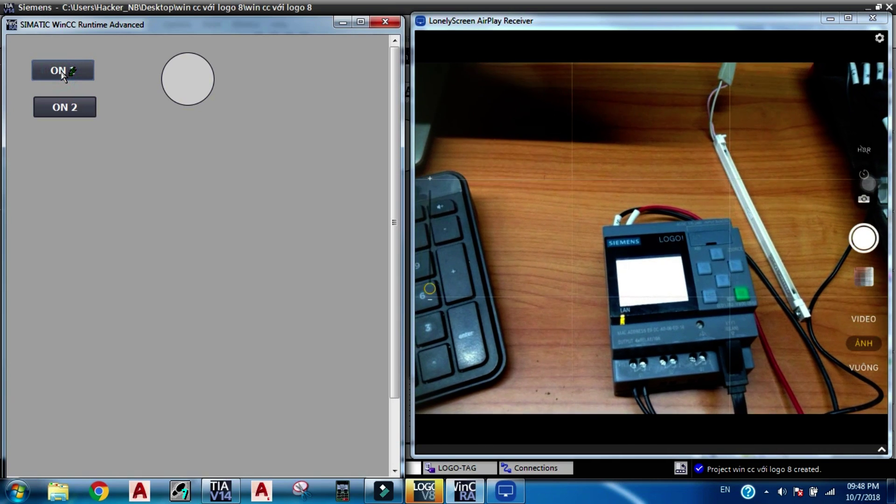
pyautogui.click(63, 75)
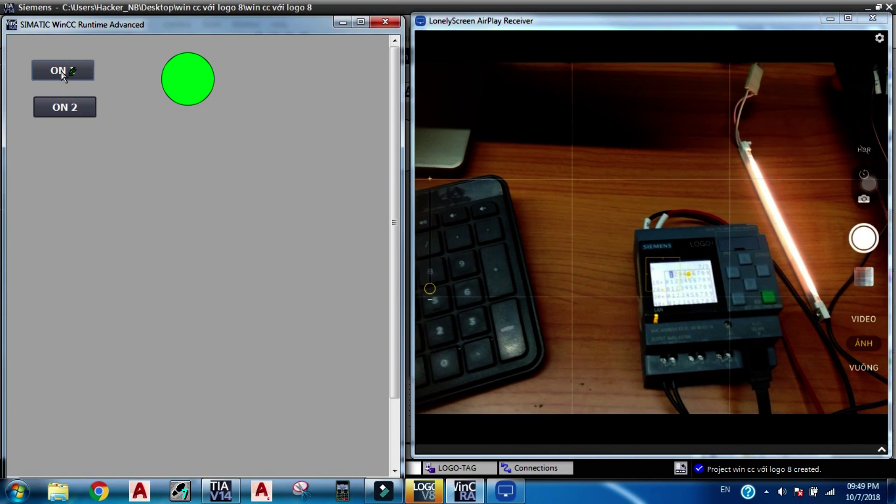
pyautogui.click(58, 77)
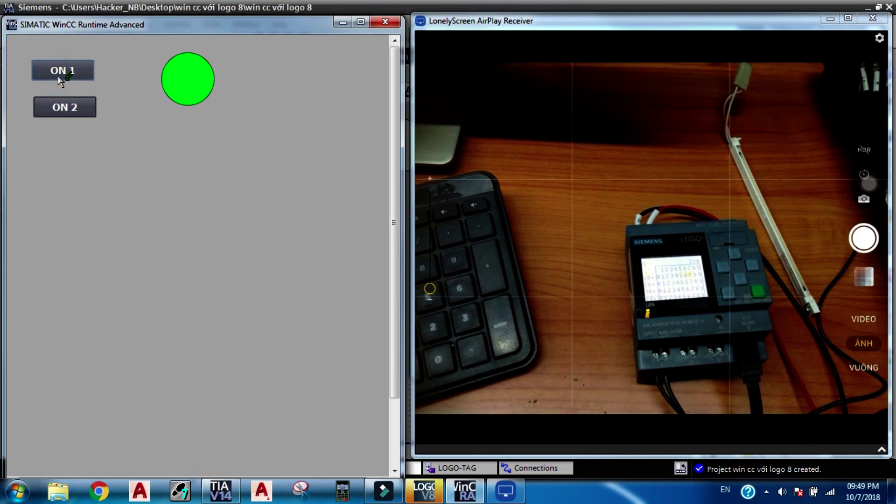
pyautogui.click(61, 107)
pyautogui.click(60, 108)
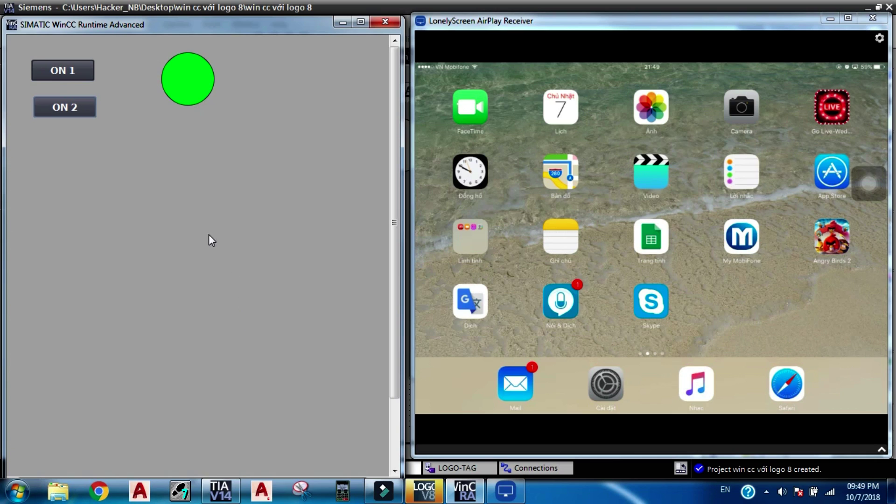
pyautogui.click(93, 113)
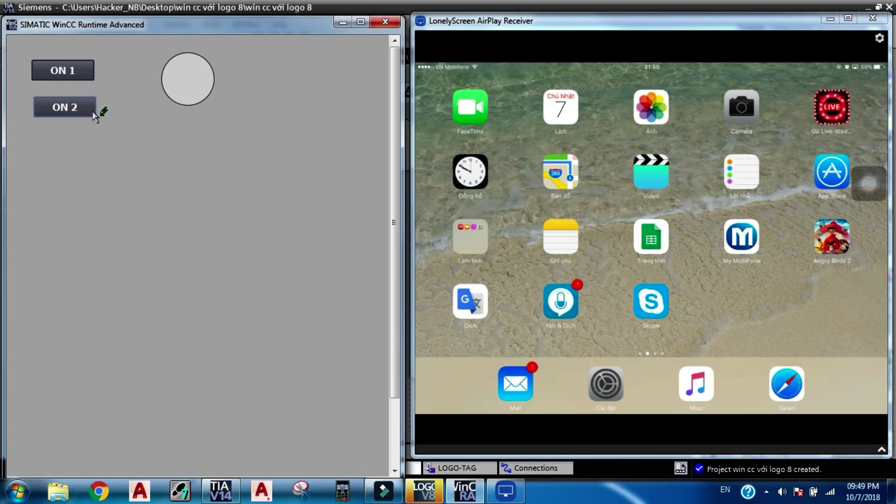
# Close the LonelyScreen mirror, dismiss the LOGO!Soft Comfort transmission error, and close the WinCC runtime.
pyautogui.click(873, 19)
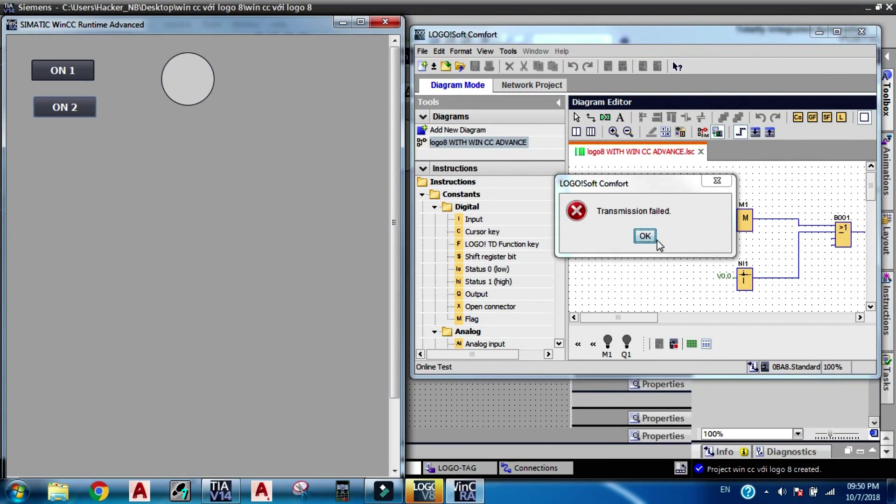
pyautogui.click(645, 236)
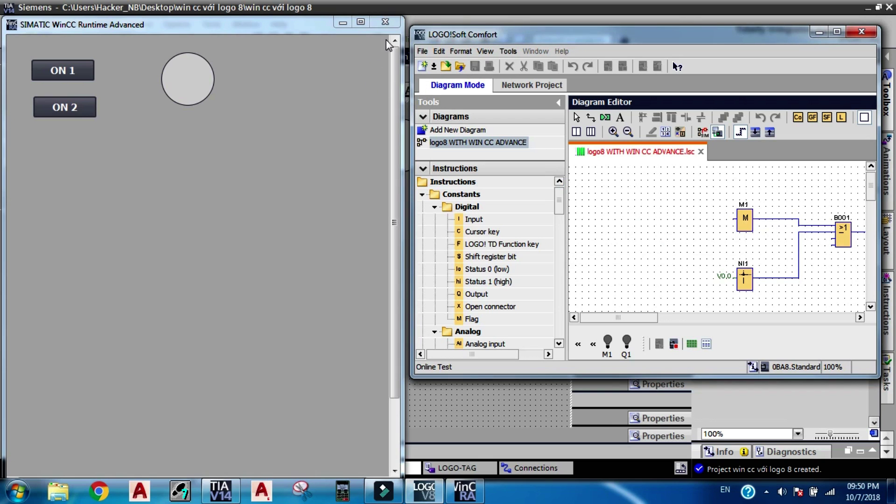
pyautogui.click(386, 22)
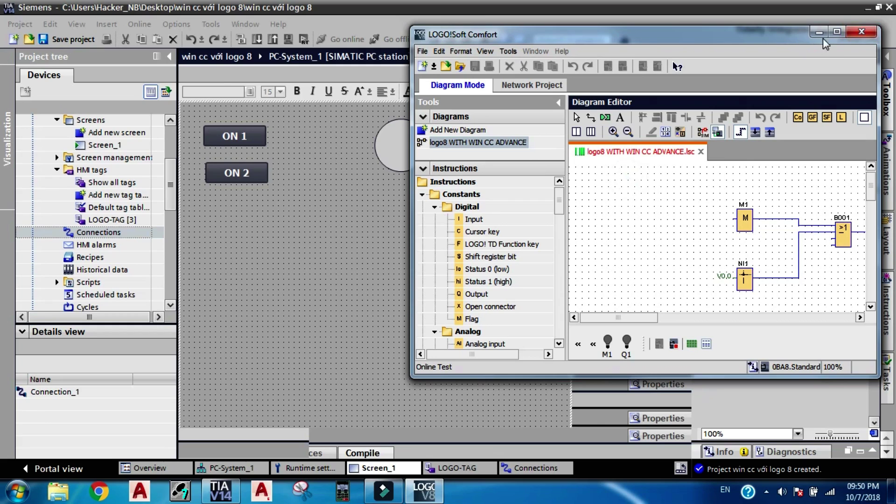
# End the online test, save the logo8 WITH WIN CC ADVANCE.lsc diagram, and close LOGO!Soft Comfort.
pyautogui.click(837, 31)
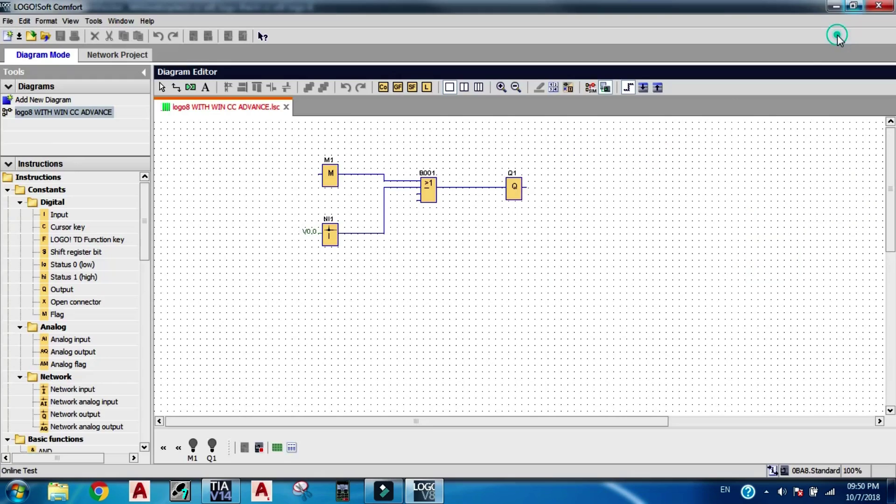
pyautogui.click(606, 88)
pyautogui.click(60, 35)
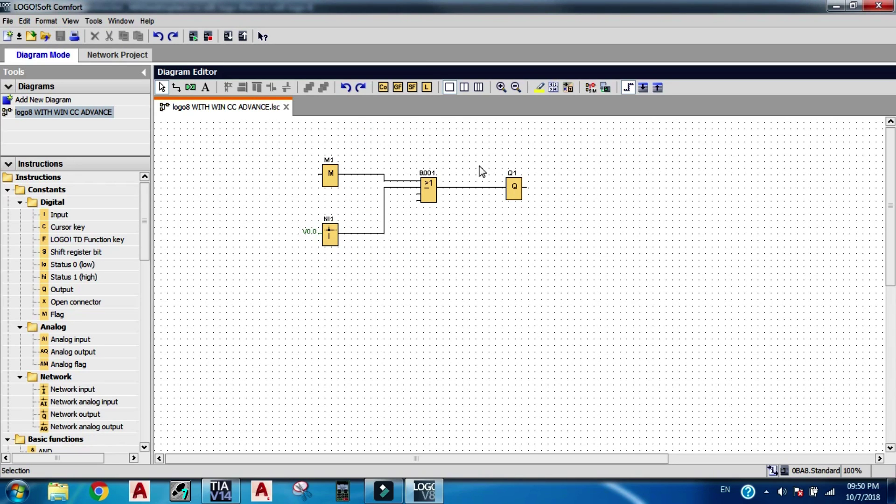
pyautogui.click(879, 7)
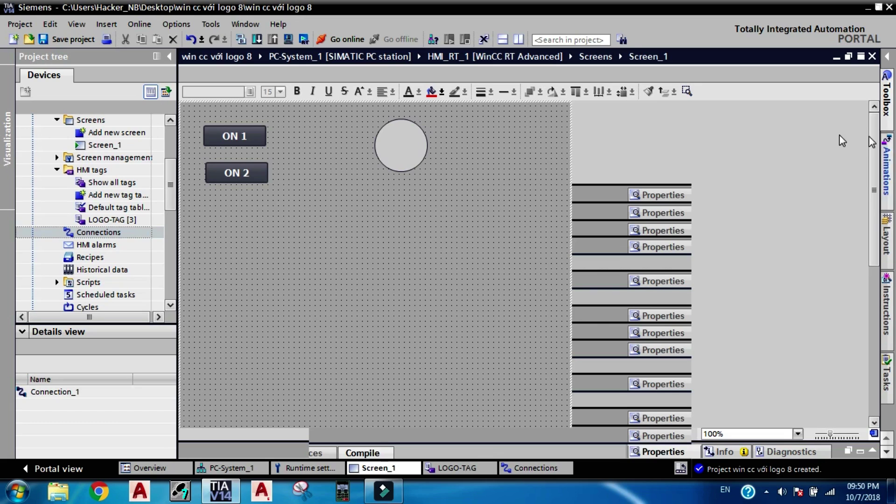
# Close TIA Portal, saving the changes to the project, and return to the desktop.
pyautogui.click(889, 7)
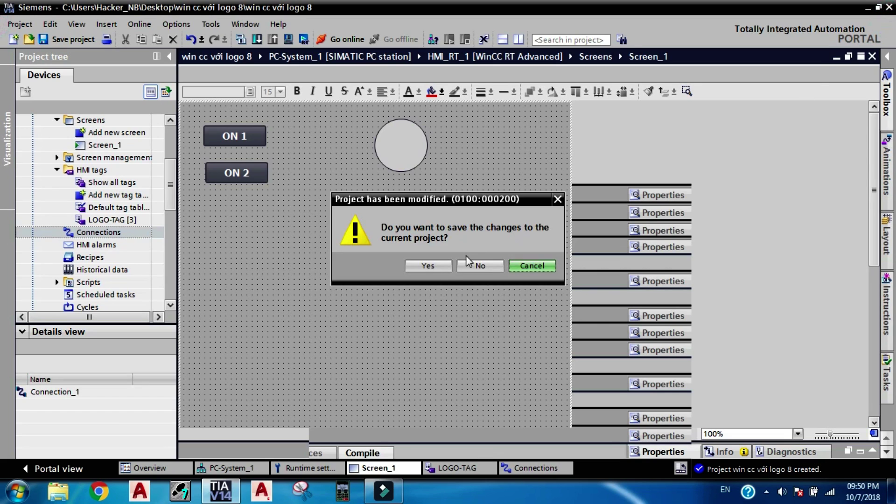
pyautogui.click(436, 270)
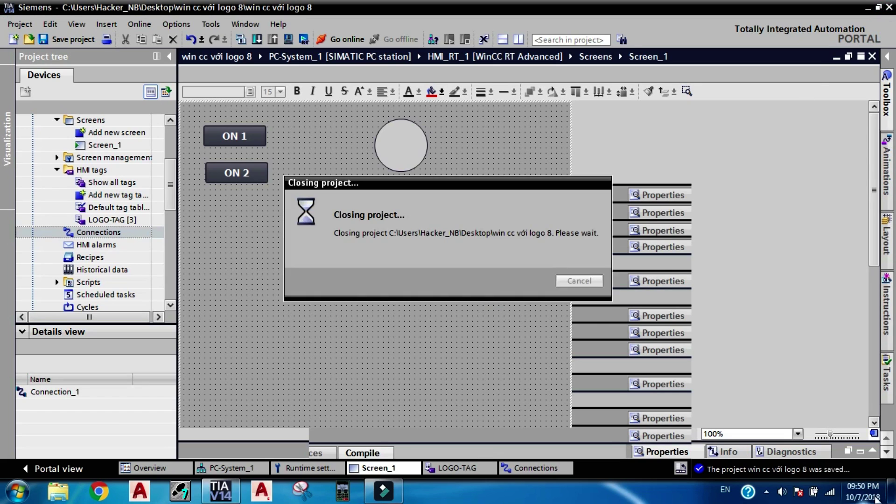
pyautogui.click(891, 499)
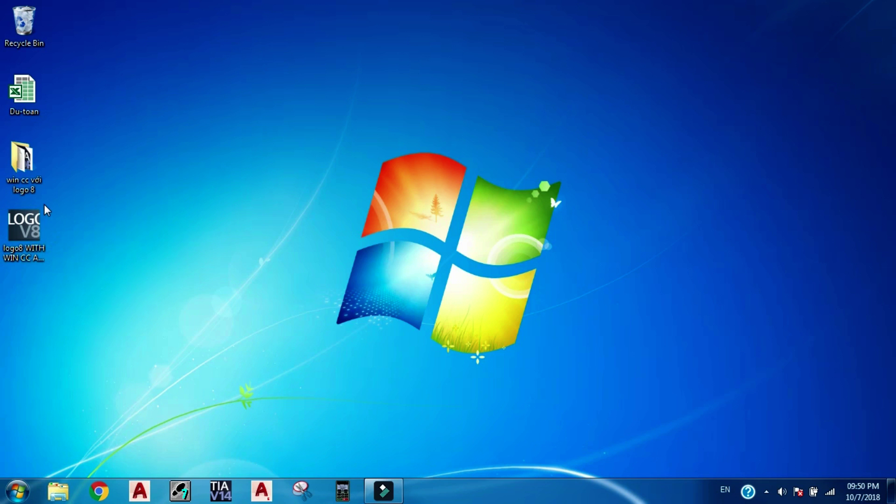
# Compress the "win cc với logo 8" project folder and the LOGO! diagram file together into Desktop.rar.
pyautogui.moveTo(29, 173)
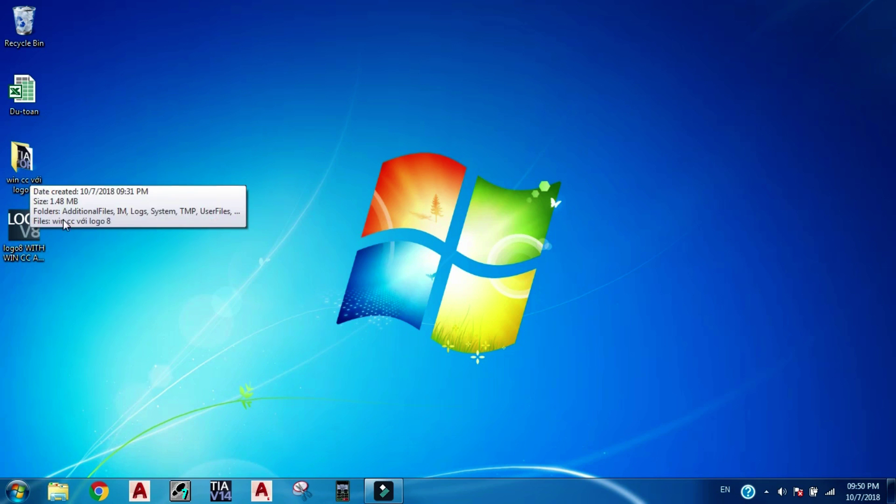
pyautogui.moveTo(124, 320); pyautogui.dragTo(6, 154)
pyautogui.rightClick(7, 154)
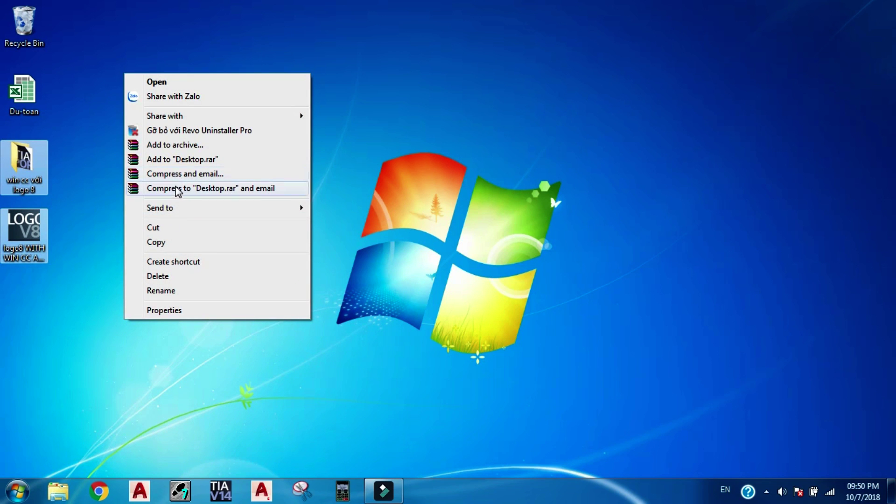
pyautogui.click(176, 160)
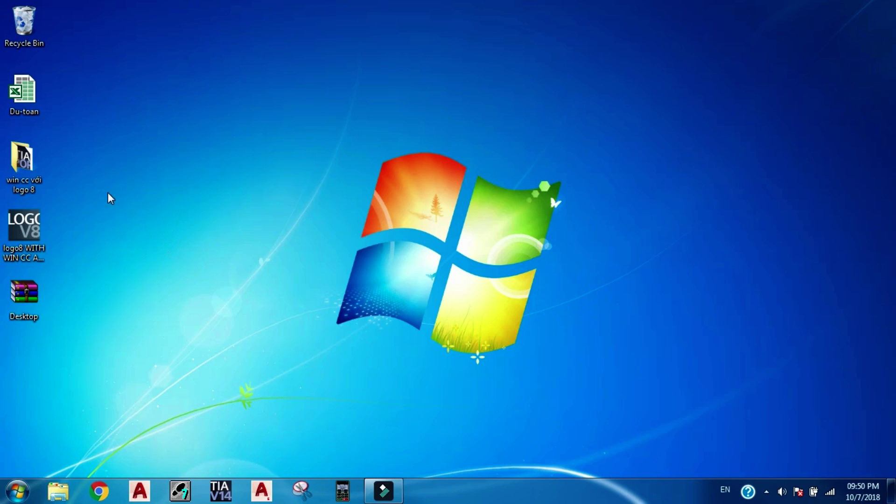
# Rename the Desktop archive as "Logo 8 commucation win CC advance V14".
pyautogui.rightClick(33, 299)
pyautogui.click(69, 270)
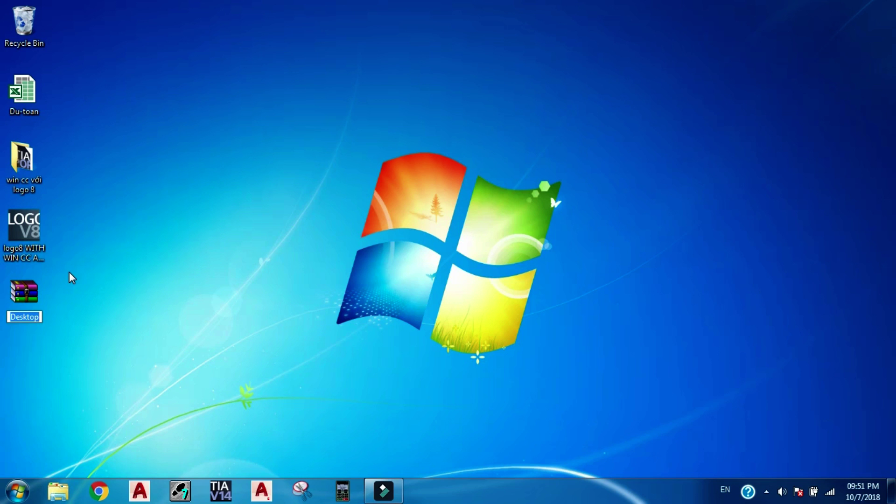
pyautogui.write('logo')
pyautogui.press('BackSpace')
pyautogui.press('BackSpace')
pyautogui.press('BackSpace')
pyautogui.press('BackSpace')
pyautogui.press('capslock')
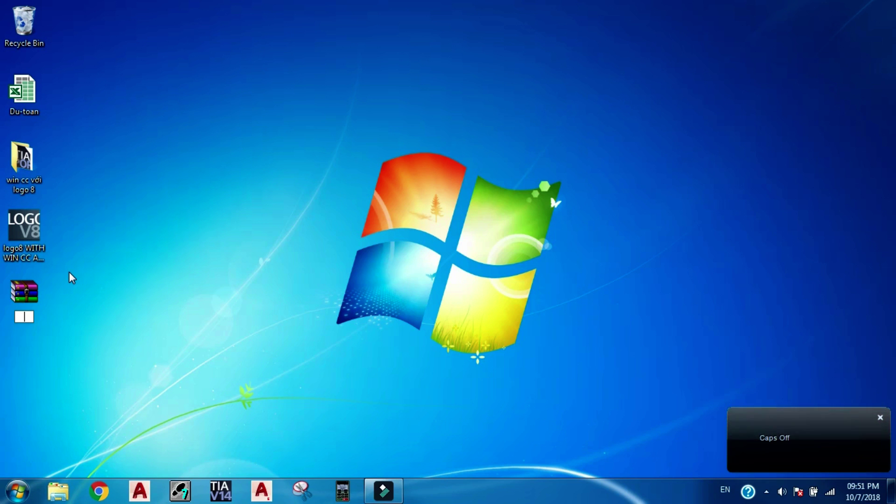
pyautogui.write('Logo 8 com')
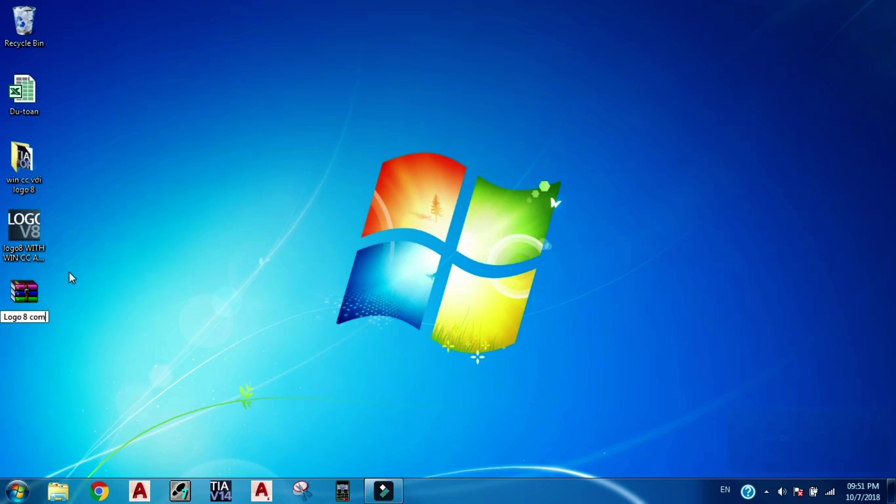
pyautogui.write('munati')
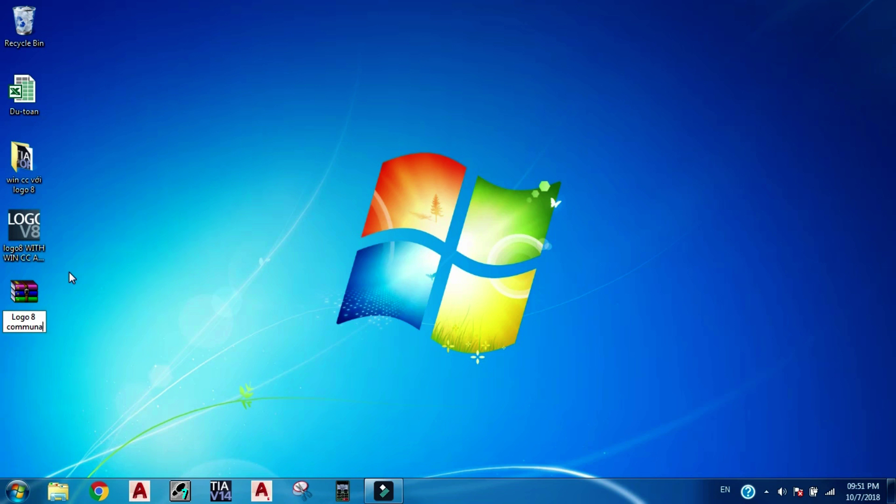
pyautogui.press('BackSpace')
pyautogui.press('BackSpace')
pyautogui.press('BackSpace')
pyautogui.press('BackSpace')
pyautogui.write('cation')
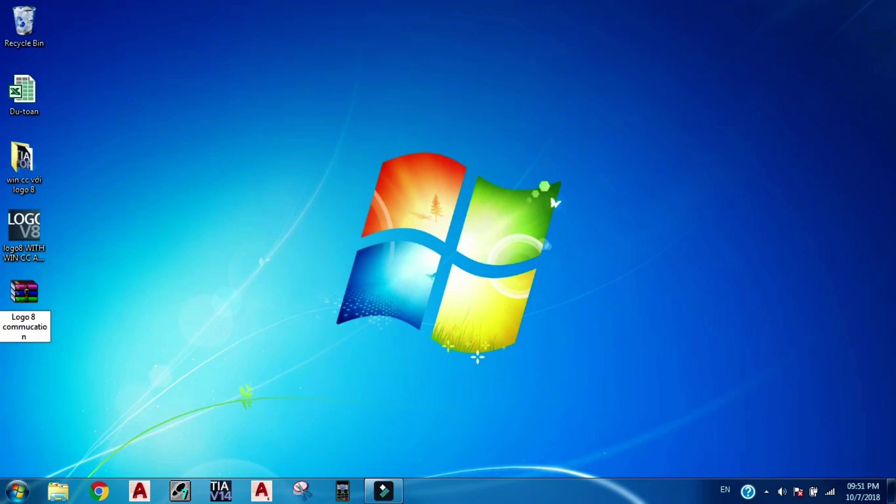
pyautogui.write(' win CC advance')
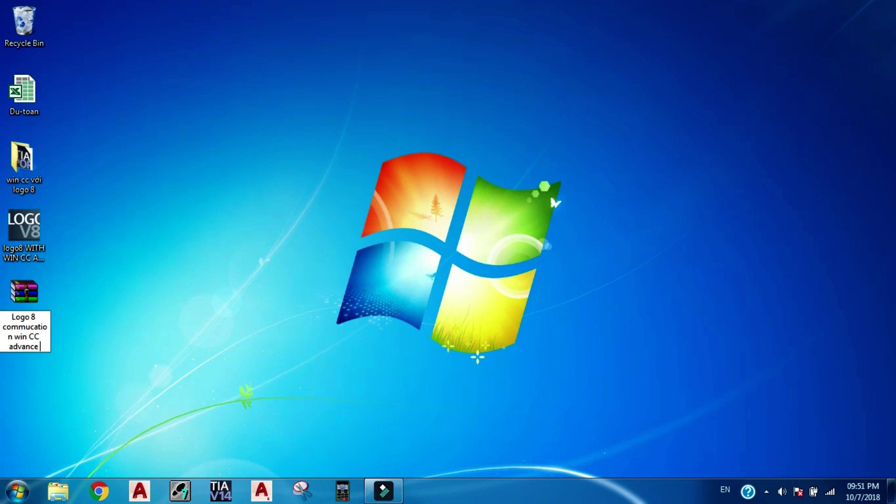
pyautogui.write(' V14')
pyautogui.press('Return')
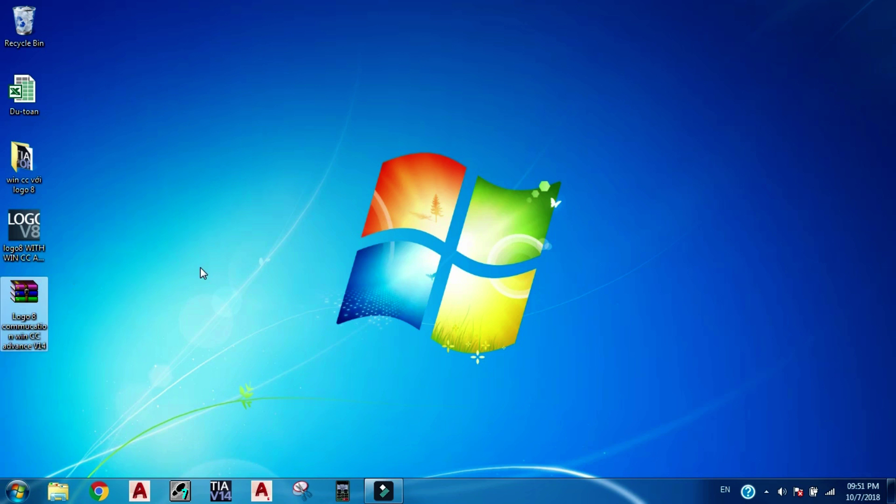
# Switch to Chrome, search Google for "driver", and open My Drive through the Google Drive home page.
pyautogui.click(99, 490)
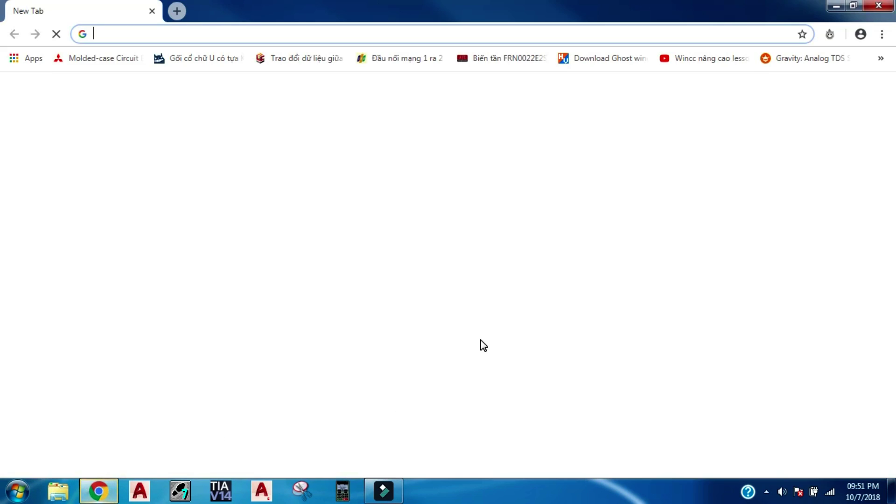
pyautogui.write('dri')
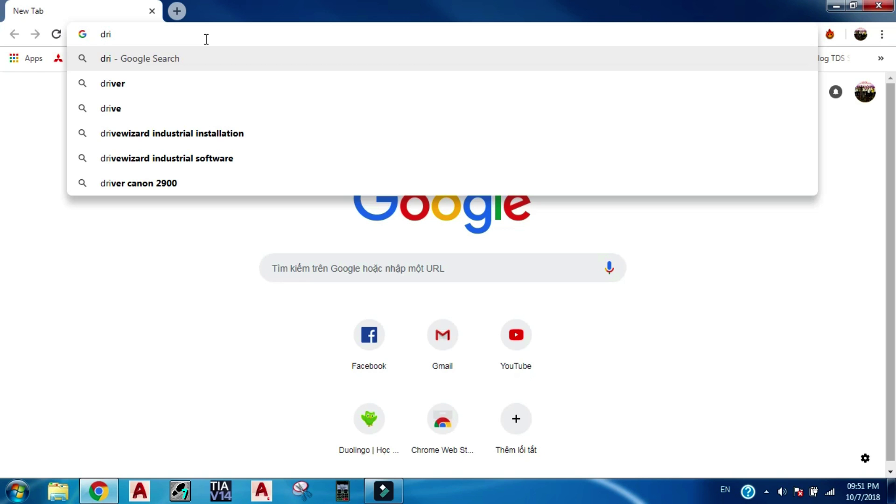
pyautogui.click(217, 83)
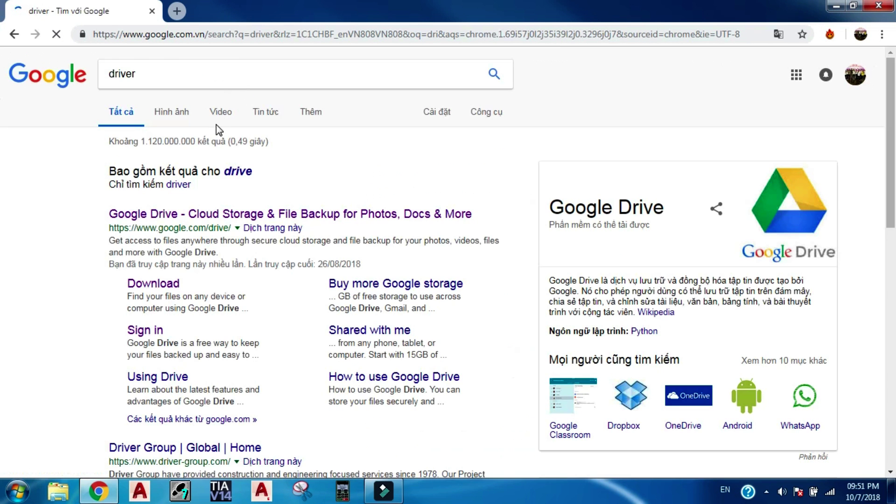
pyautogui.click(235, 213)
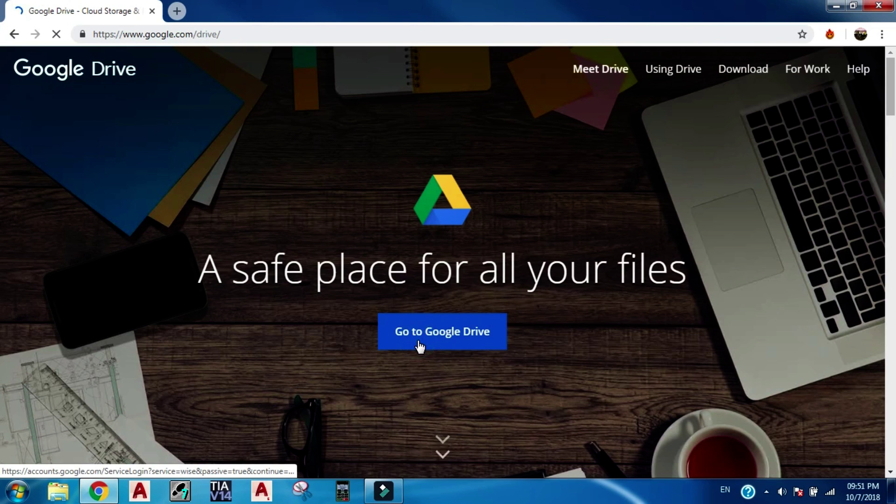
pyautogui.click(420, 346)
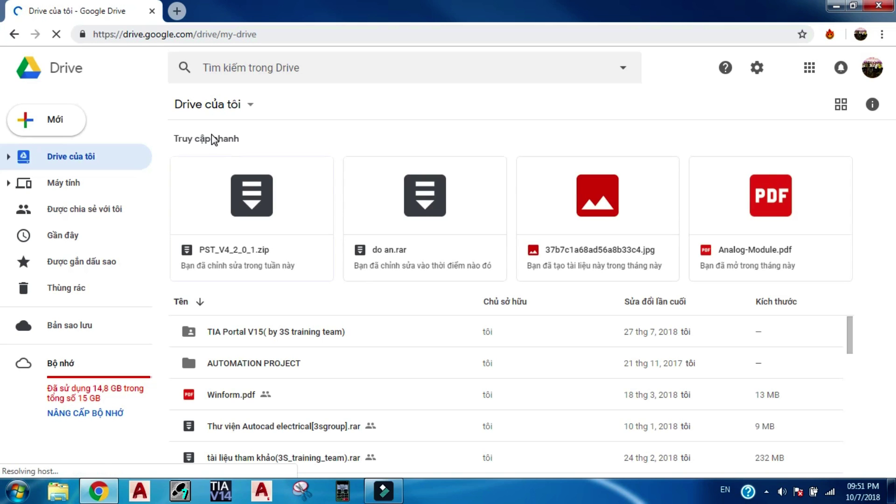
# Upload the "Logo 8 commucation win CC advance V14" archive to My Drive and dismiss the upload notification.
pyautogui.click(235, 108)
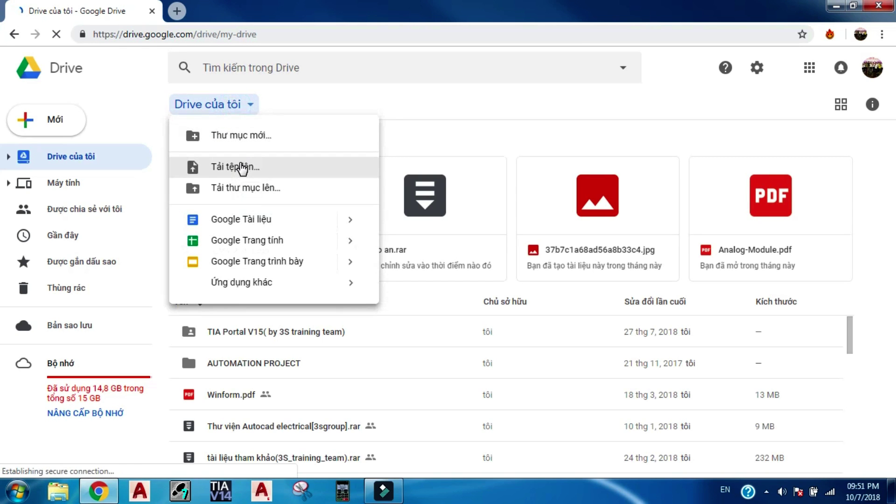
pyautogui.click(241, 167)
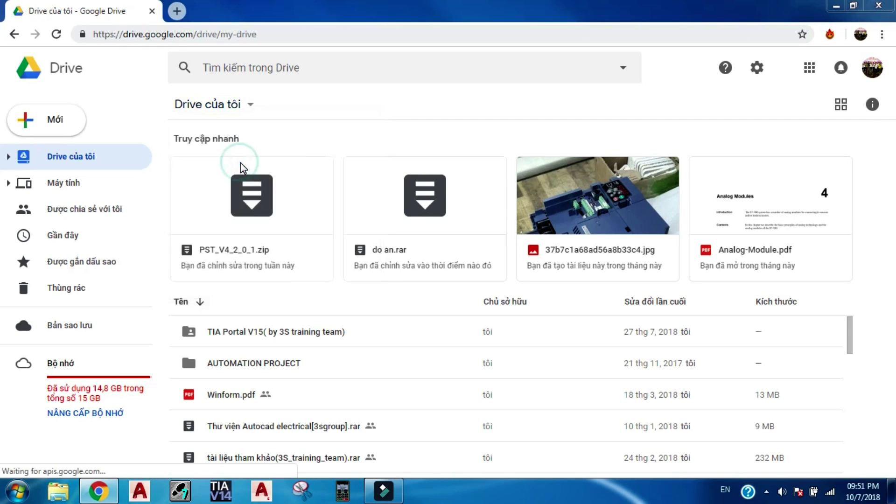
pyautogui.doubleClick(184, 167)
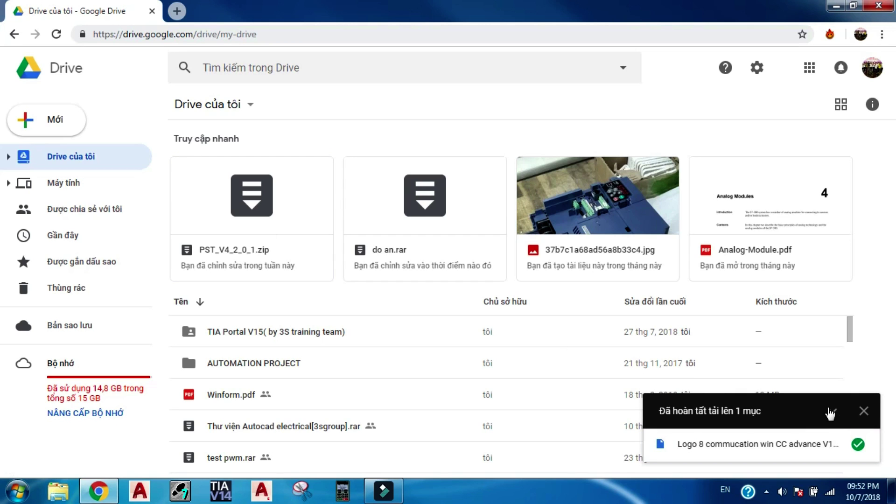
pyautogui.click(863, 411)
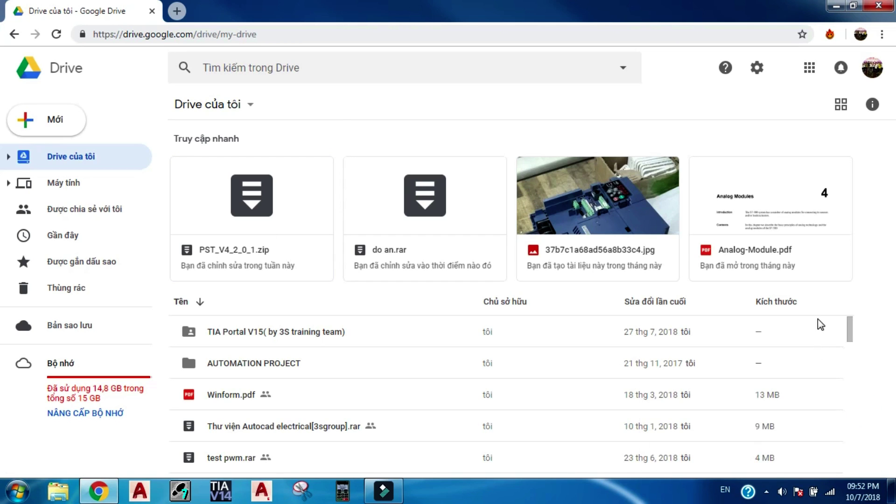